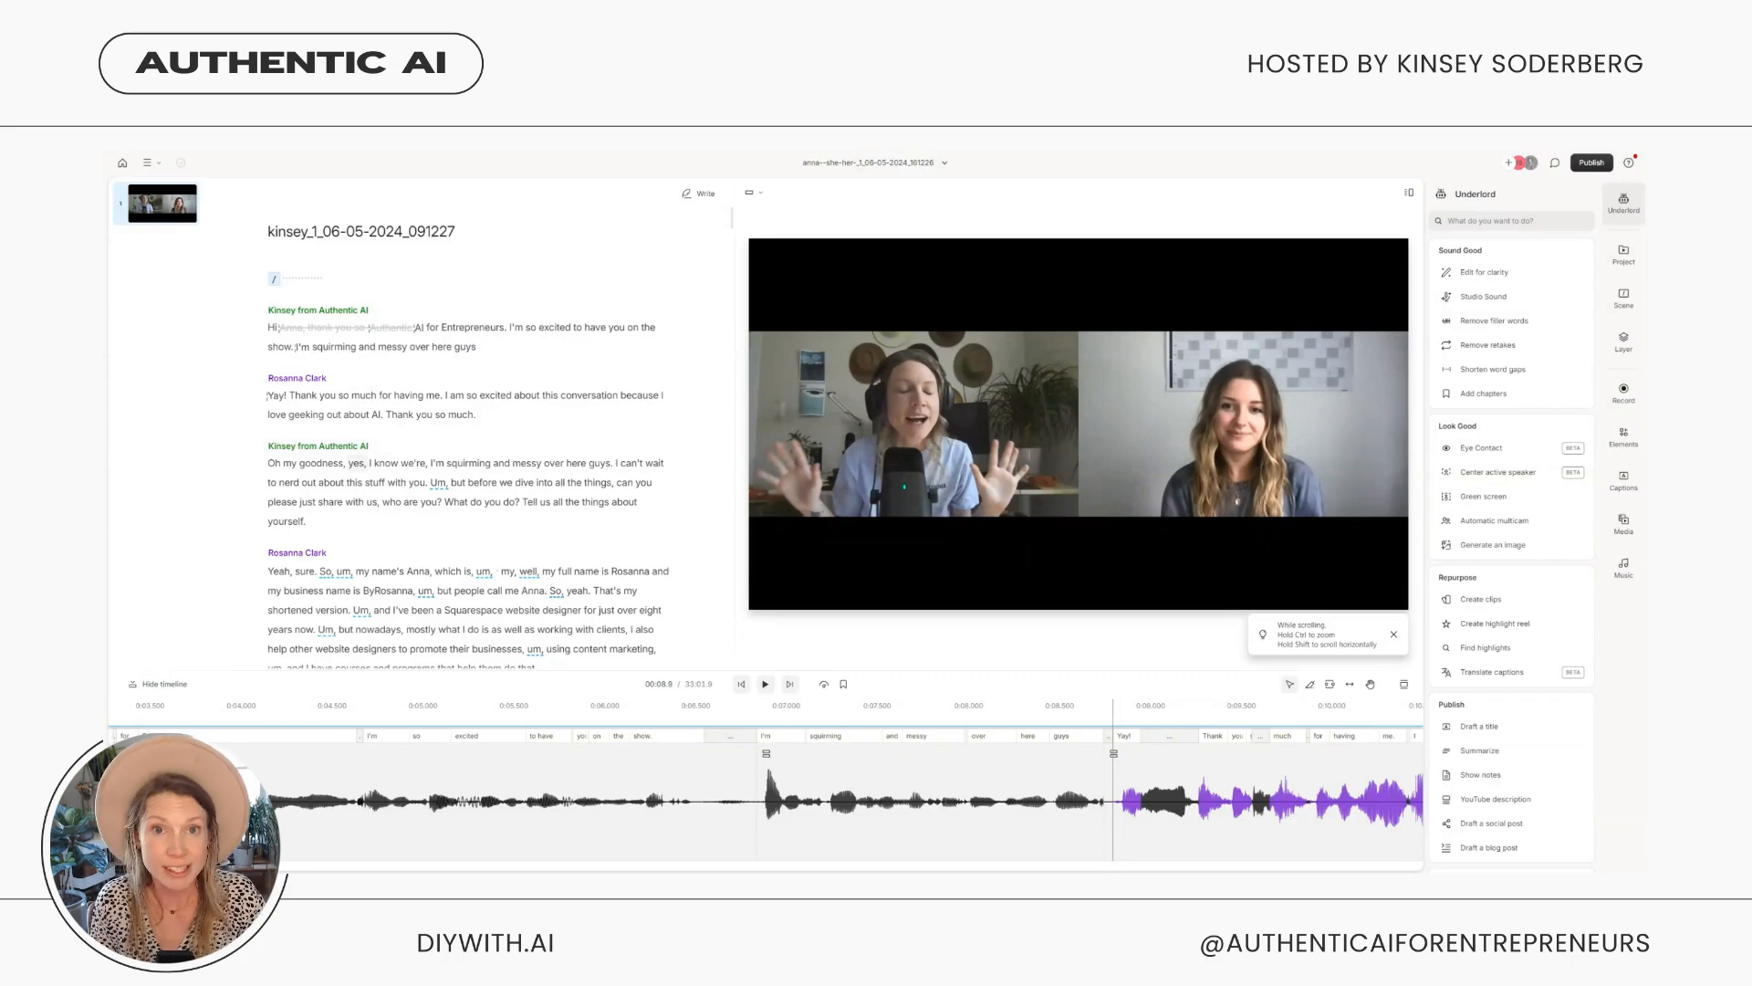
Undo the last script edits in the opening greeting and run Edit for clarity on the transcript
key(ctrl+z)
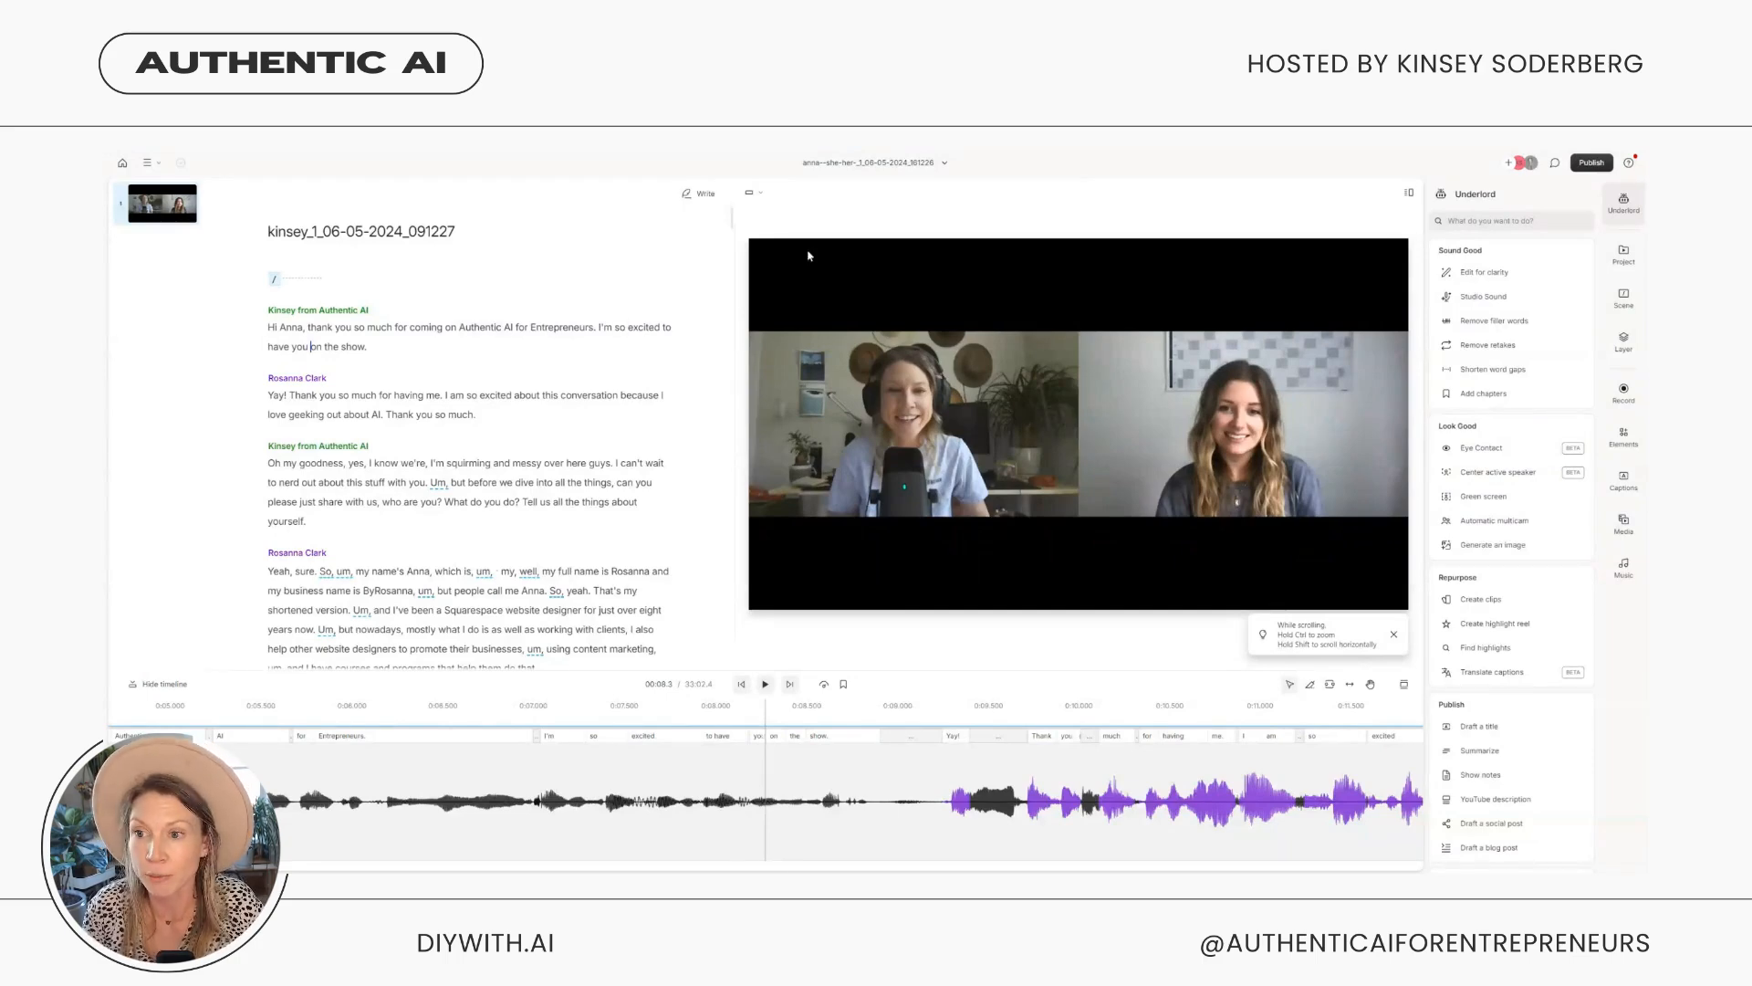
click(1485, 273)
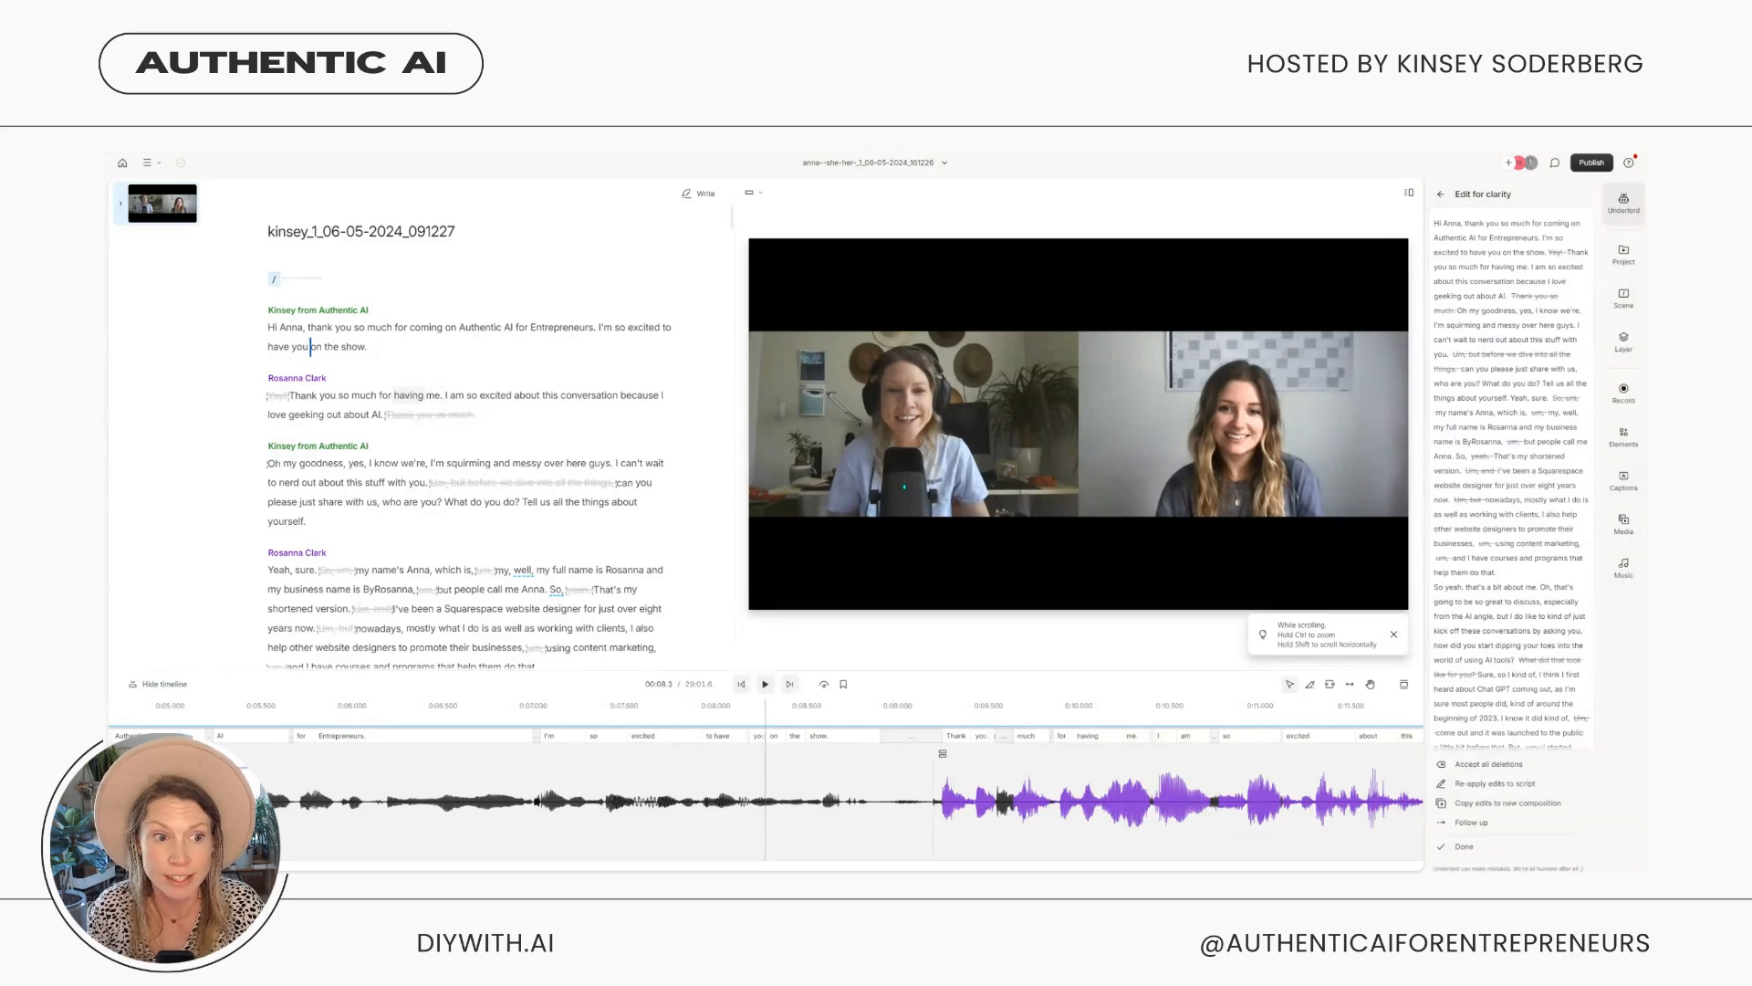
Restore the struck-out sentence "Thank you so much." in the guest's first reply and return to the AI tools list
mouse_move(430, 414)
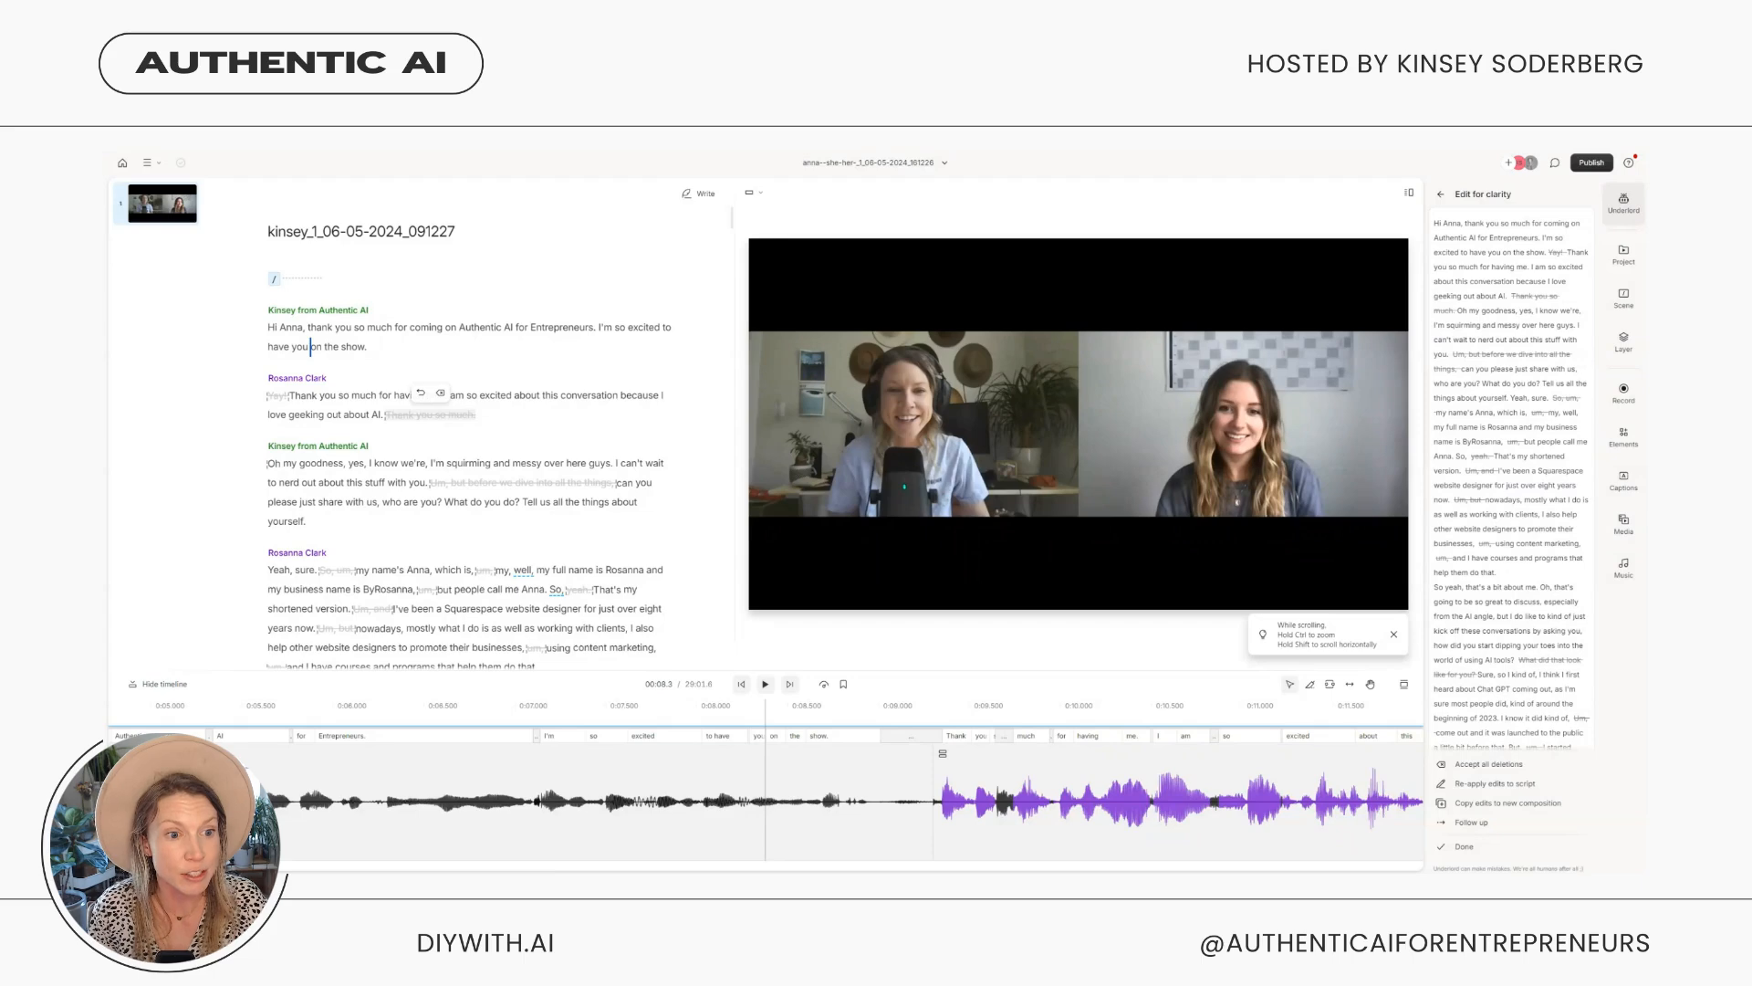
click(421, 394)
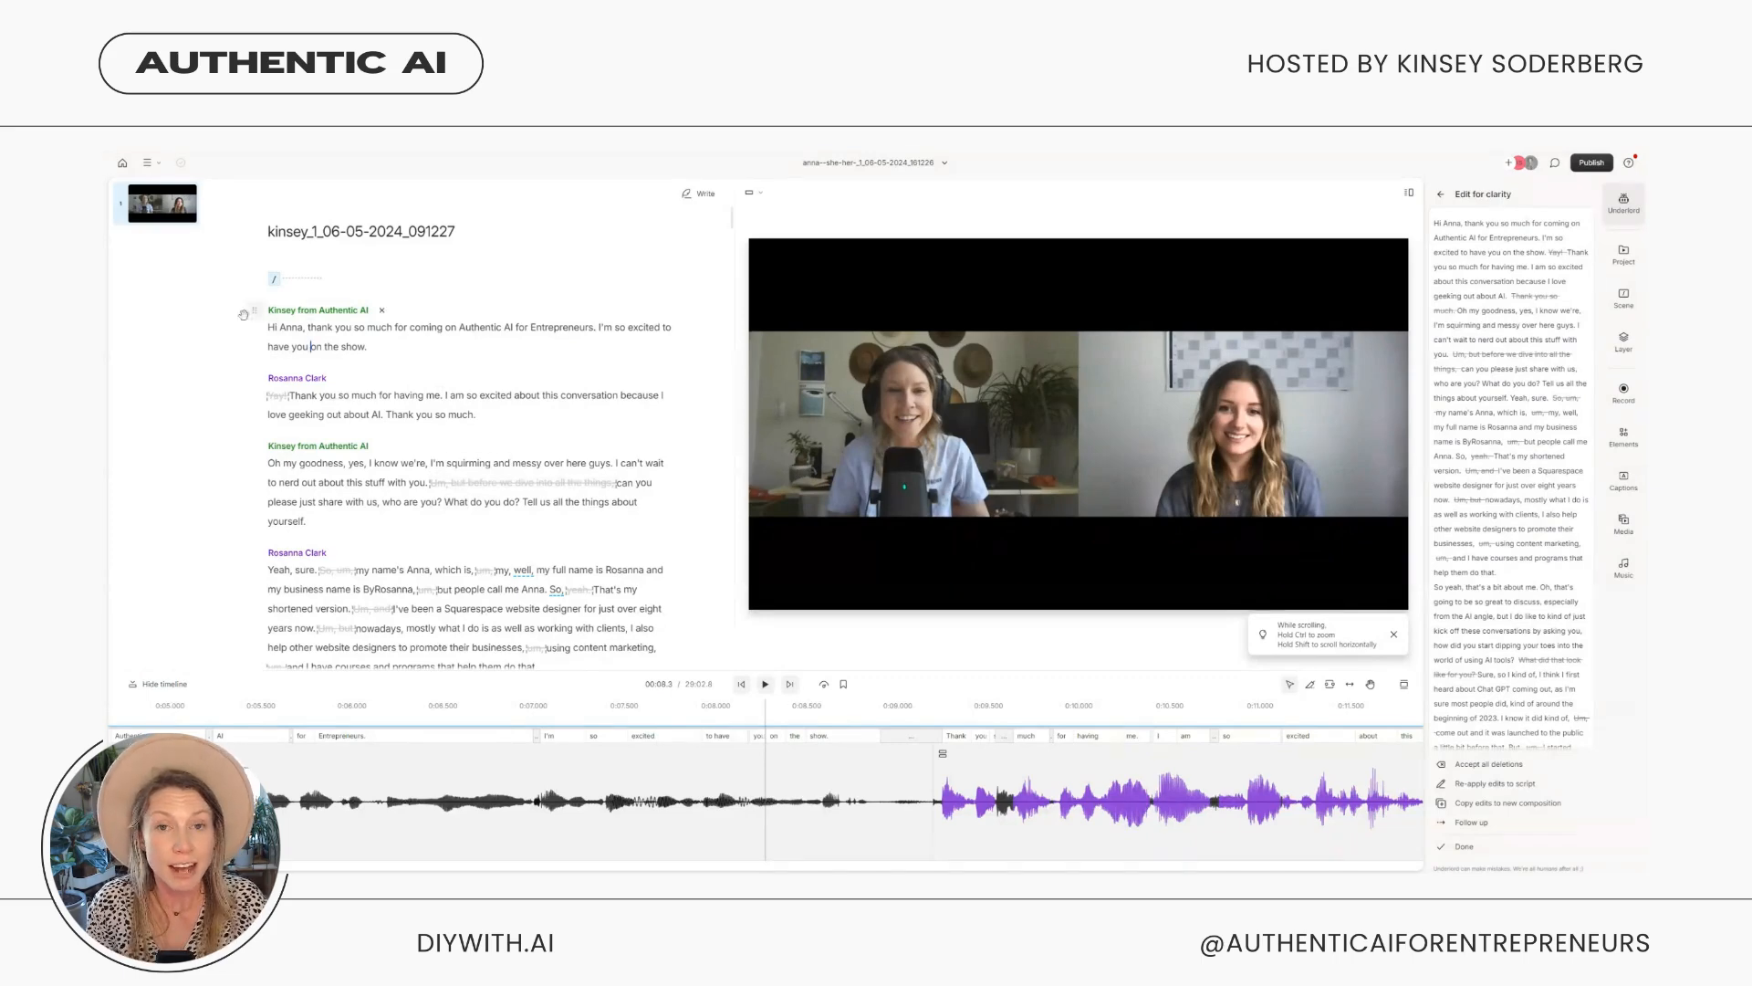
click(1440, 194)
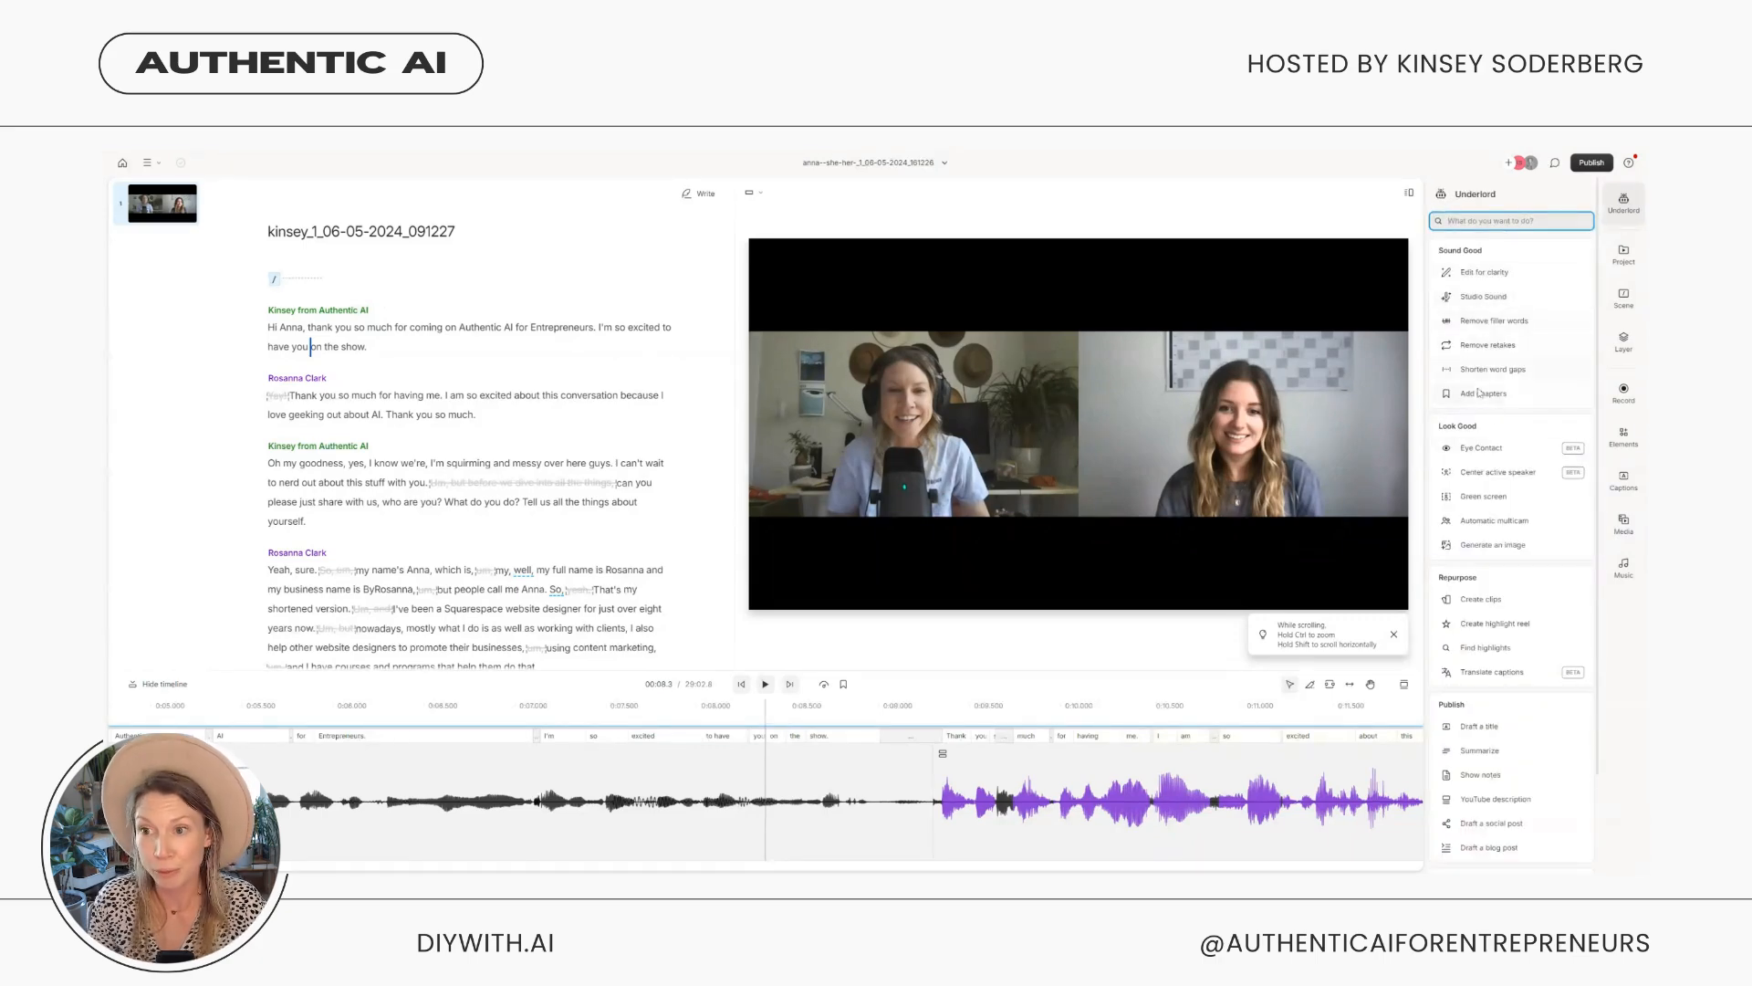
Apply Studio Sound to the script audio and set its intensity to 70%
click(1504, 295)
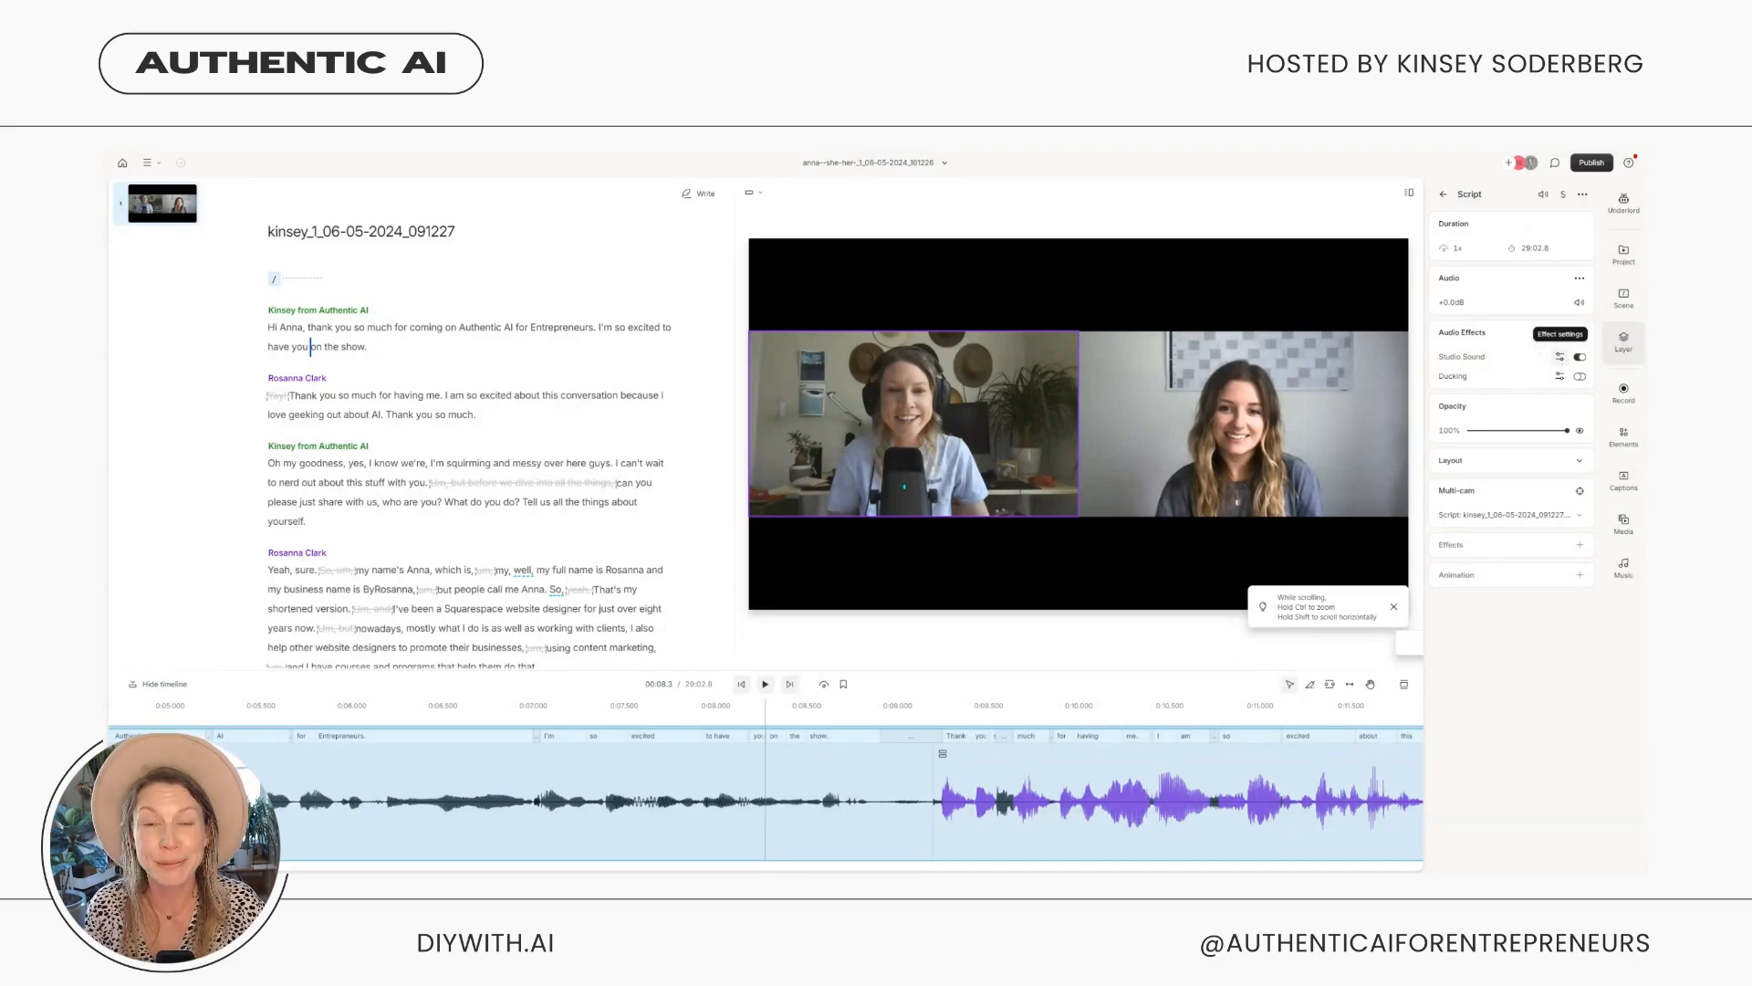
click(1561, 357)
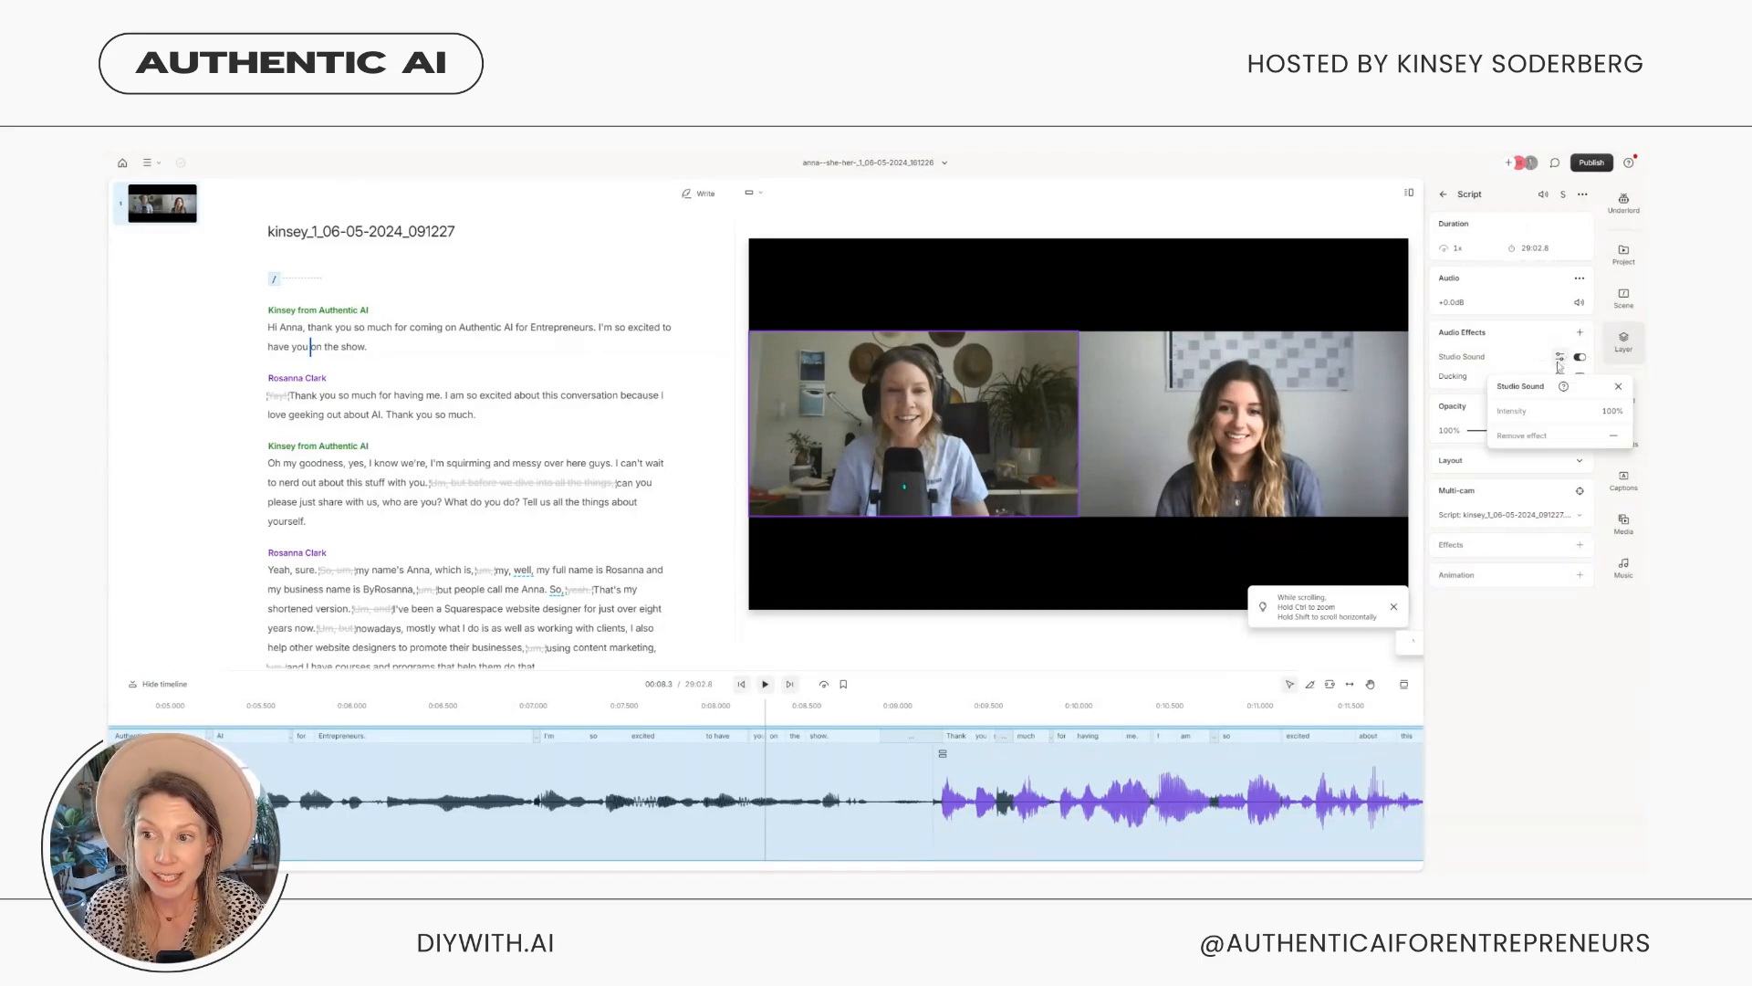
click(1608, 411)
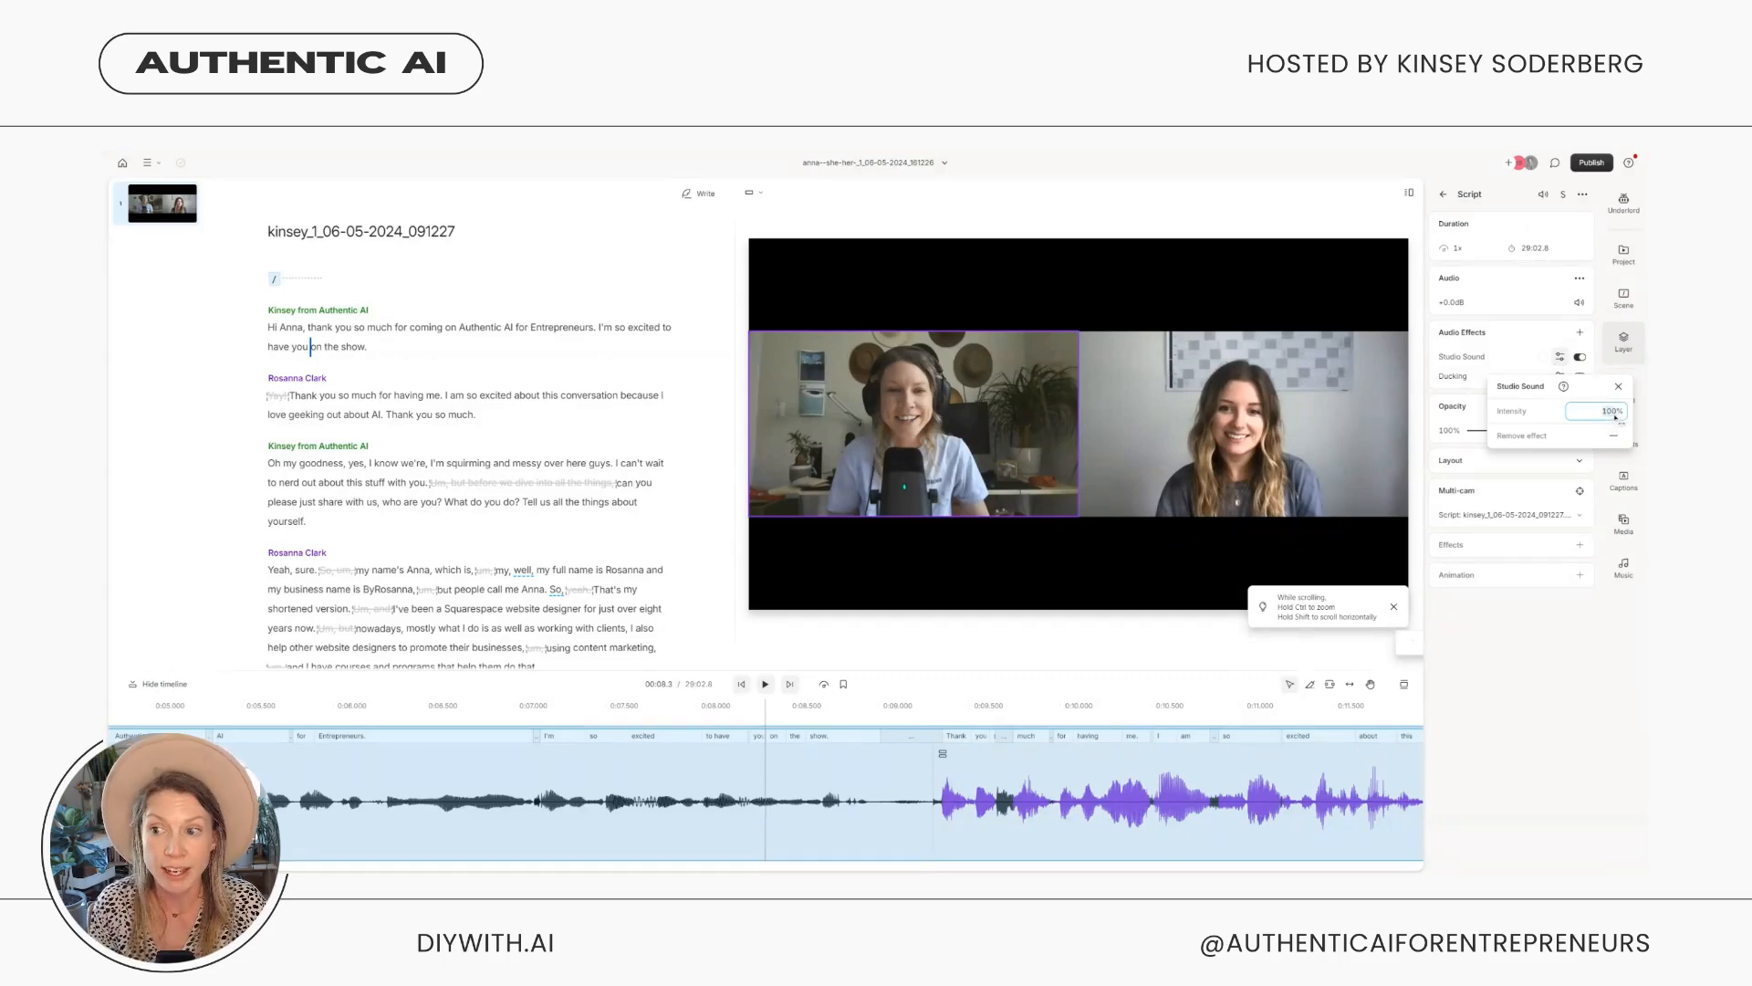
text(7)
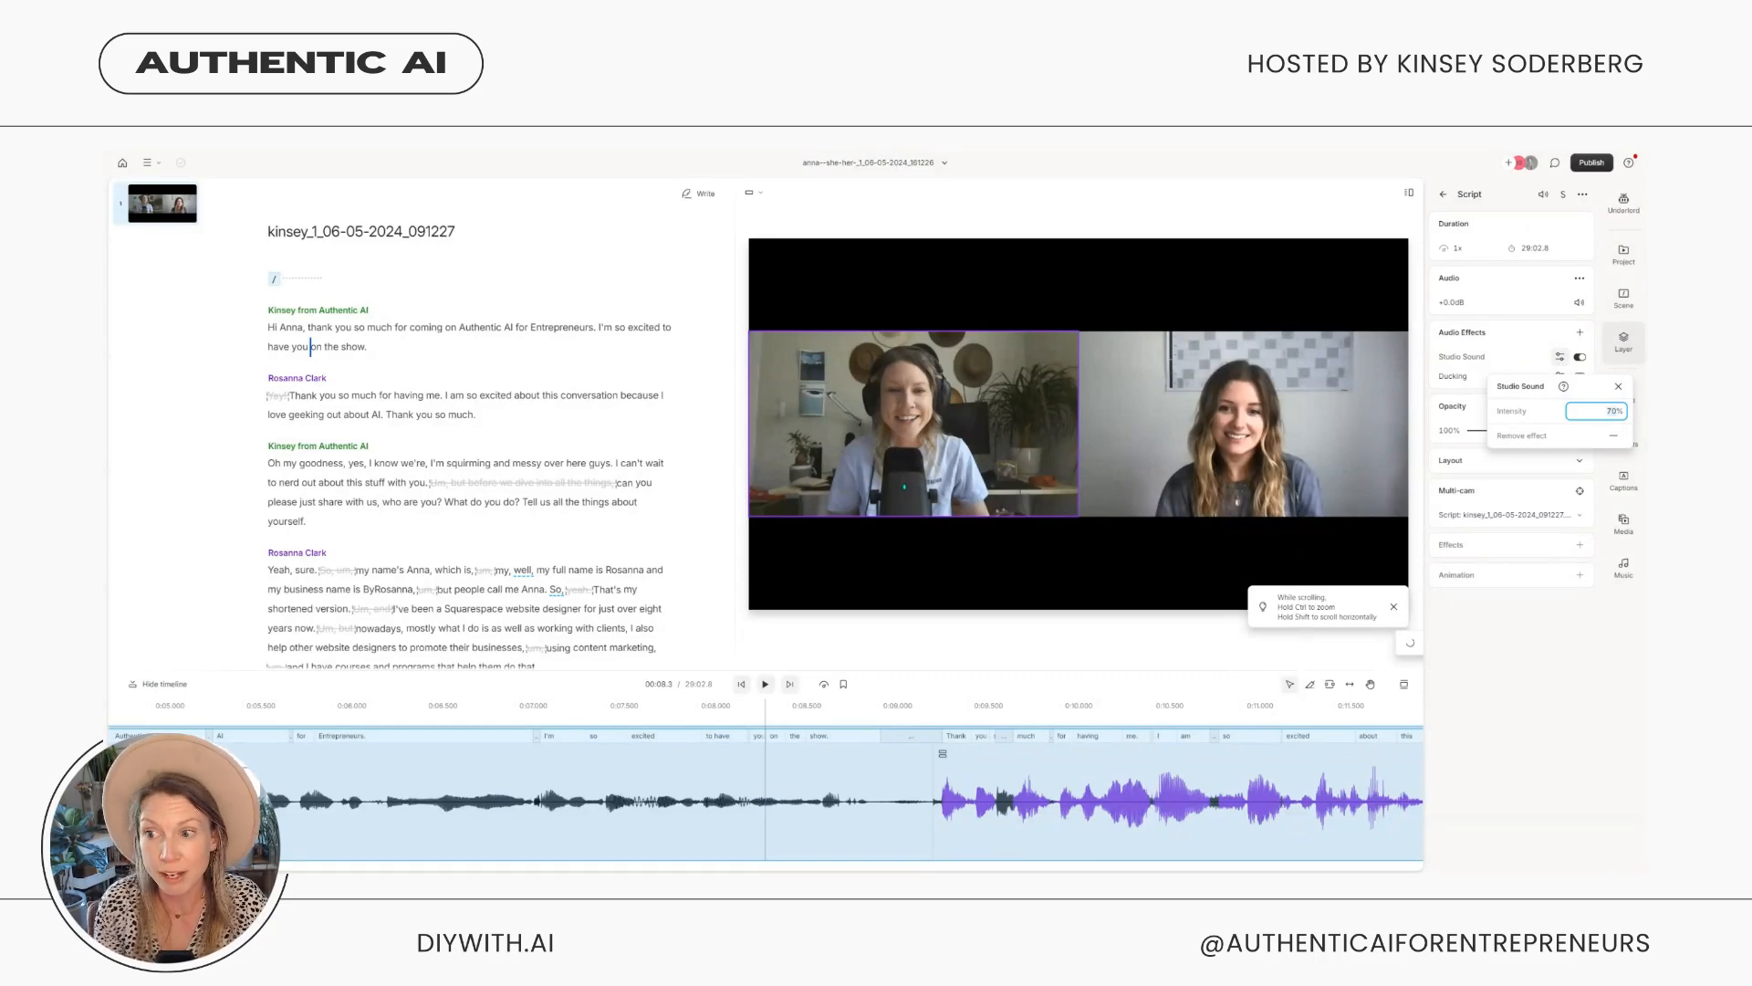
Remove the filler words across the script and find word gaps of 3 seconds or more
click(1623, 203)
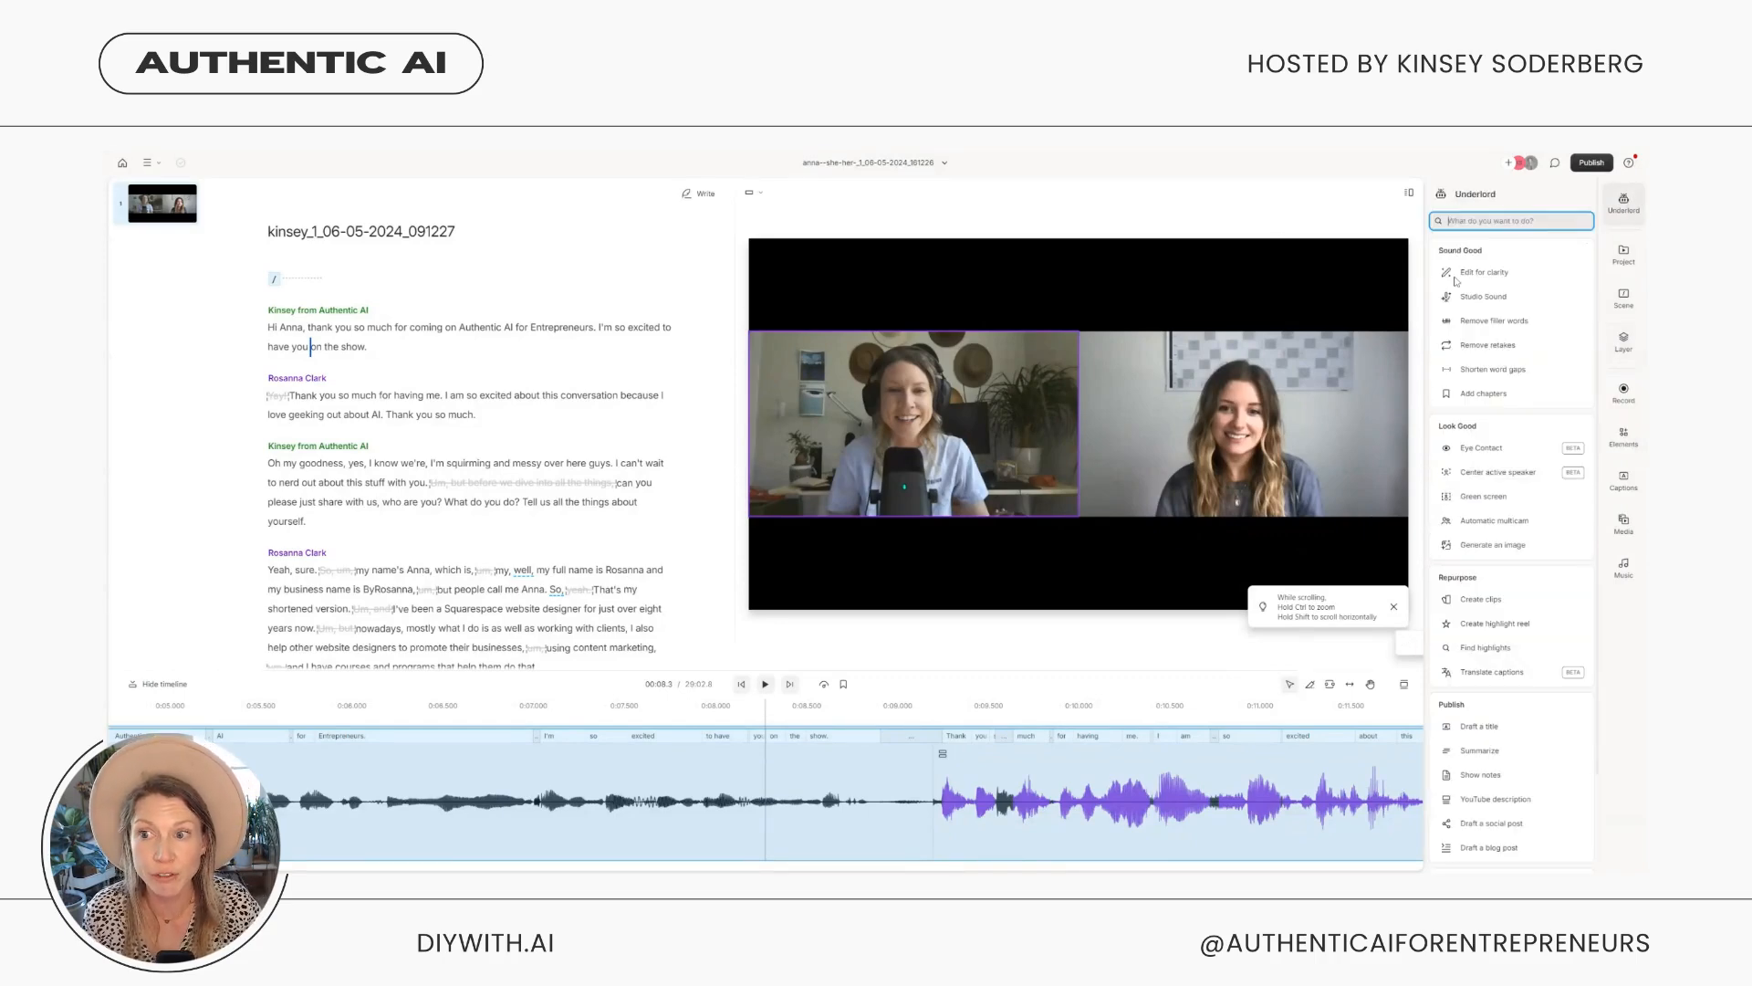
click(1495, 321)
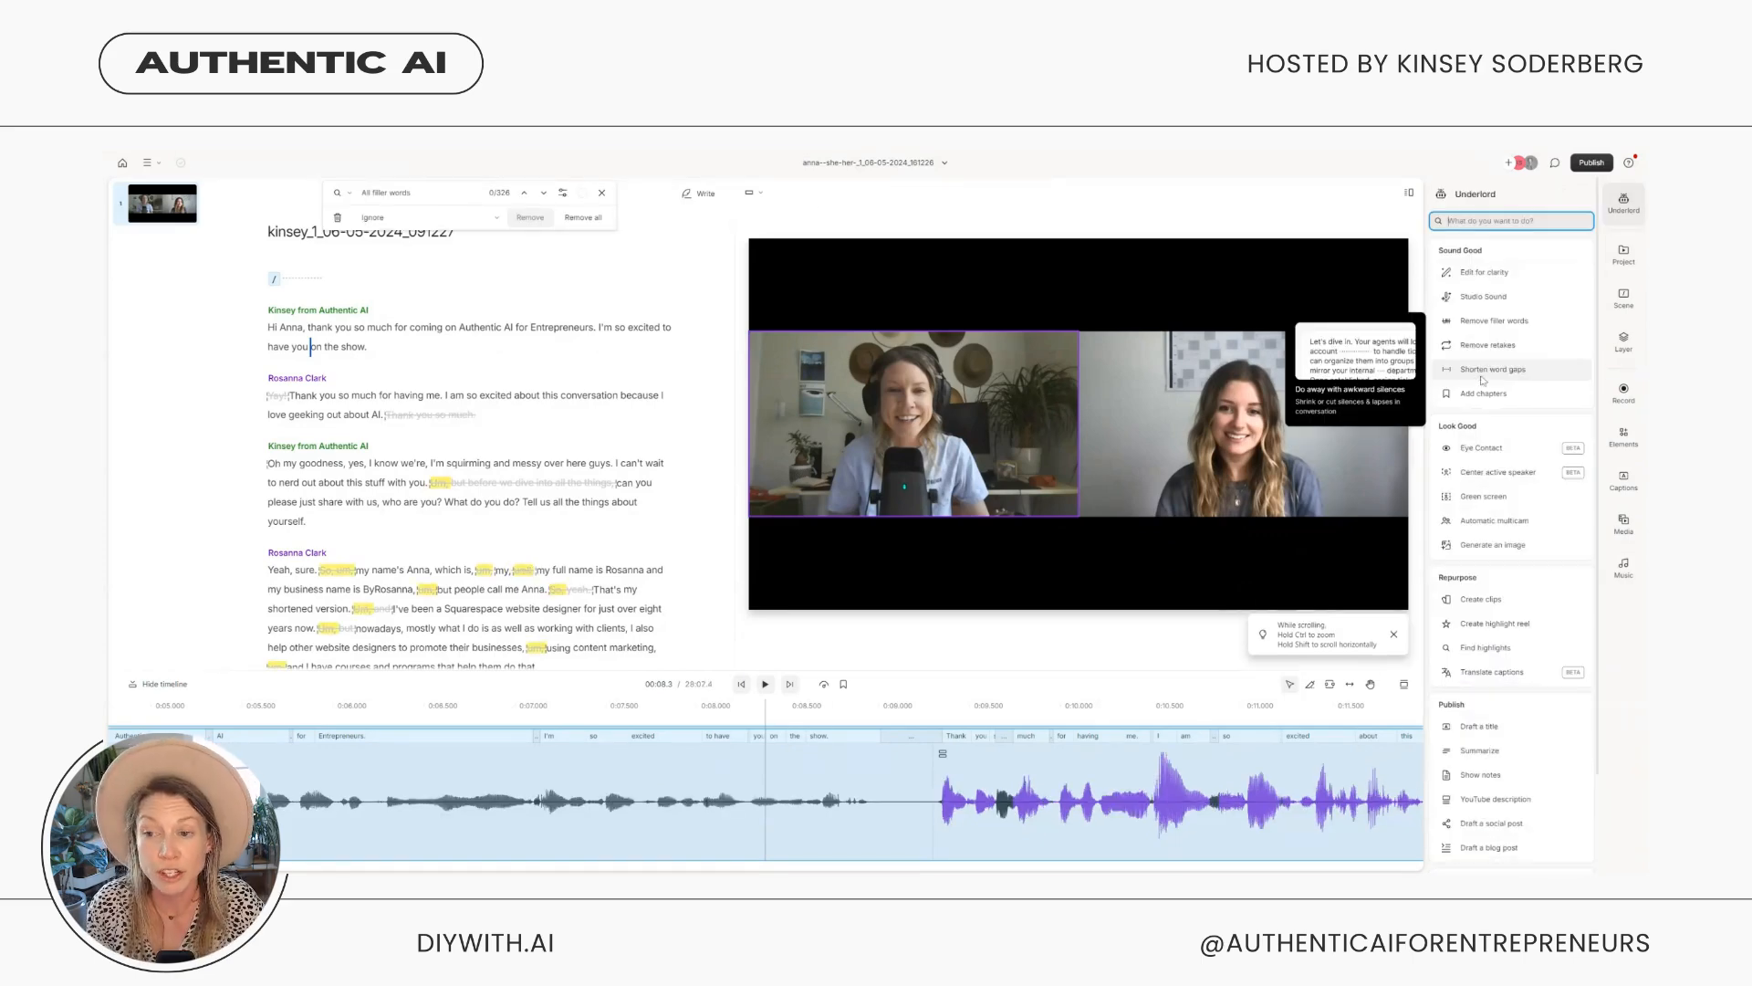
click(1485, 375)
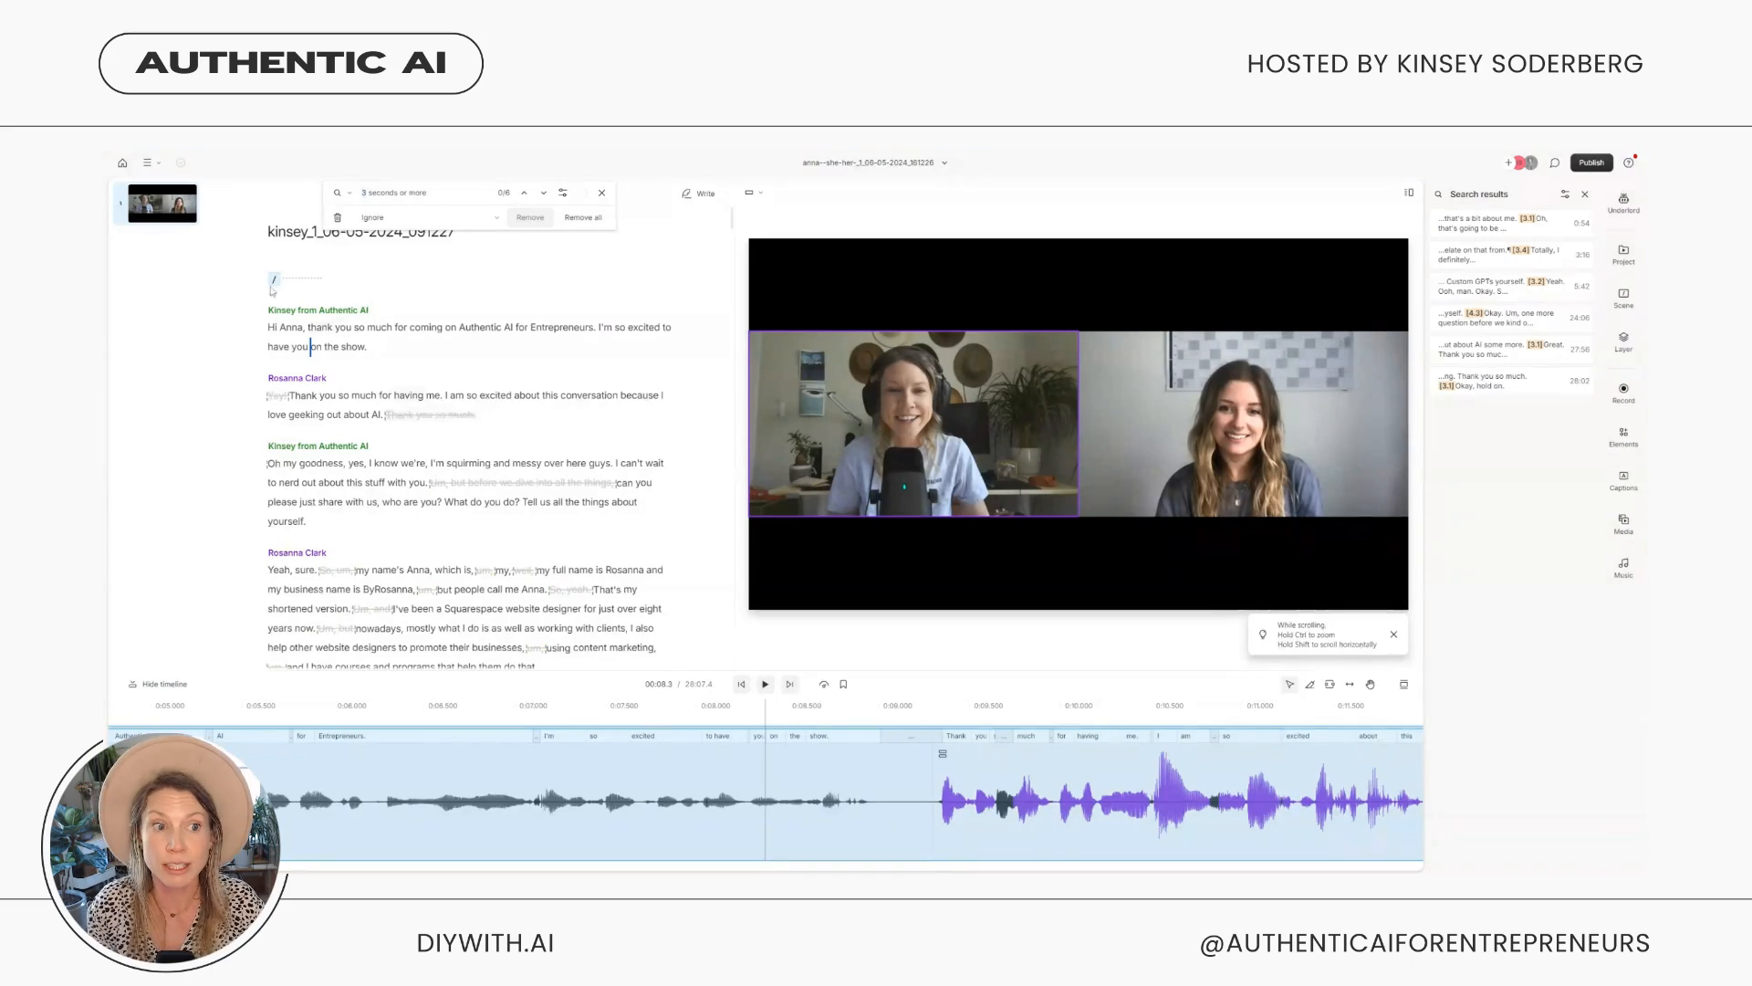
scroll(470, 438, down, 5)
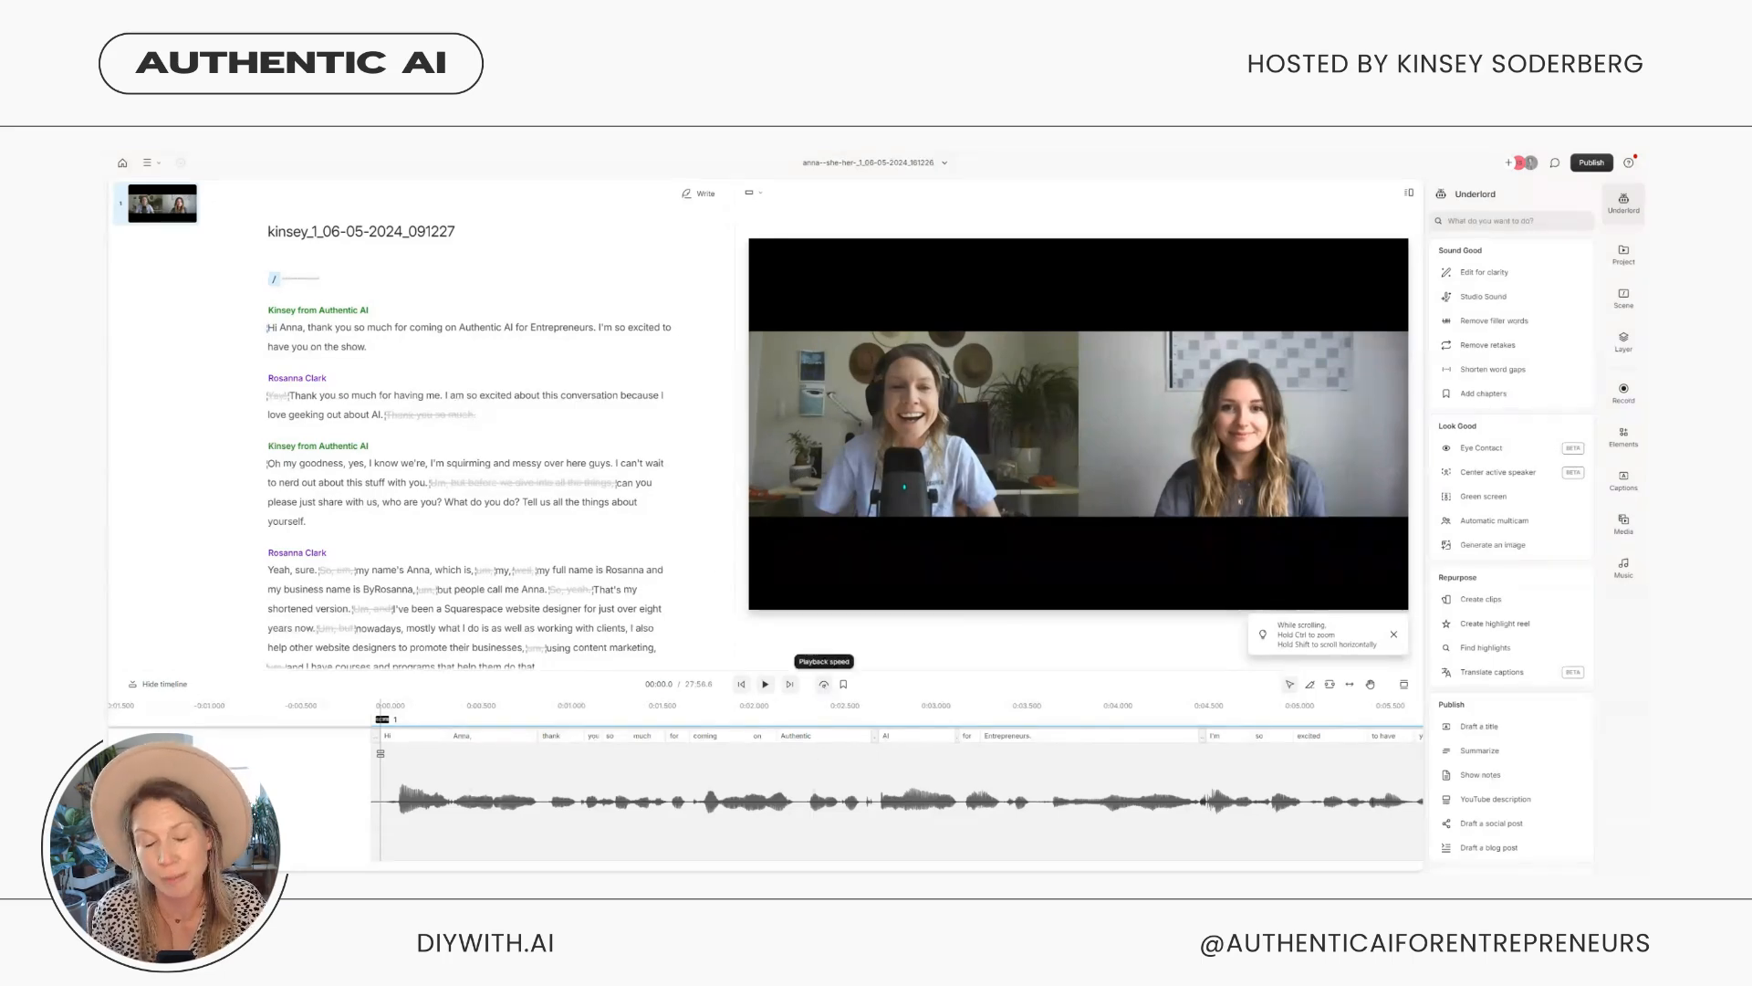
Review the playback speed options, keeping 1x, and hide the timeline and show it again
click(823, 683)
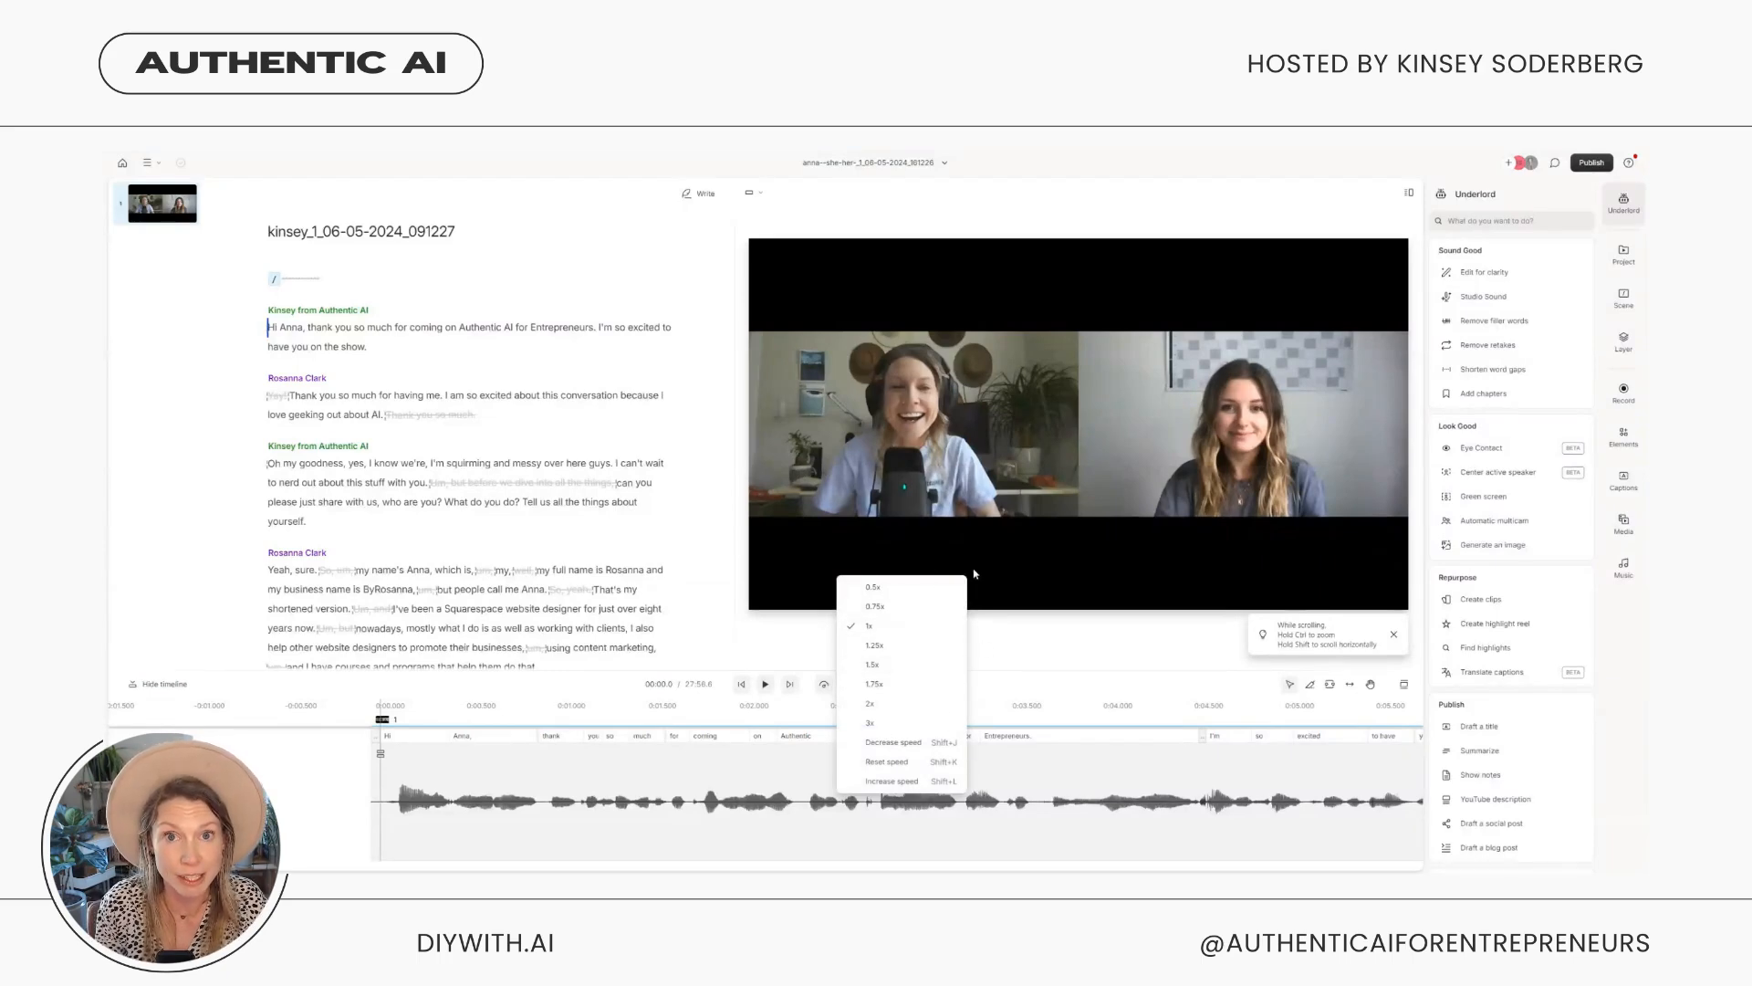
click(916, 627)
click(776, 812)
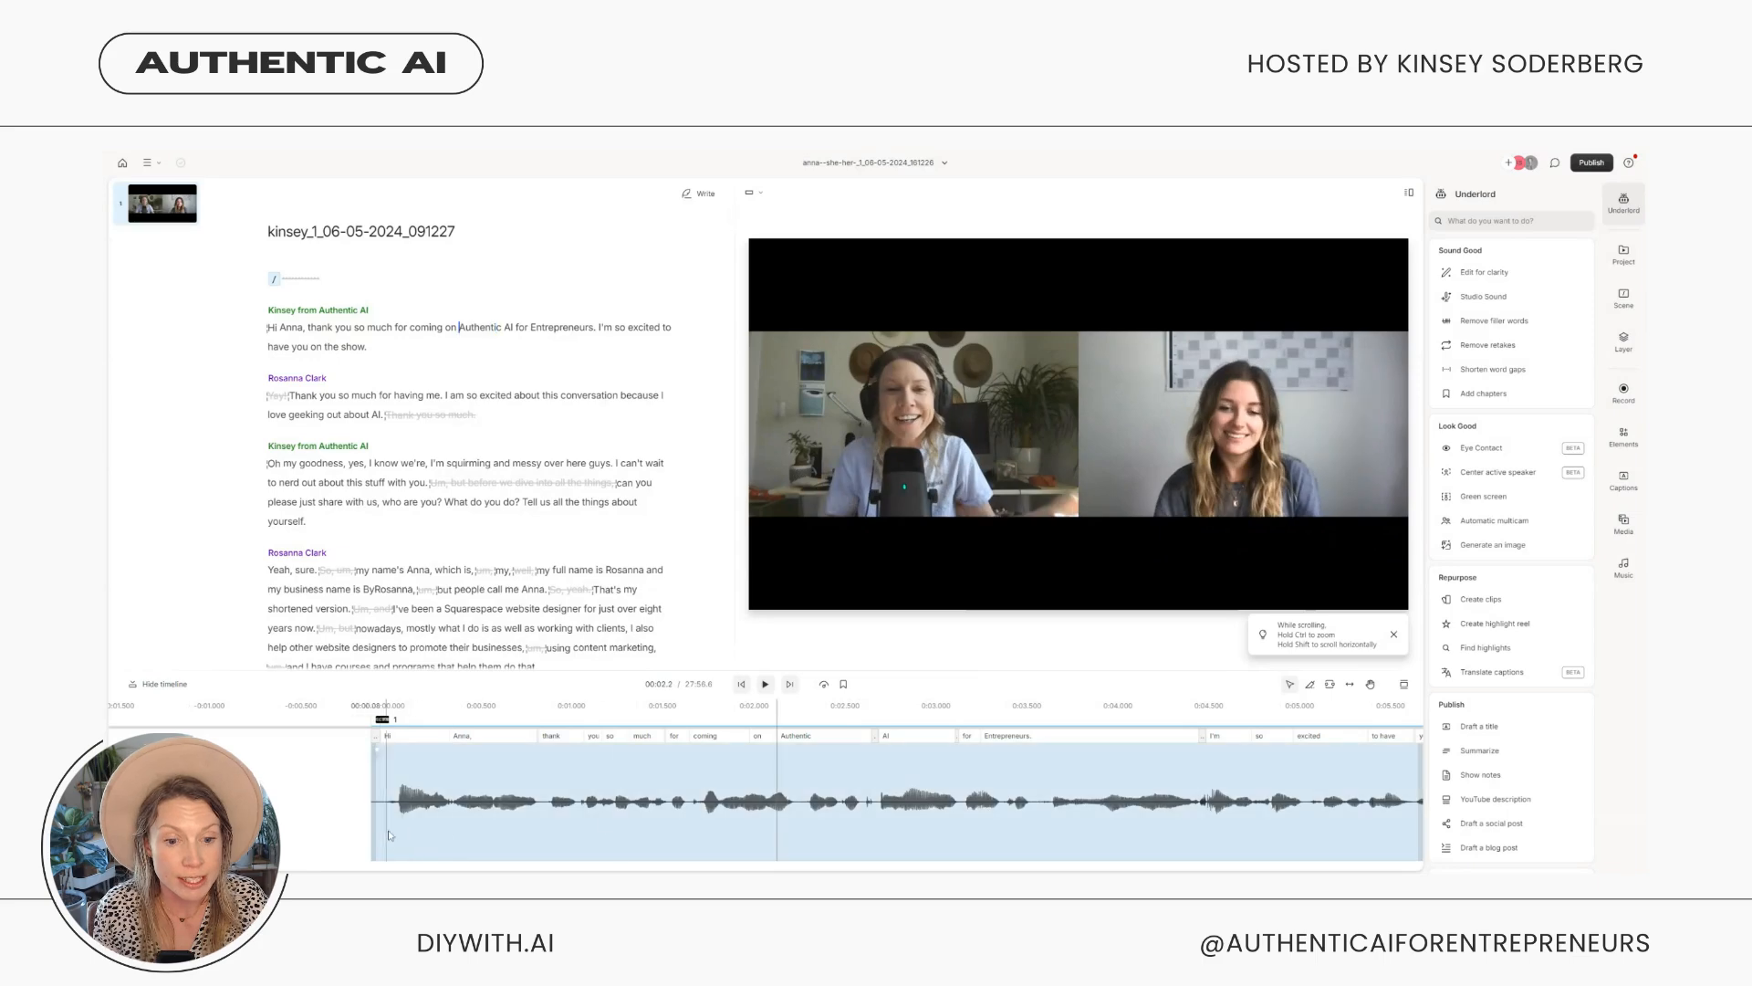
click(135, 685)
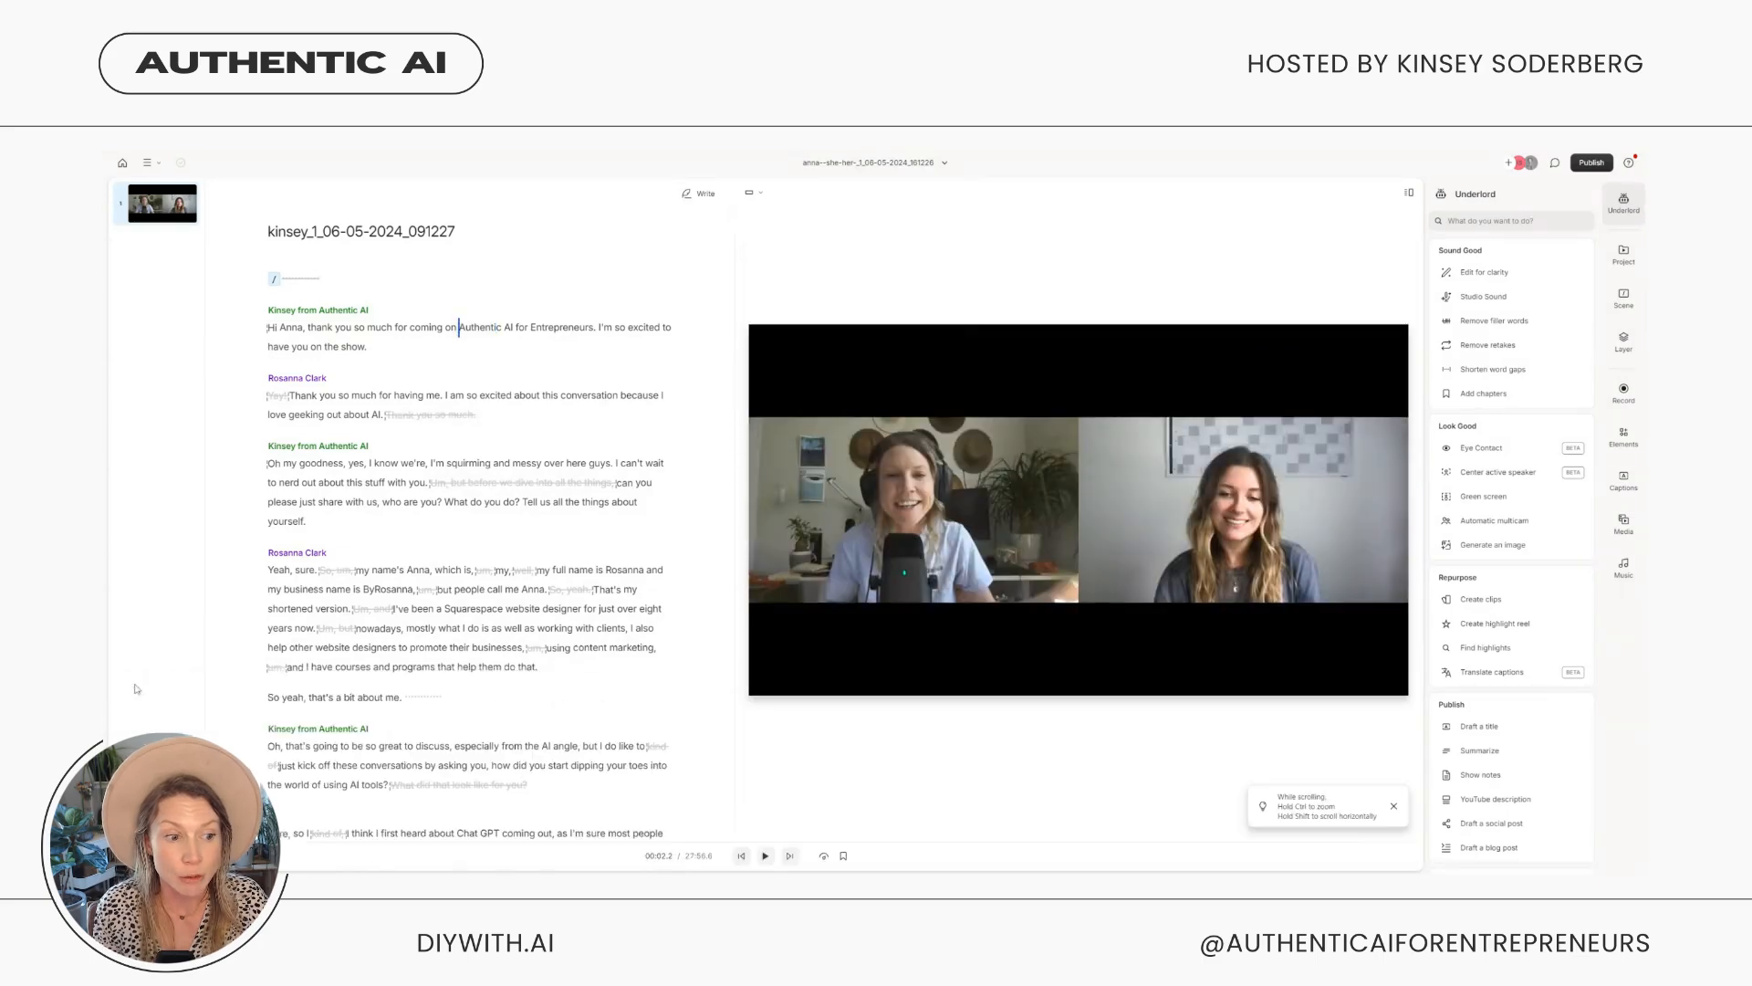
click(135, 685)
Adjust the start edge of the timeline clip that begins with "Oh", at about 12 seconds
click(386, 415)
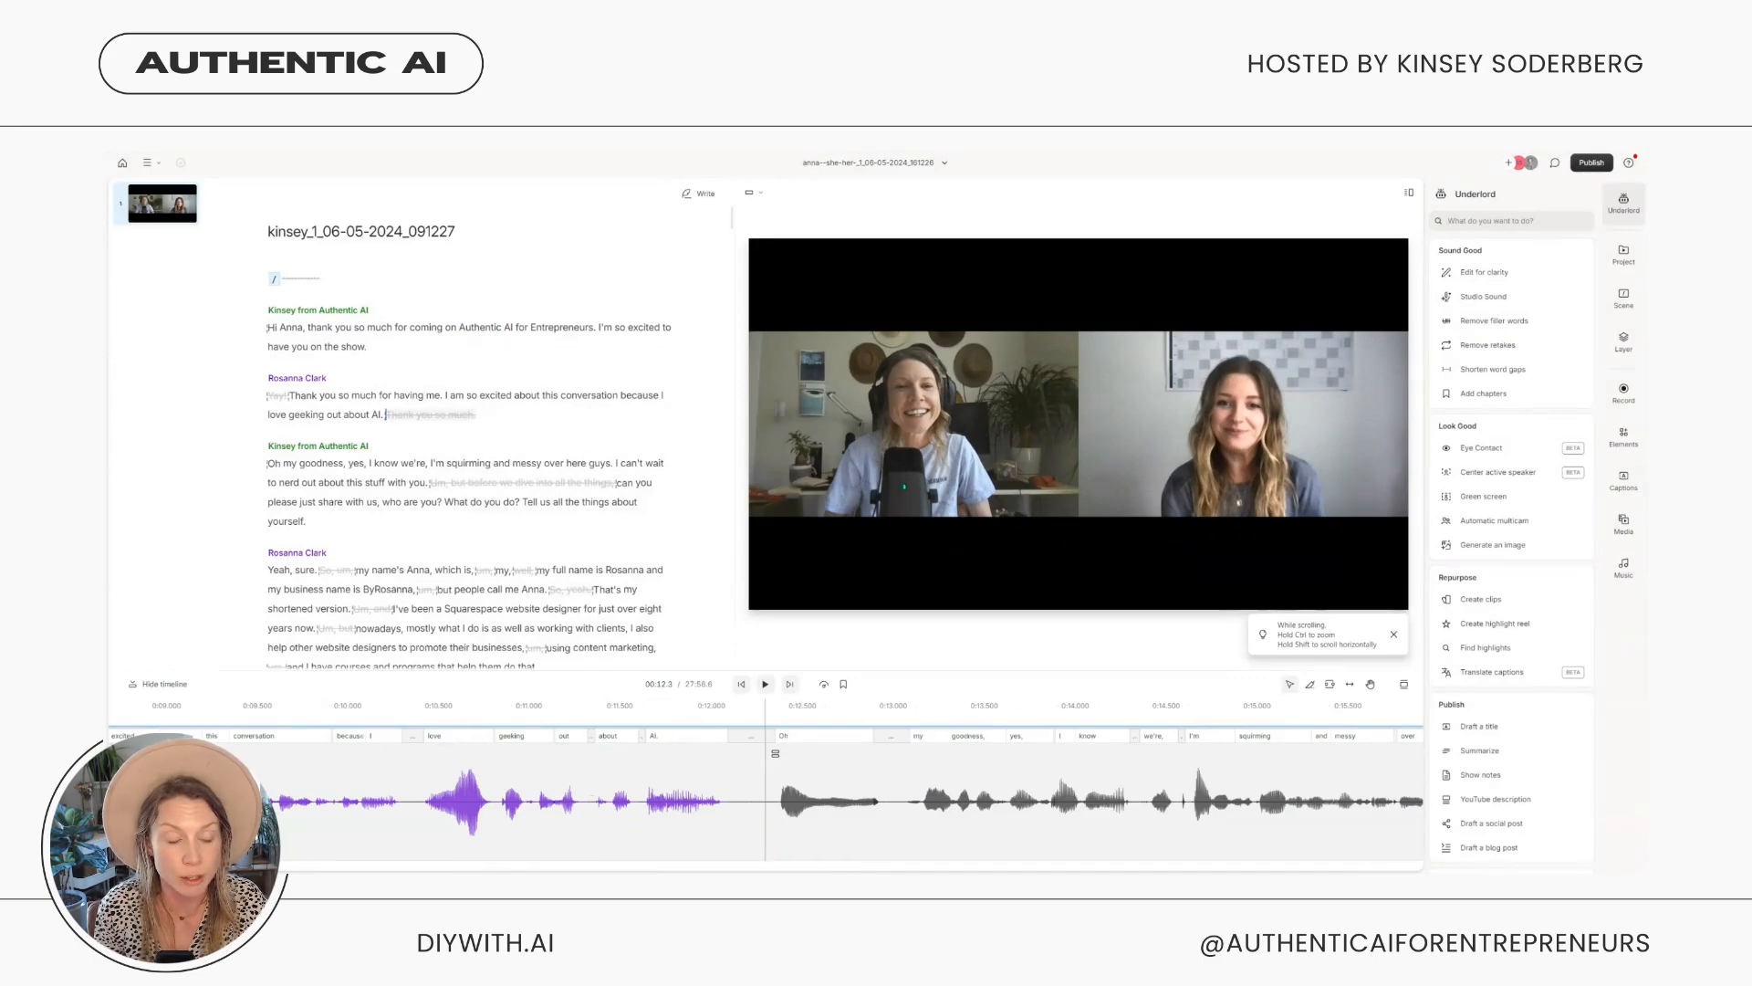
drag(766, 844, 789, 844)
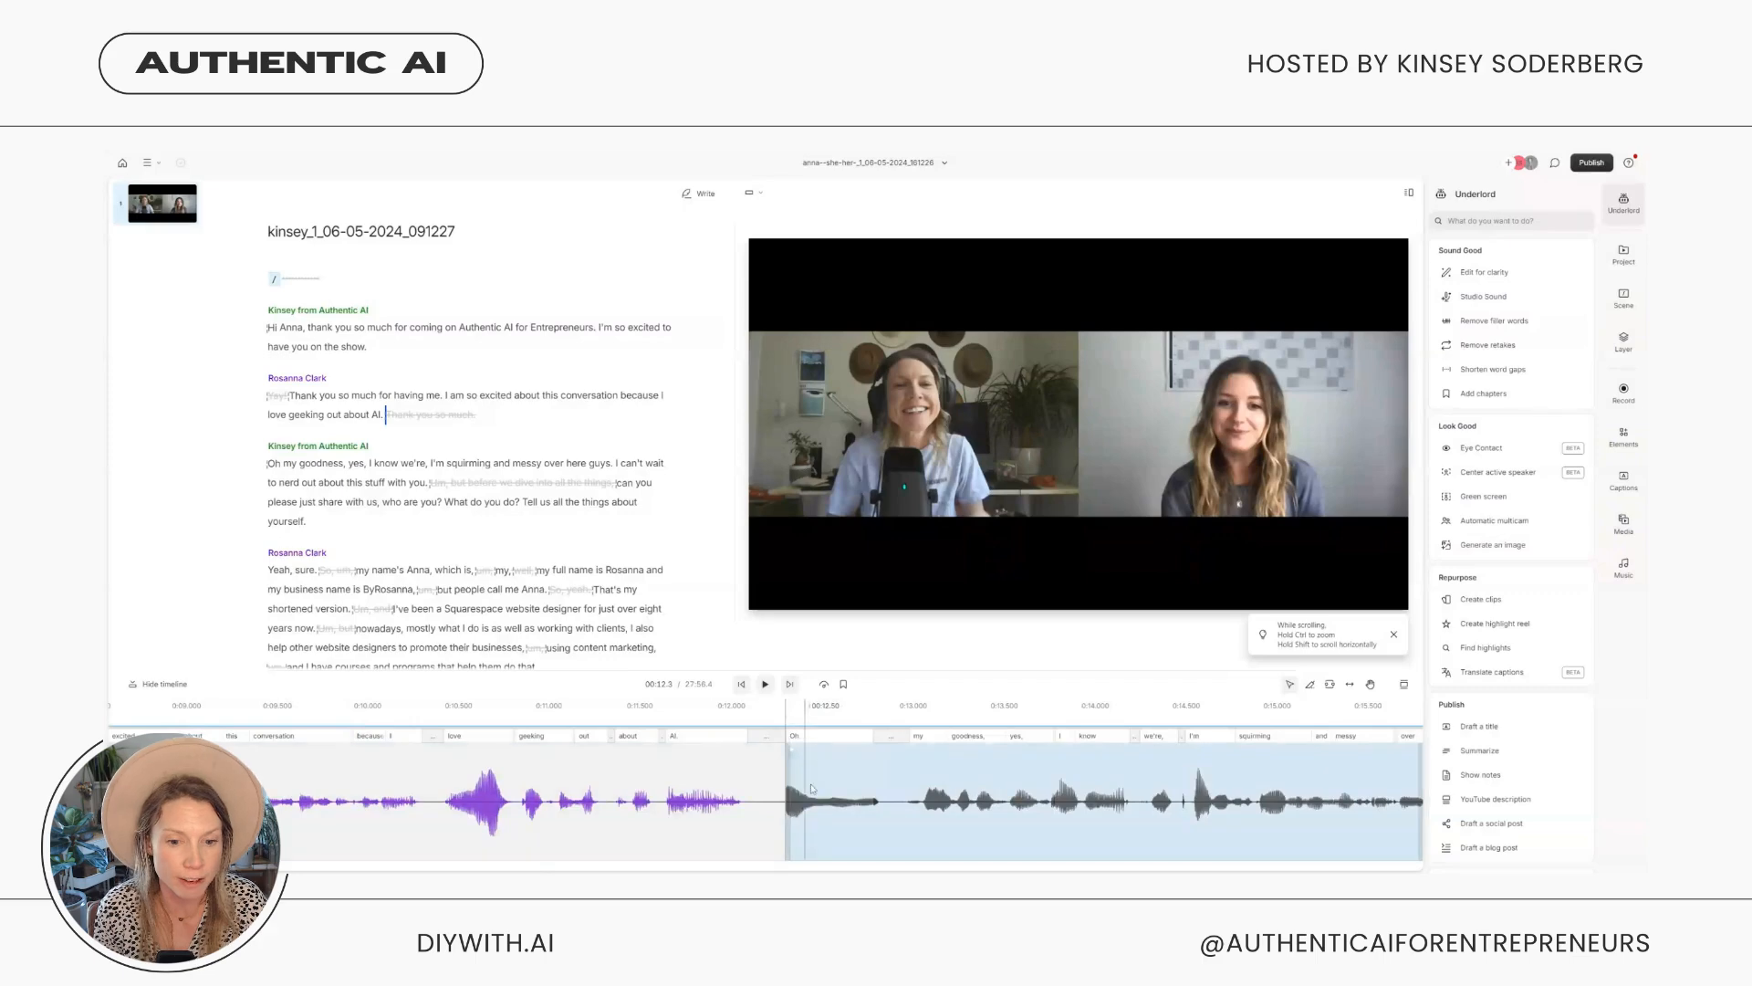
click(895, 844)
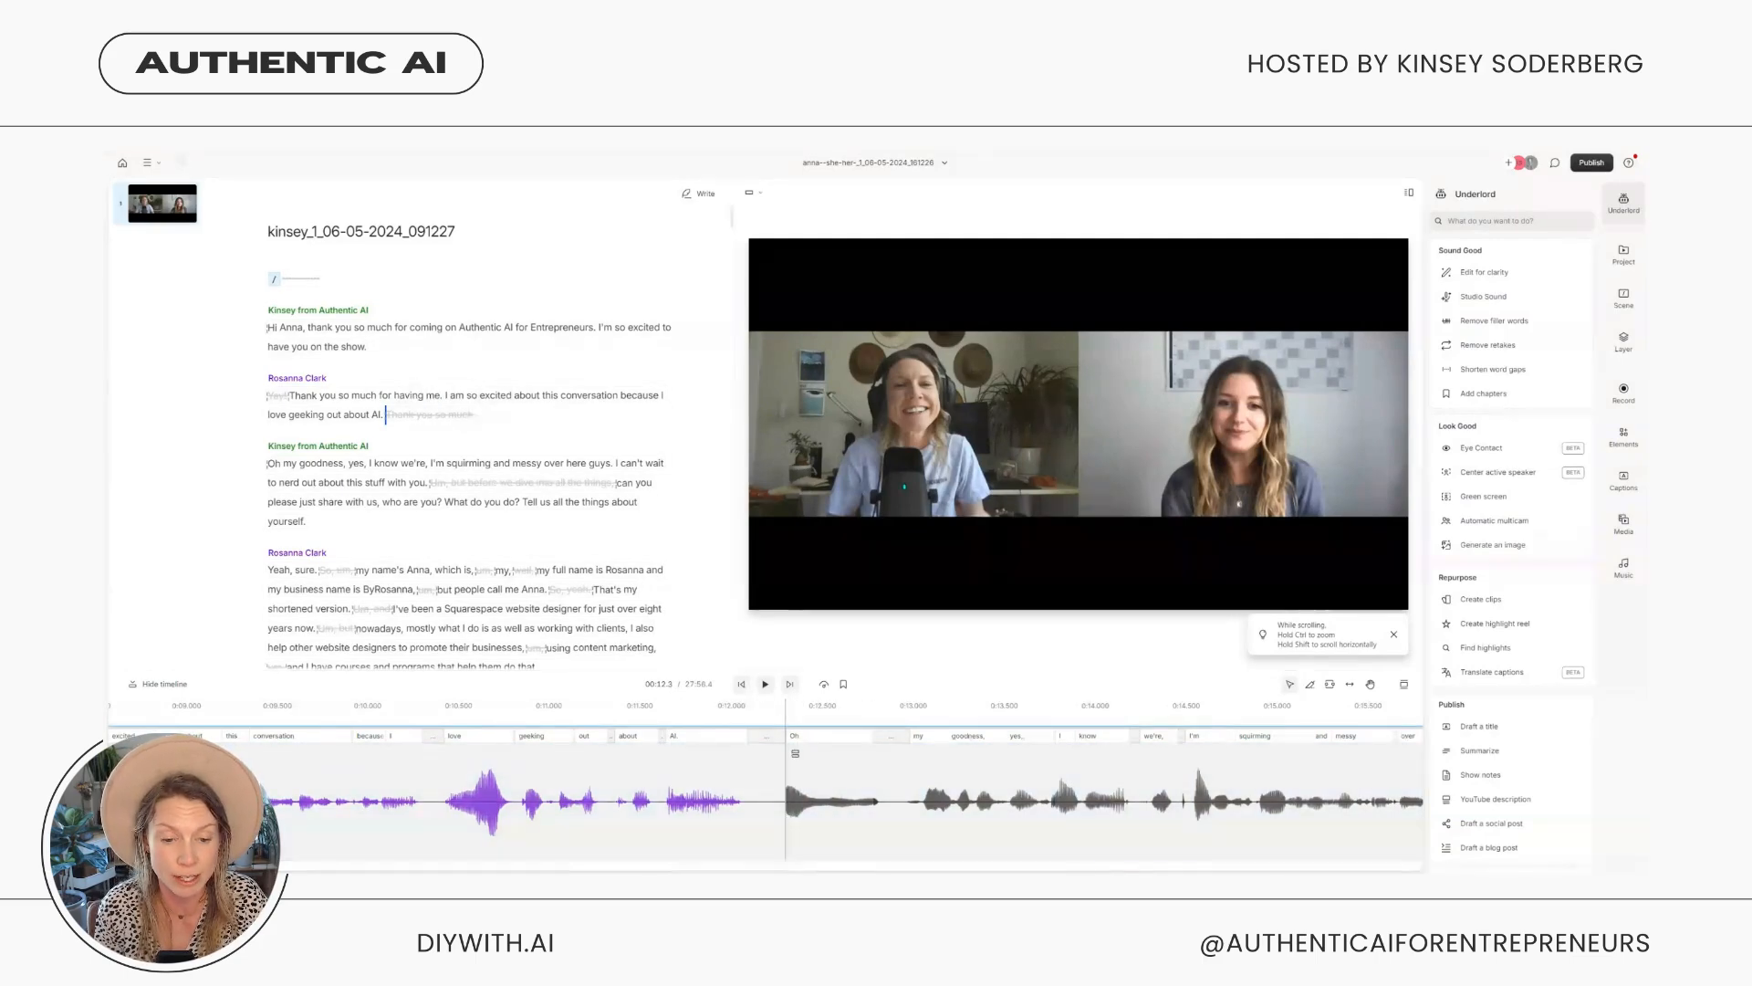
mouse_move(787, 854)
mouse_down()
mouse_move(749, 854)
mouse_move(789, 855)
mouse_up()
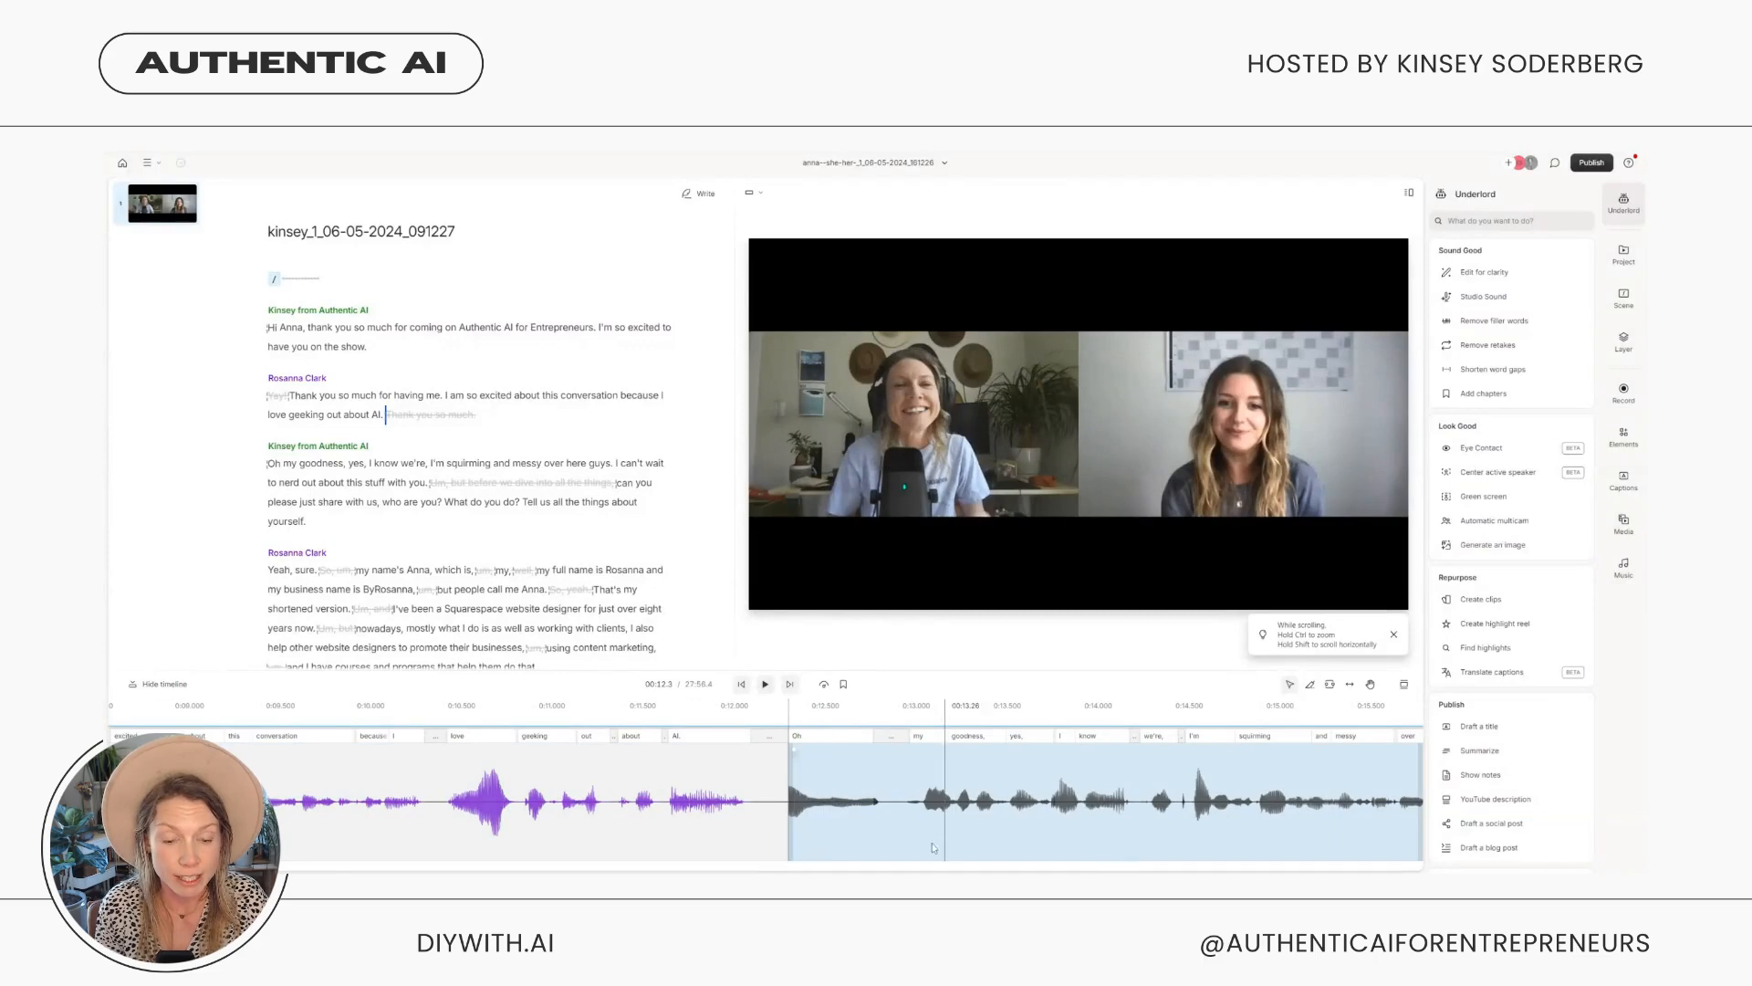
drag(791, 851, 774, 833)
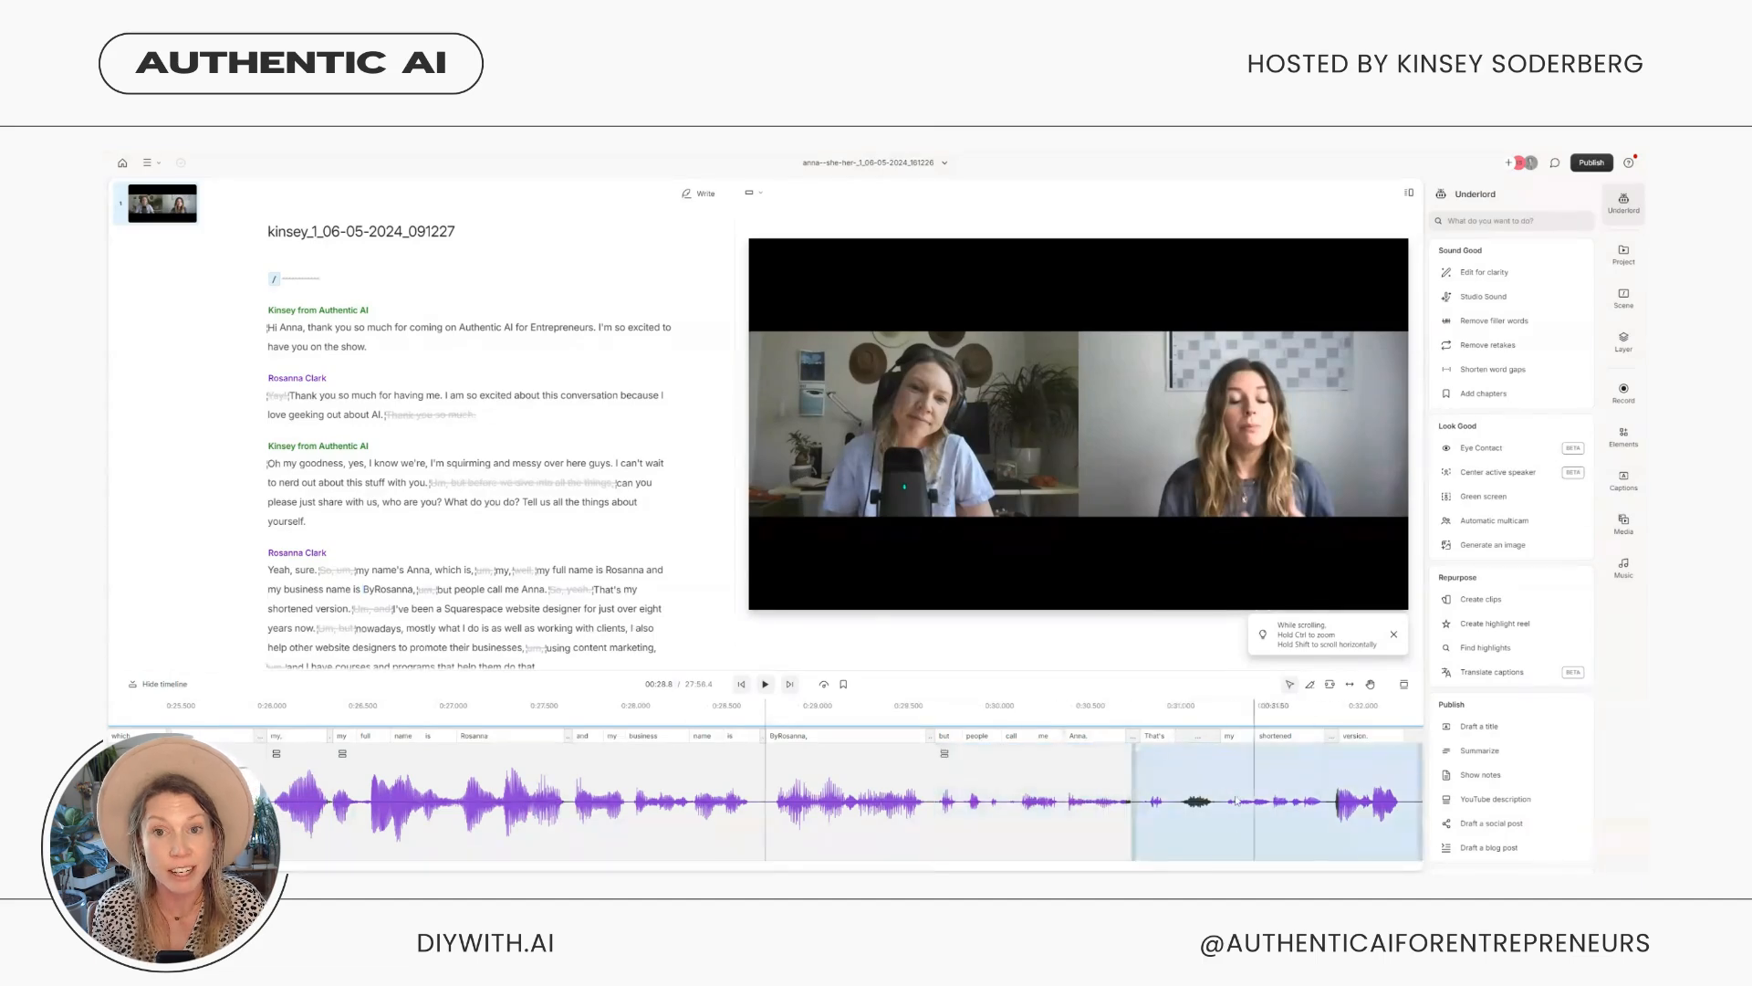
Split the clip on both sides of the pause between "That's" and "my" on the timeline and delete that piece
click(1174, 803)
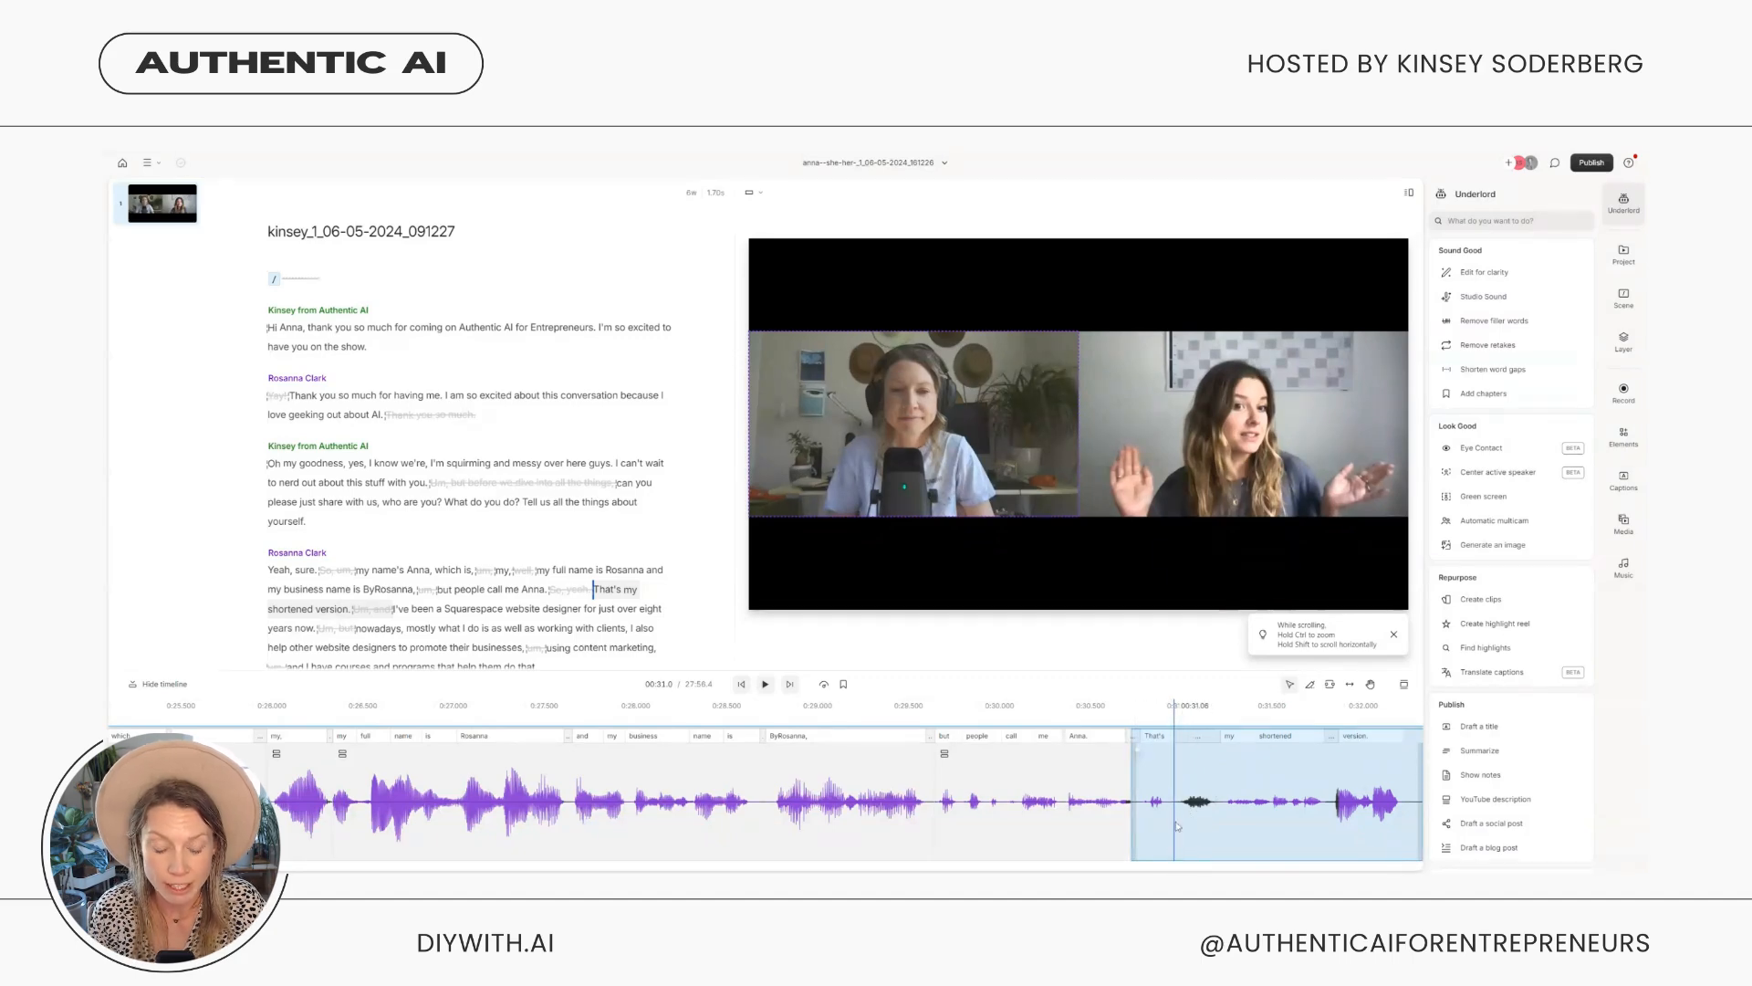
key(s)
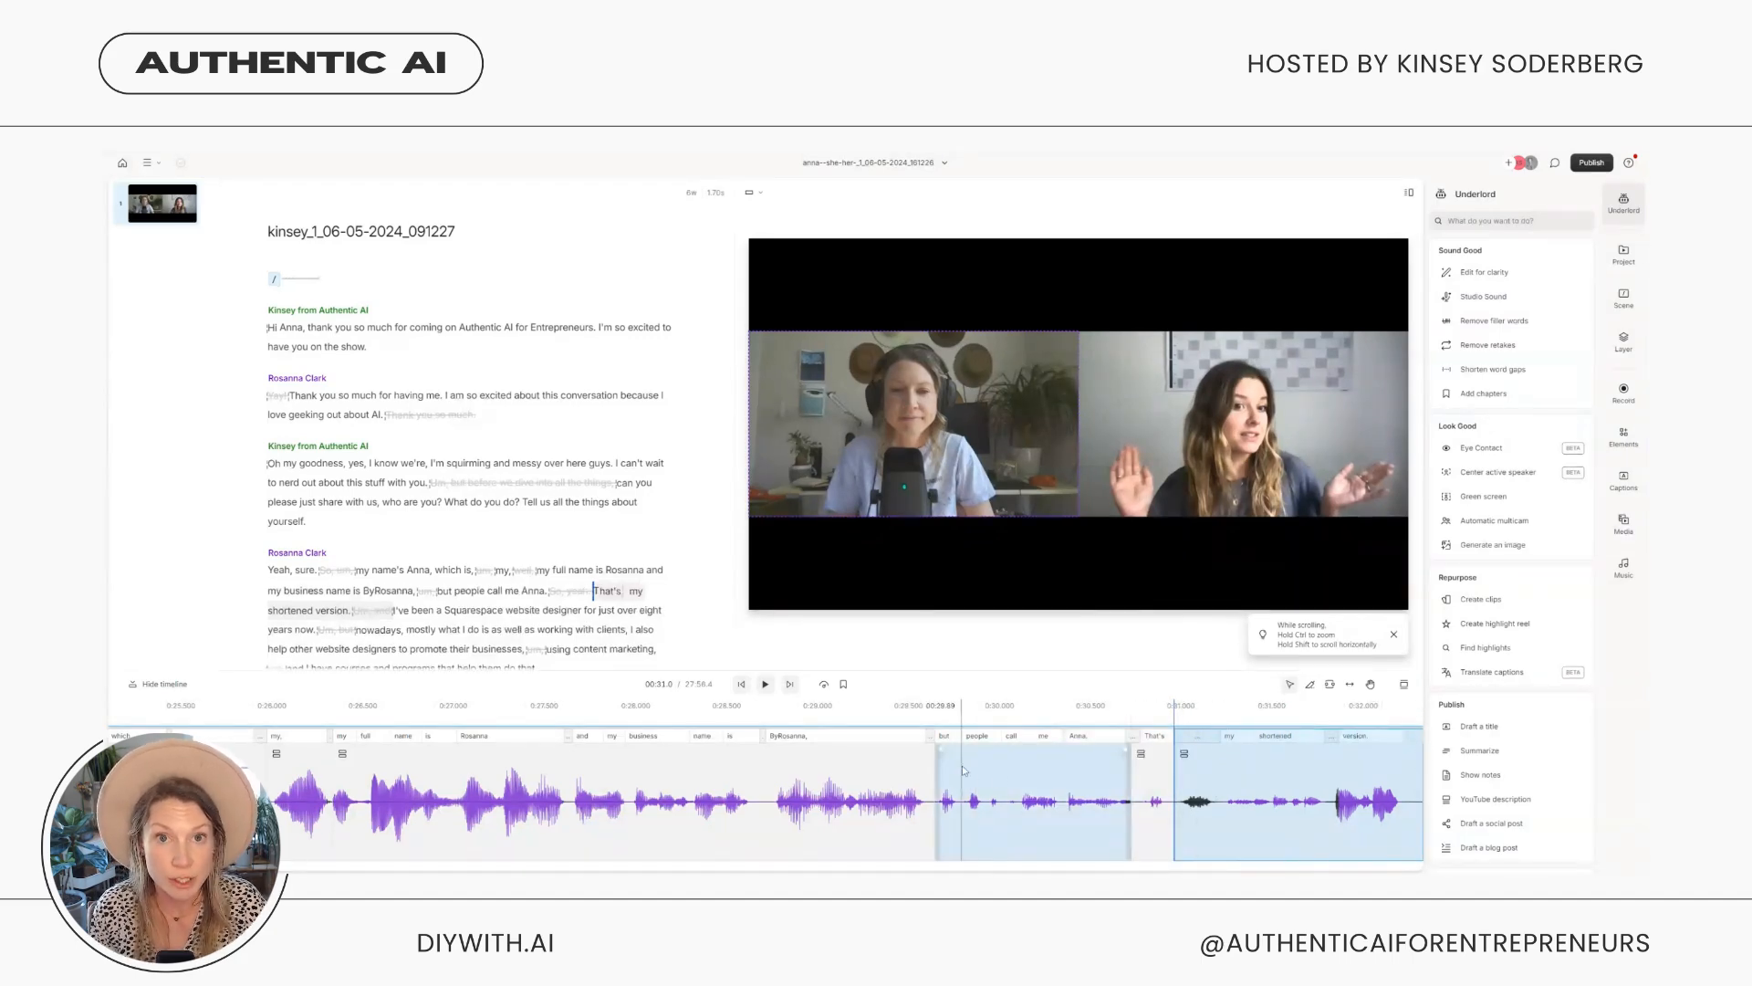
click(1219, 835)
key(s)
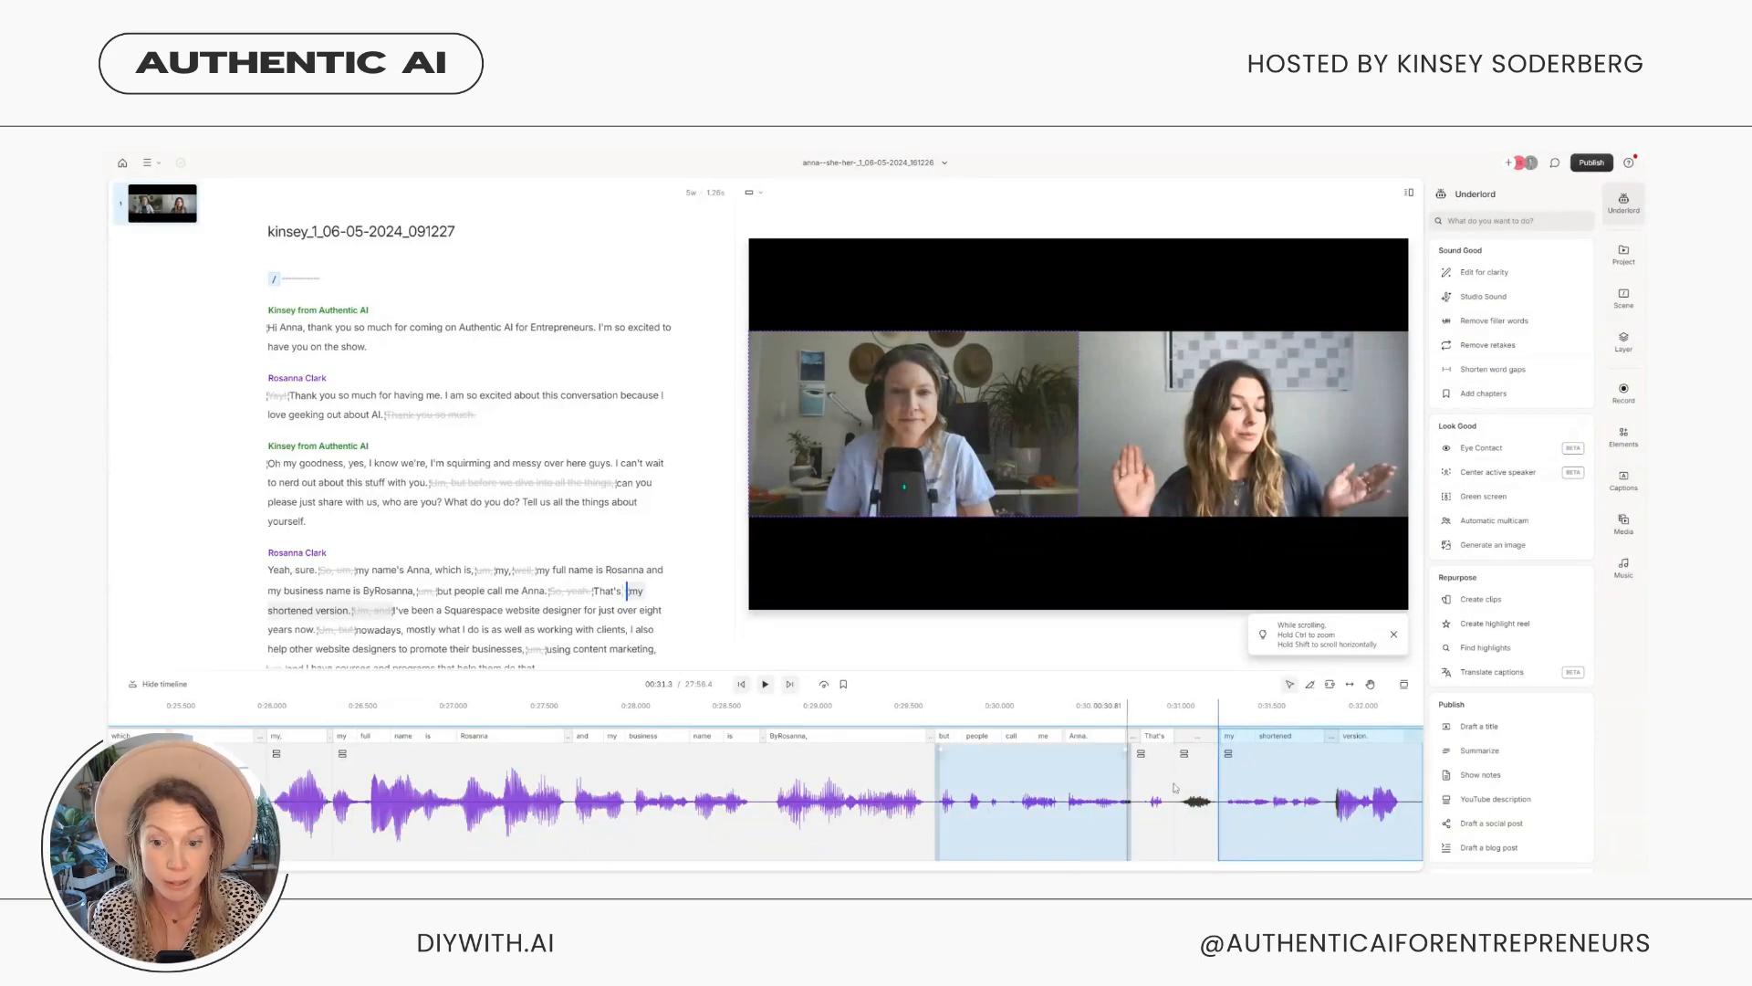
click(1196, 833)
right_click(1214, 853)
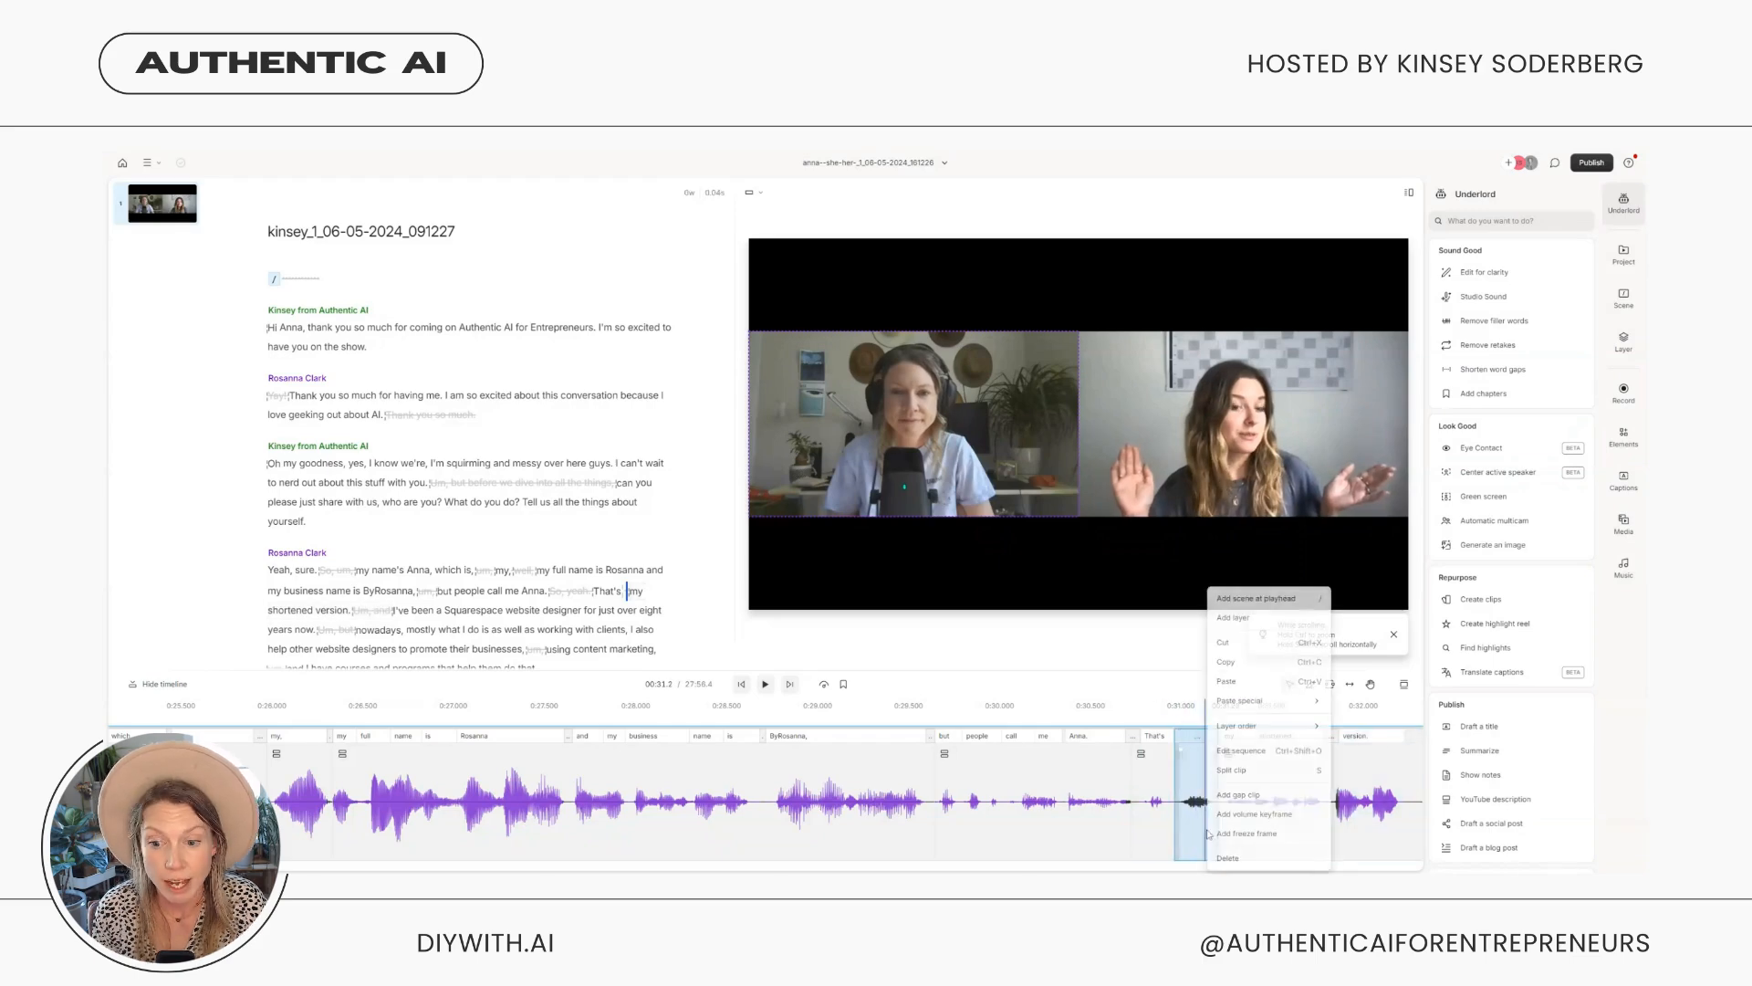
click(1229, 858)
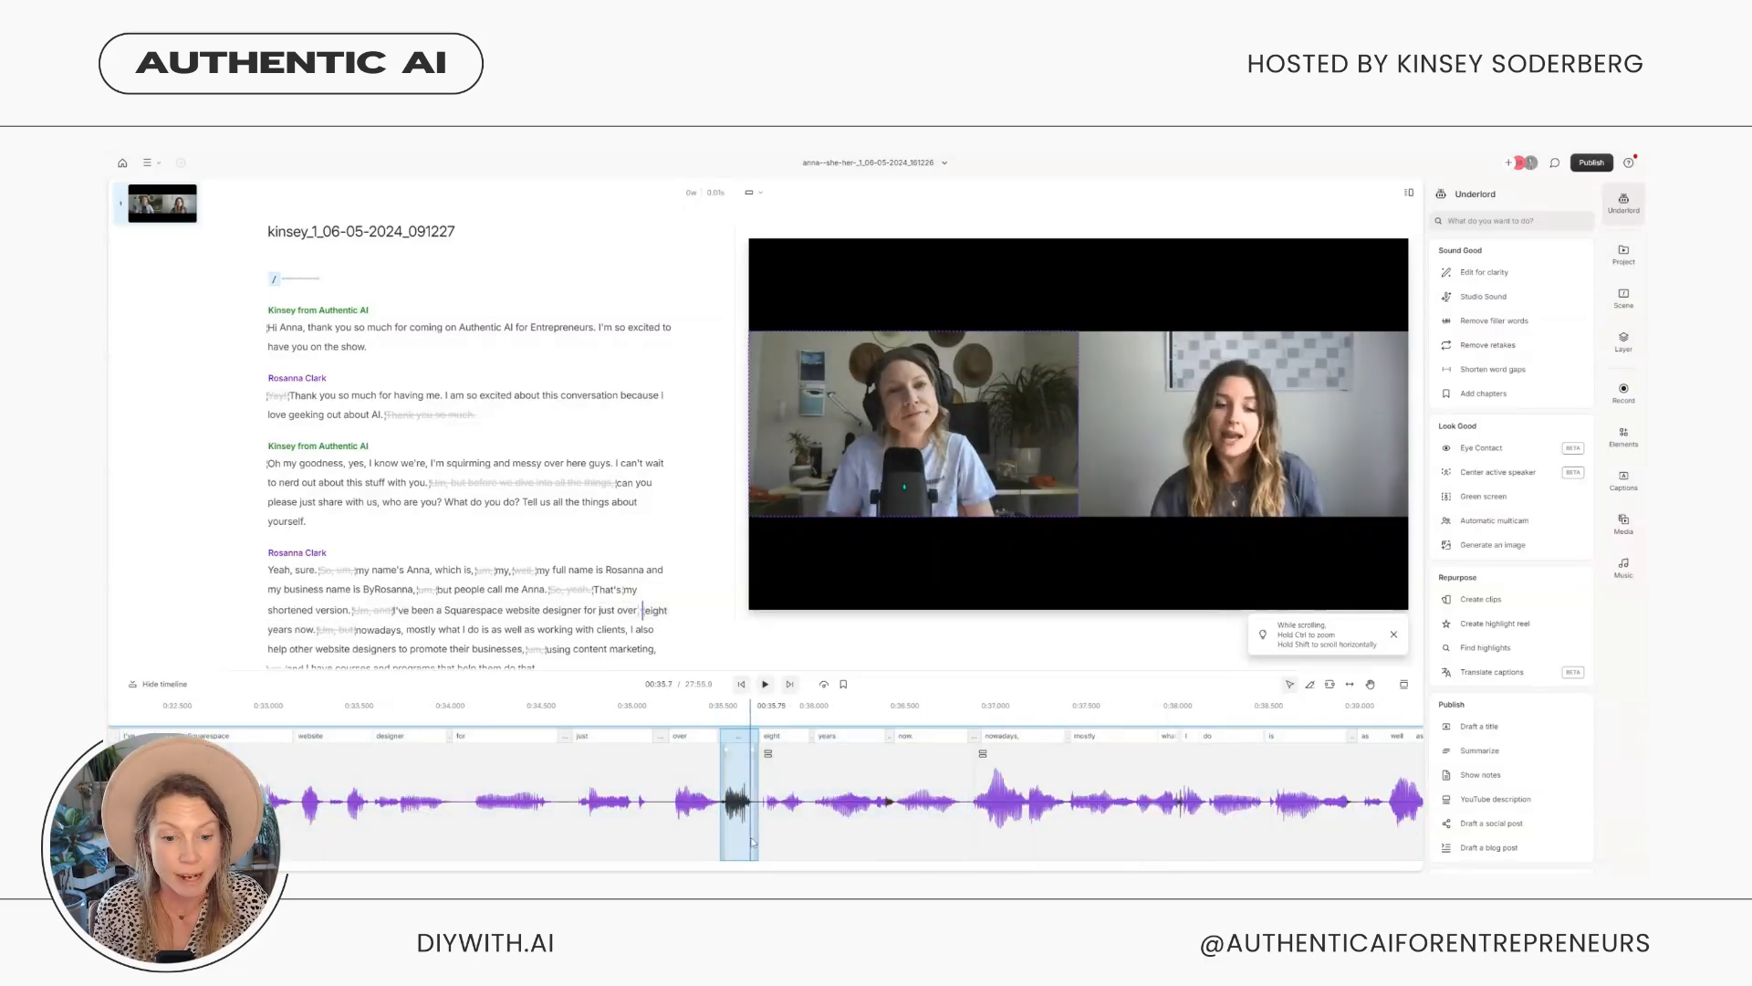
Bring up the editing options for the isolated pause between "over" and "eight" on the timeline
right_click(755, 862)
click(786, 705)
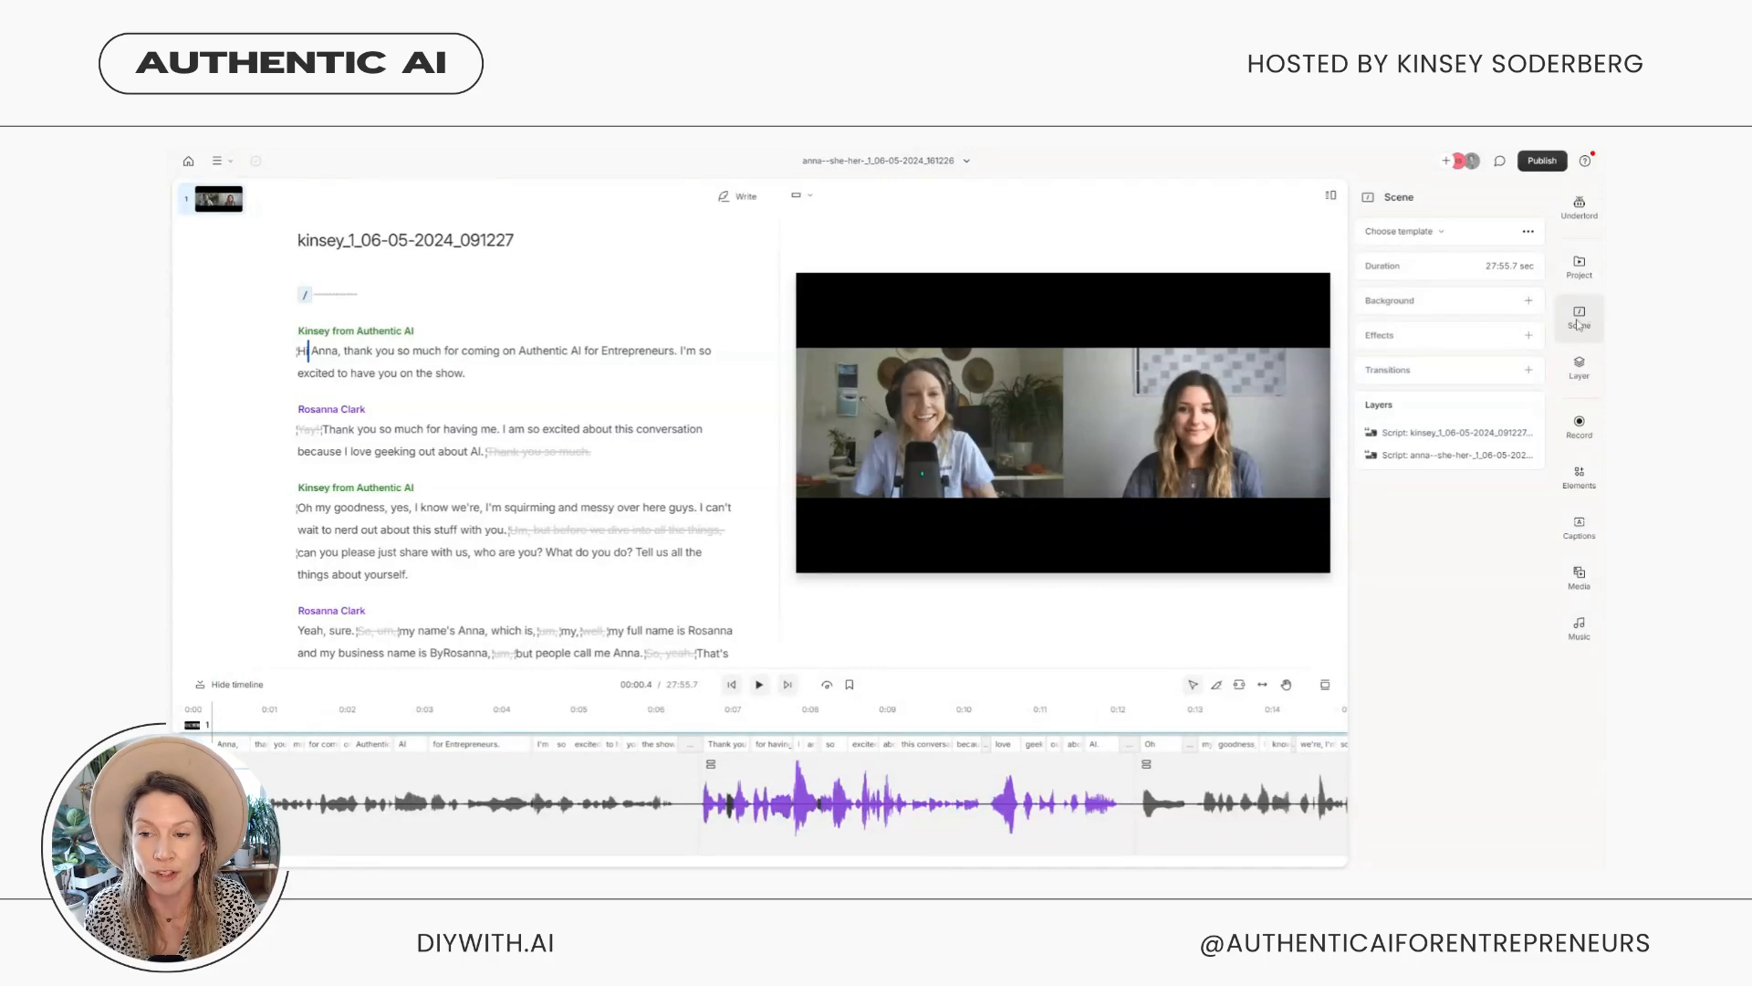
Browse the gallery scene templates and apply the Youtube layout from the private Authentic AI Podcast Interview Template
click(1397, 233)
click(1196, 260)
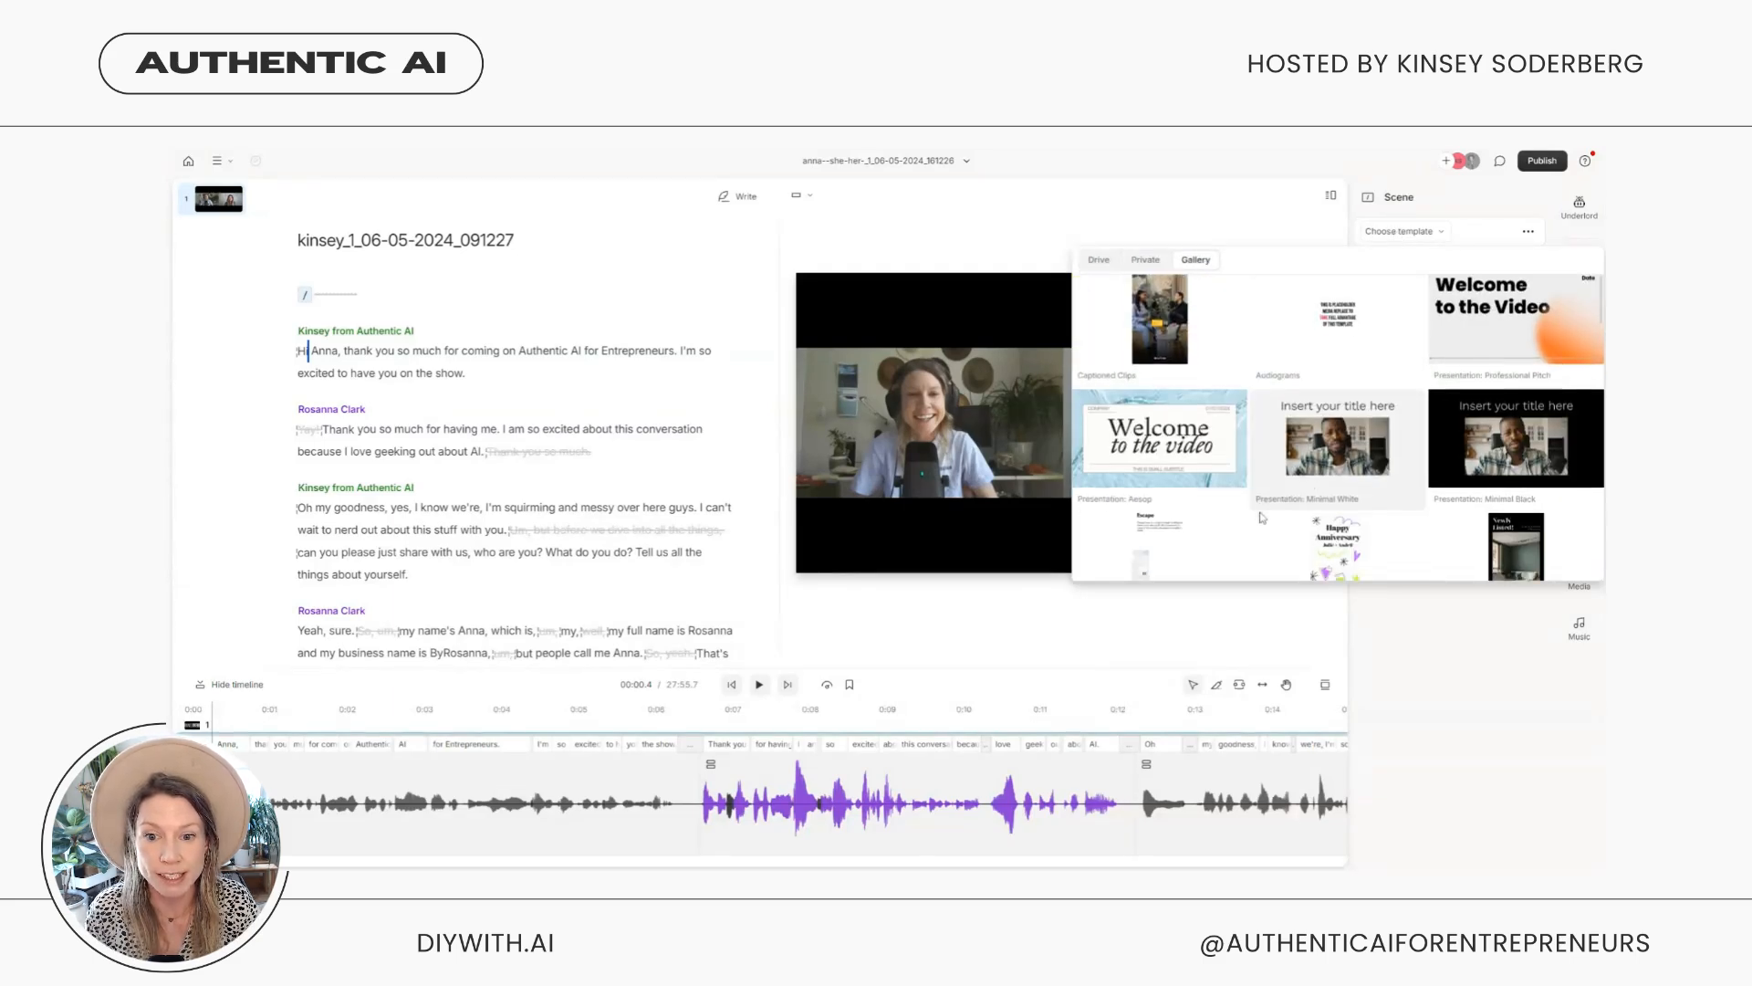
scroll(1332, 438, down, 3)
scroll(1278, 511, down, 3)
scroll(1165, 318, up, 6)
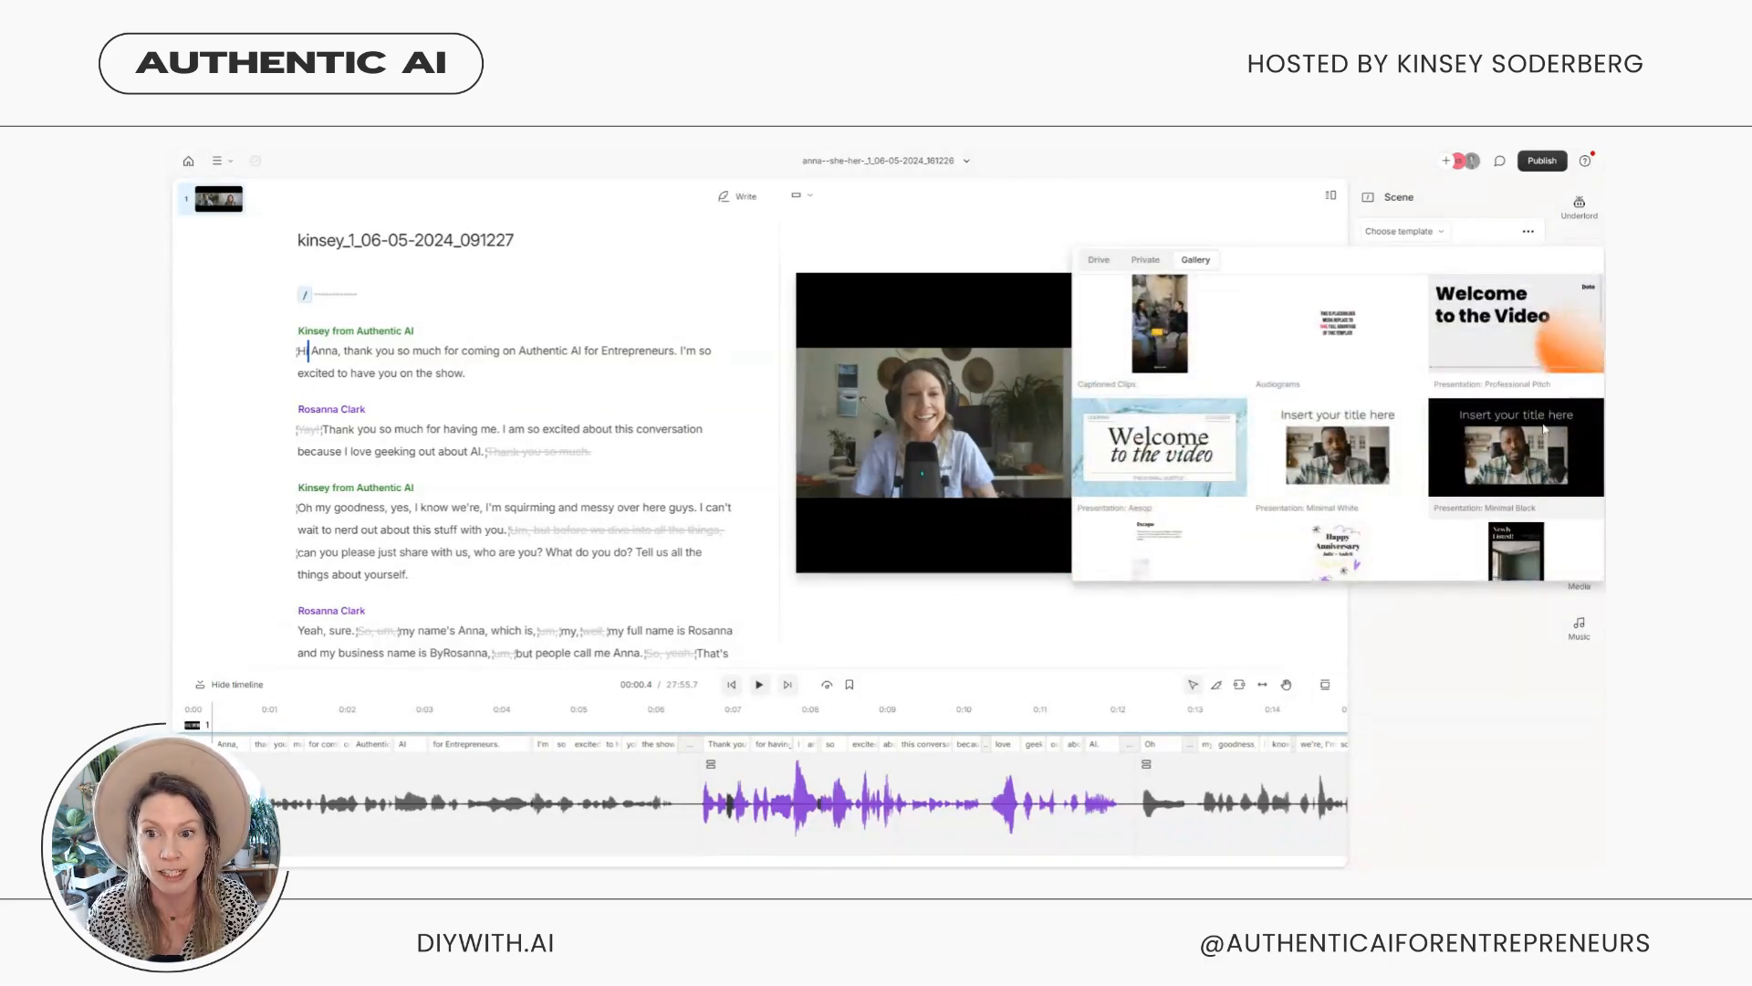
click(1146, 261)
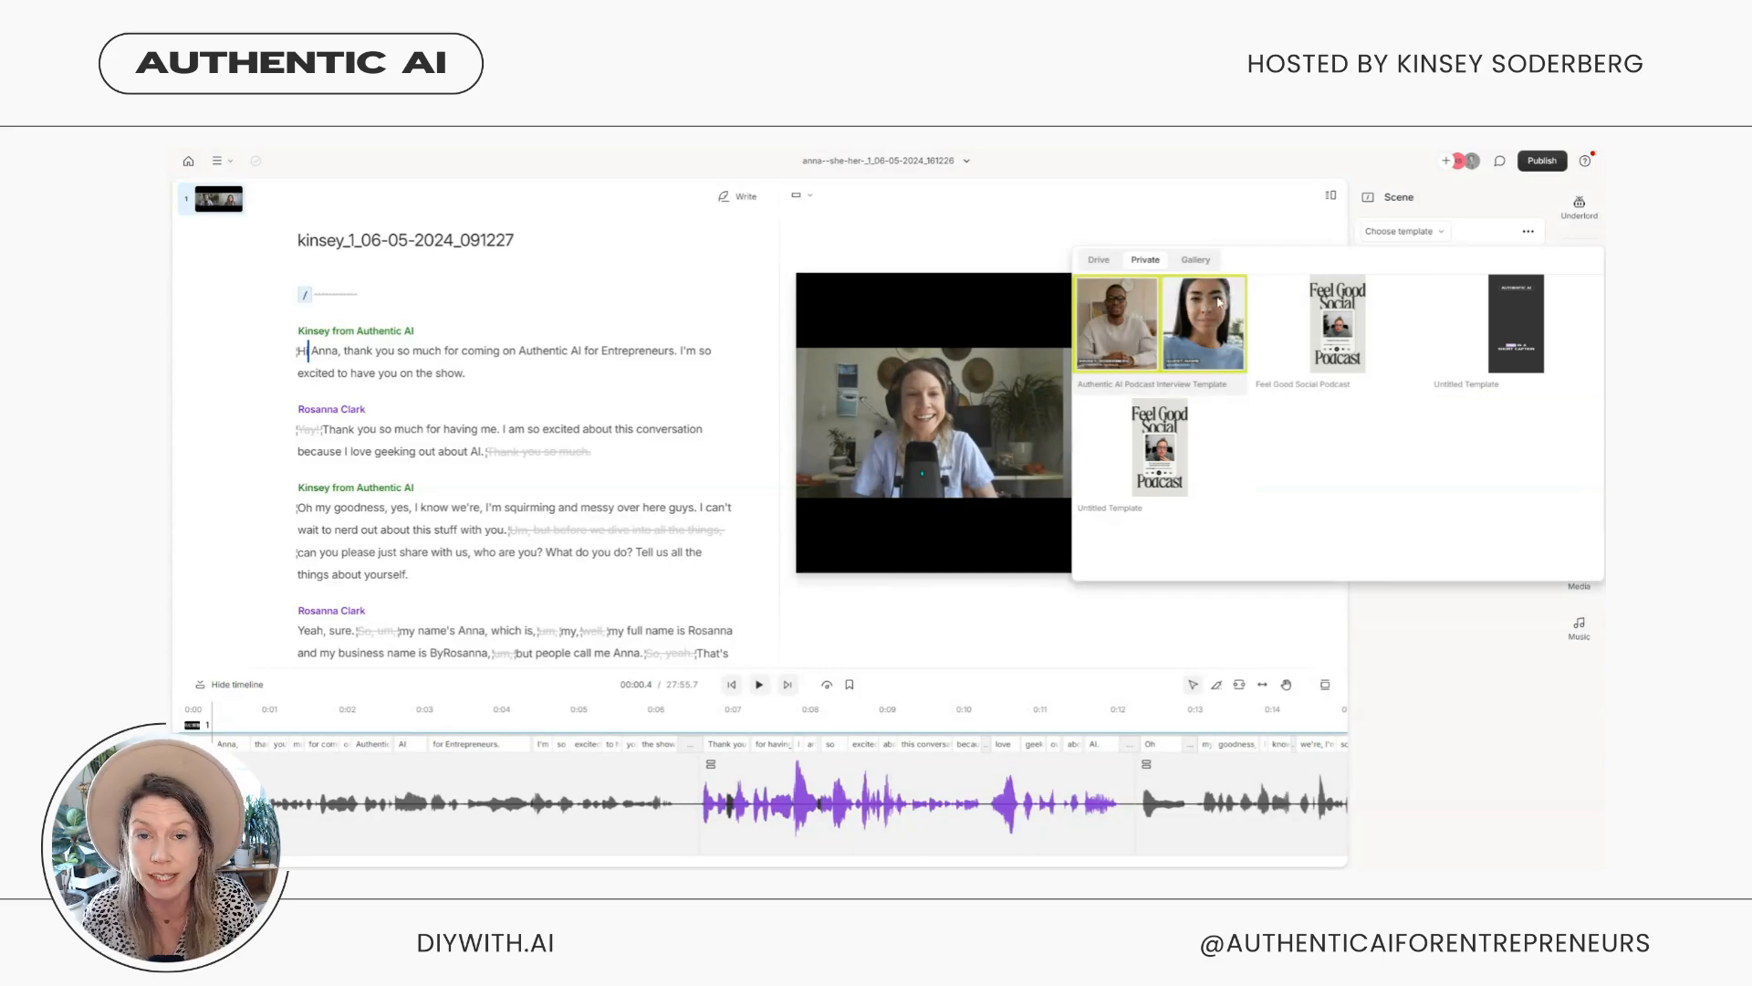
click(1191, 344)
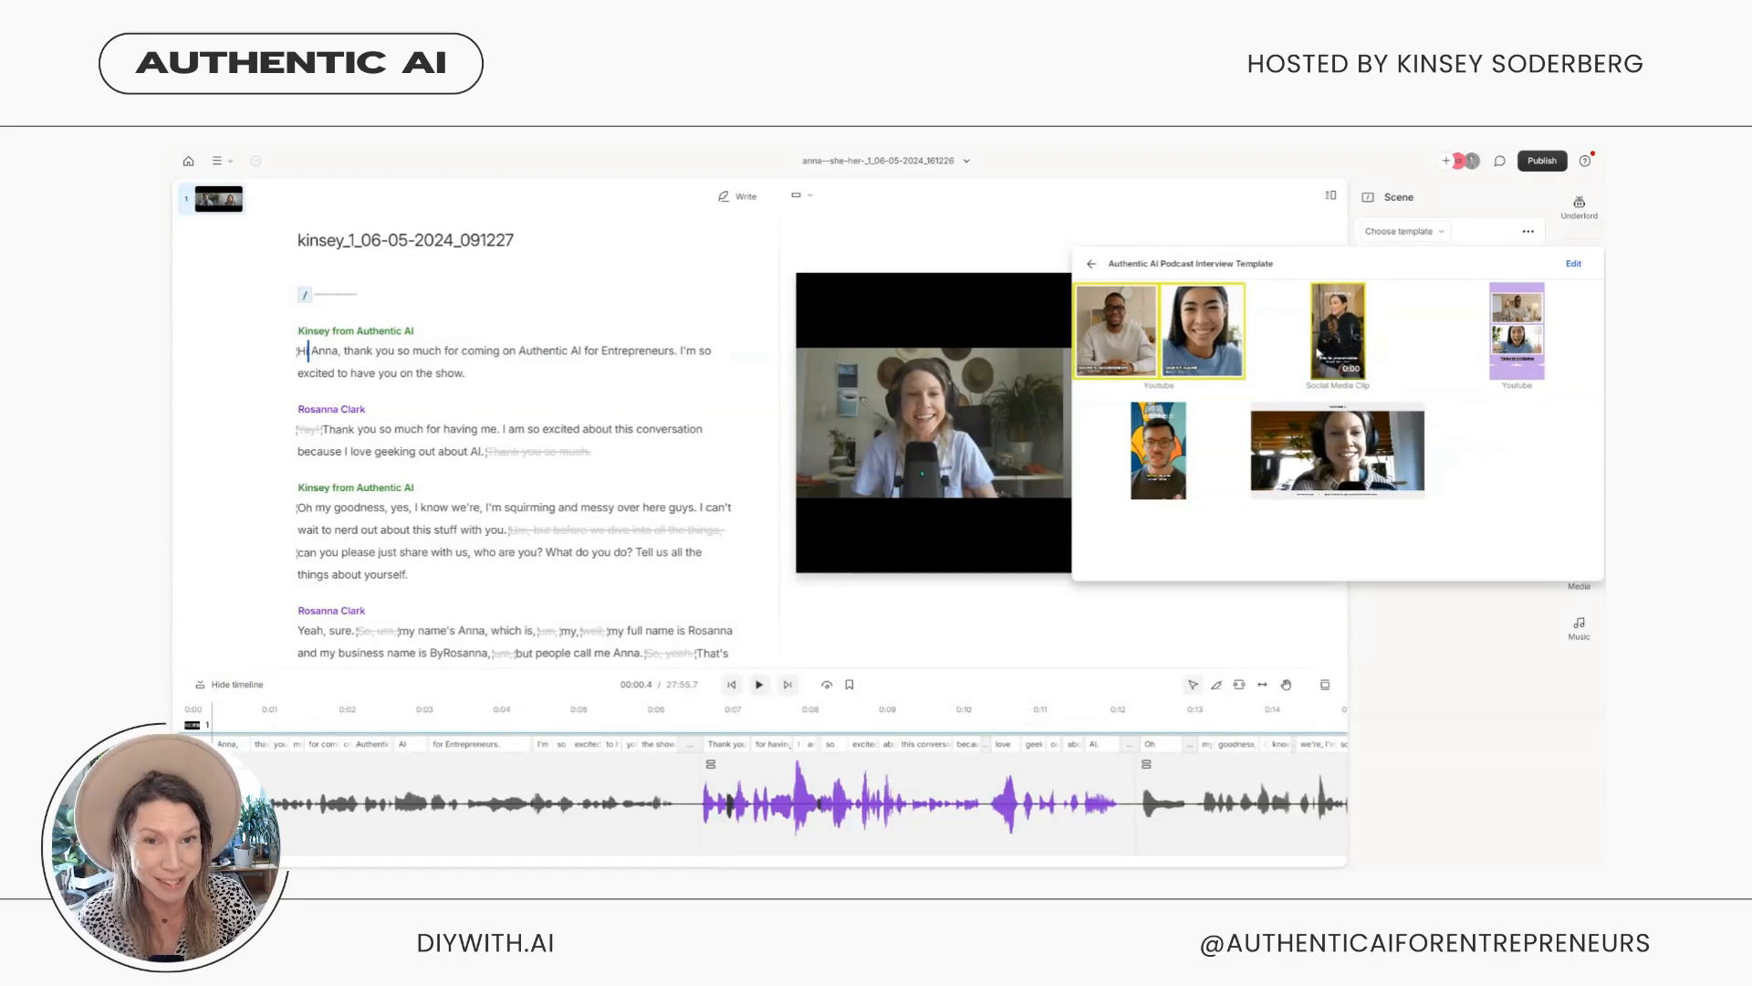
click(1184, 352)
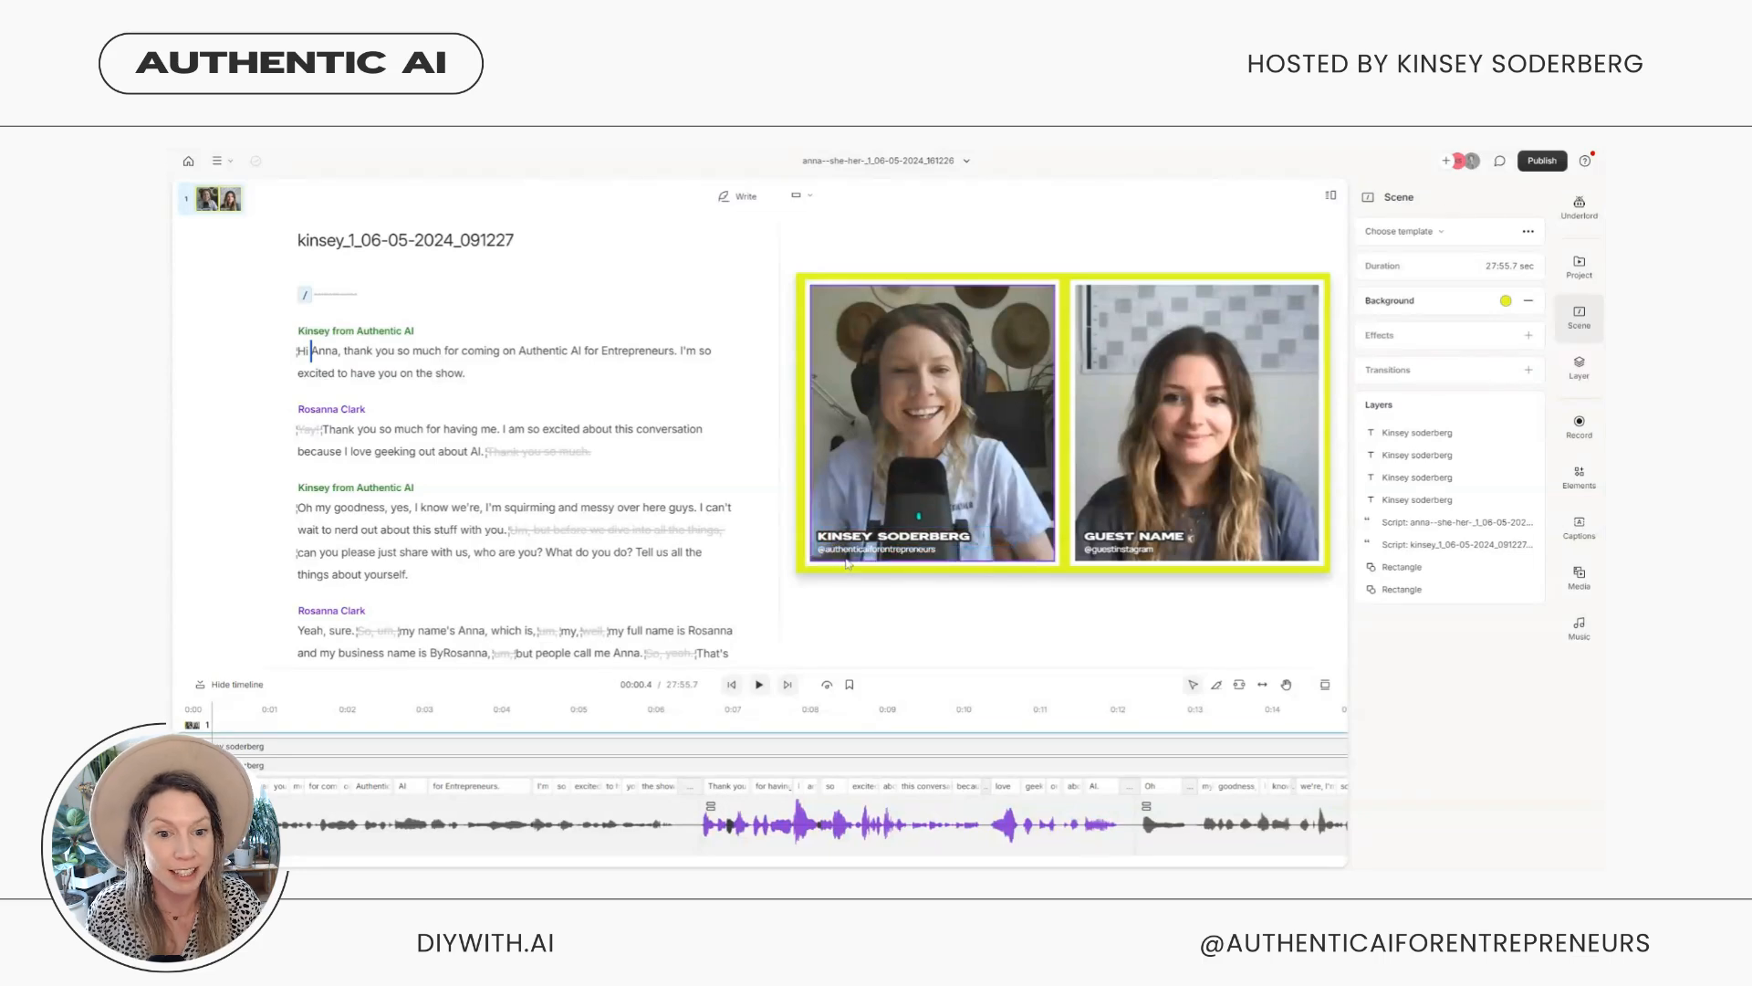
Open the "Guest Name" placeholder on the scene for text editing and leave it as it is
click(1190, 544)
click(1193, 547)
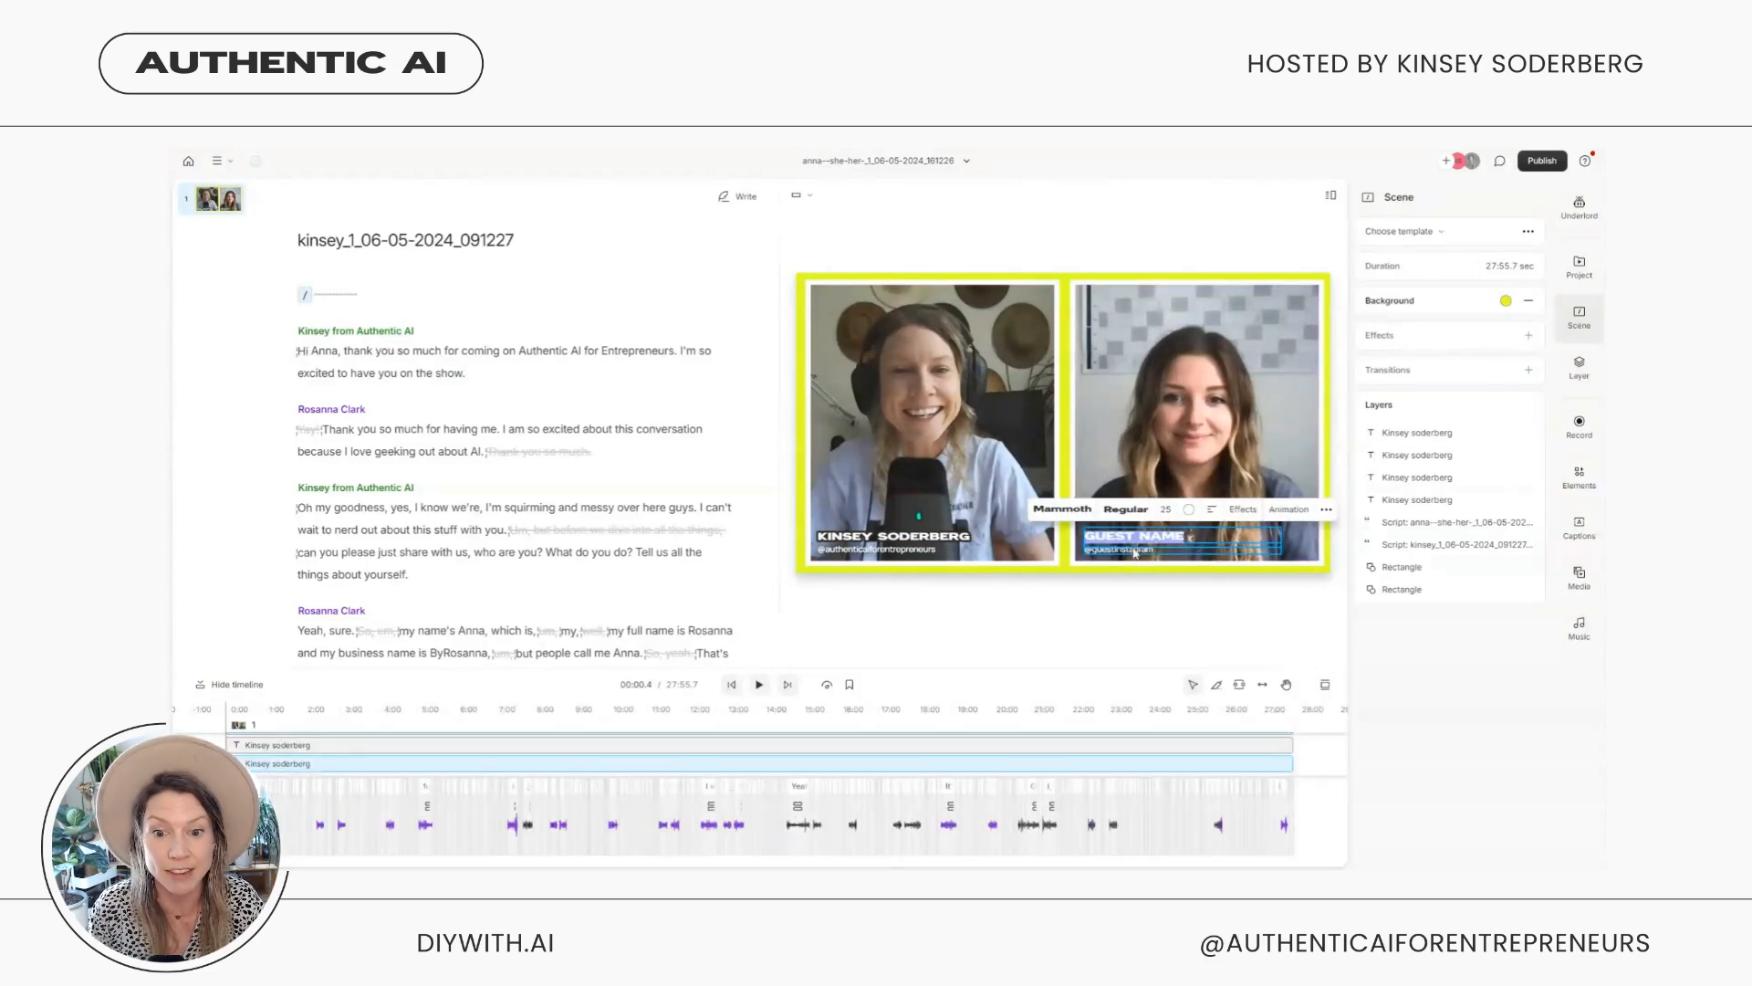
click(1113, 664)
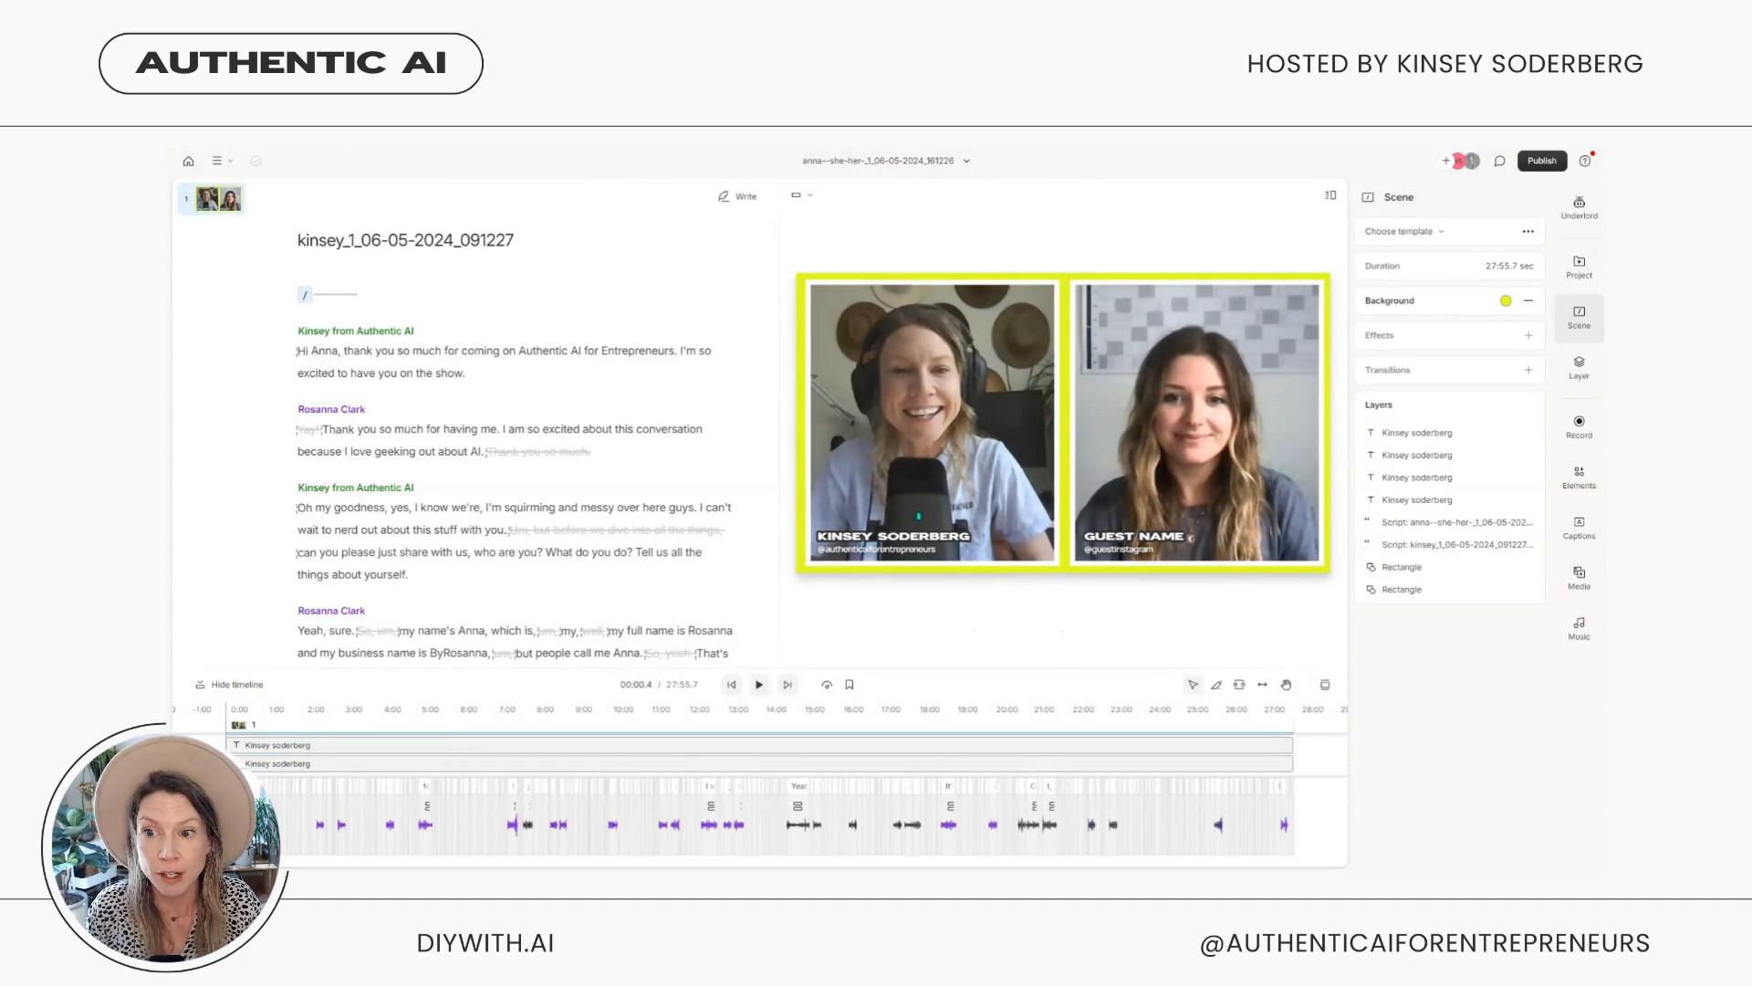
View the private templates available for saving the current scene layout, and leave without saving it
click(1528, 235)
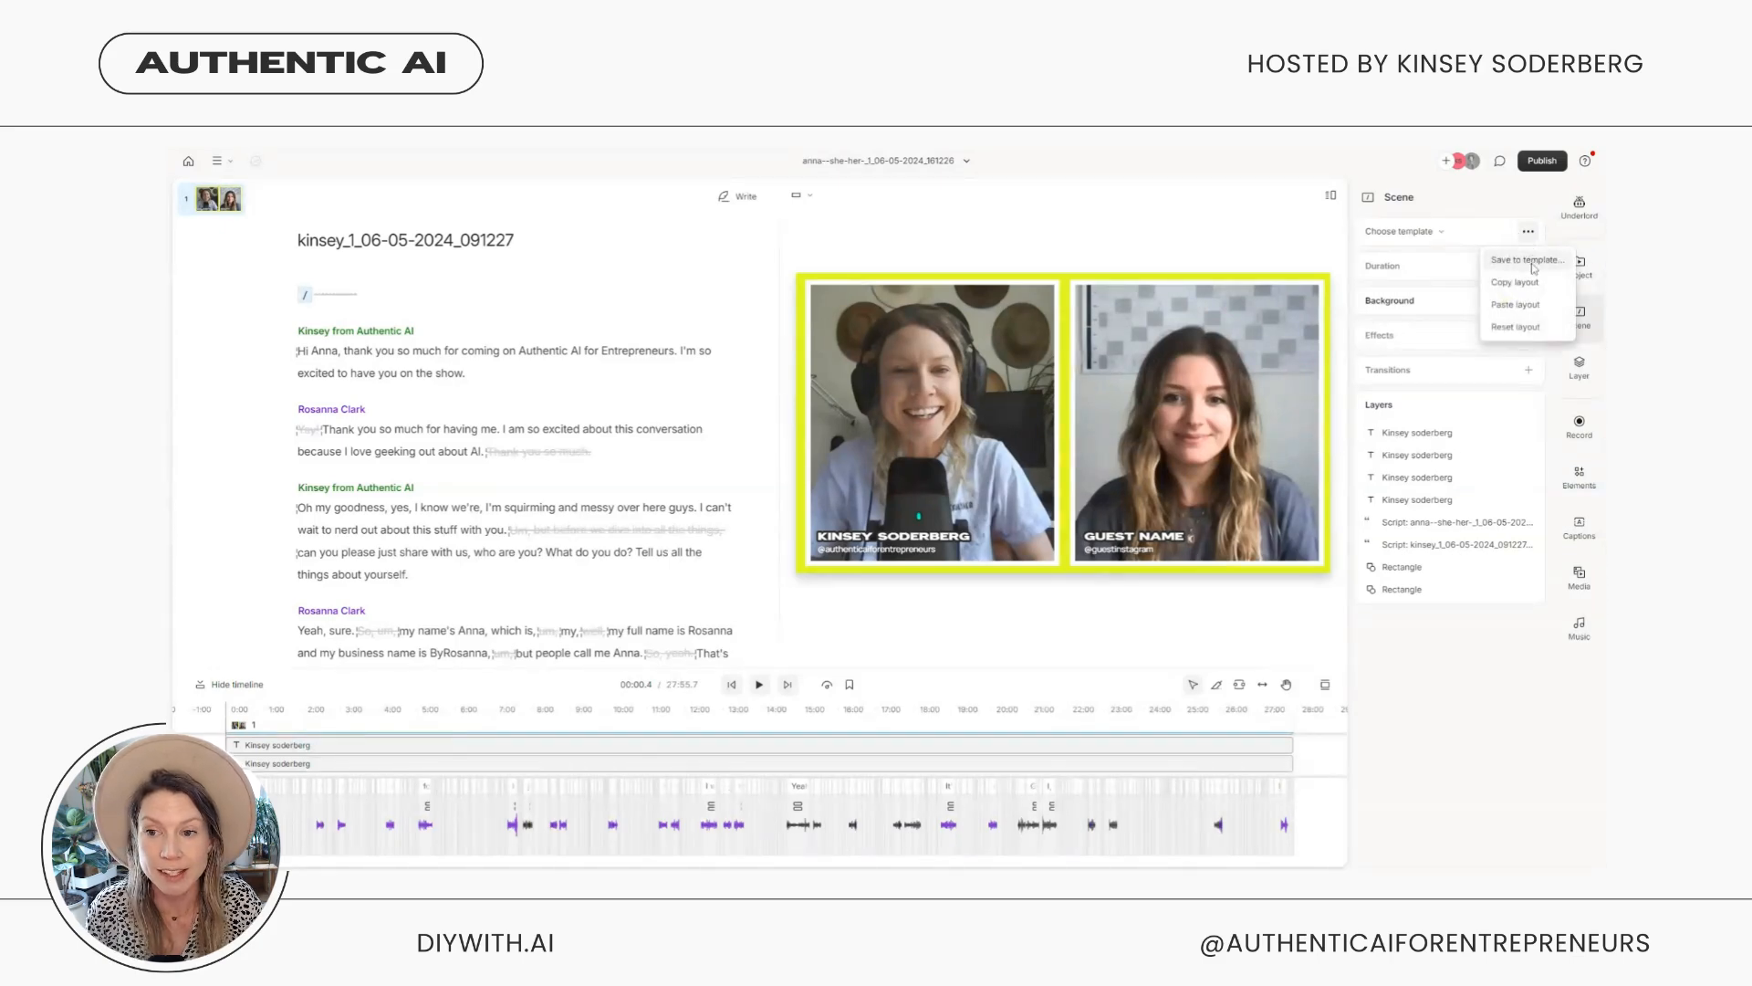
click(1518, 264)
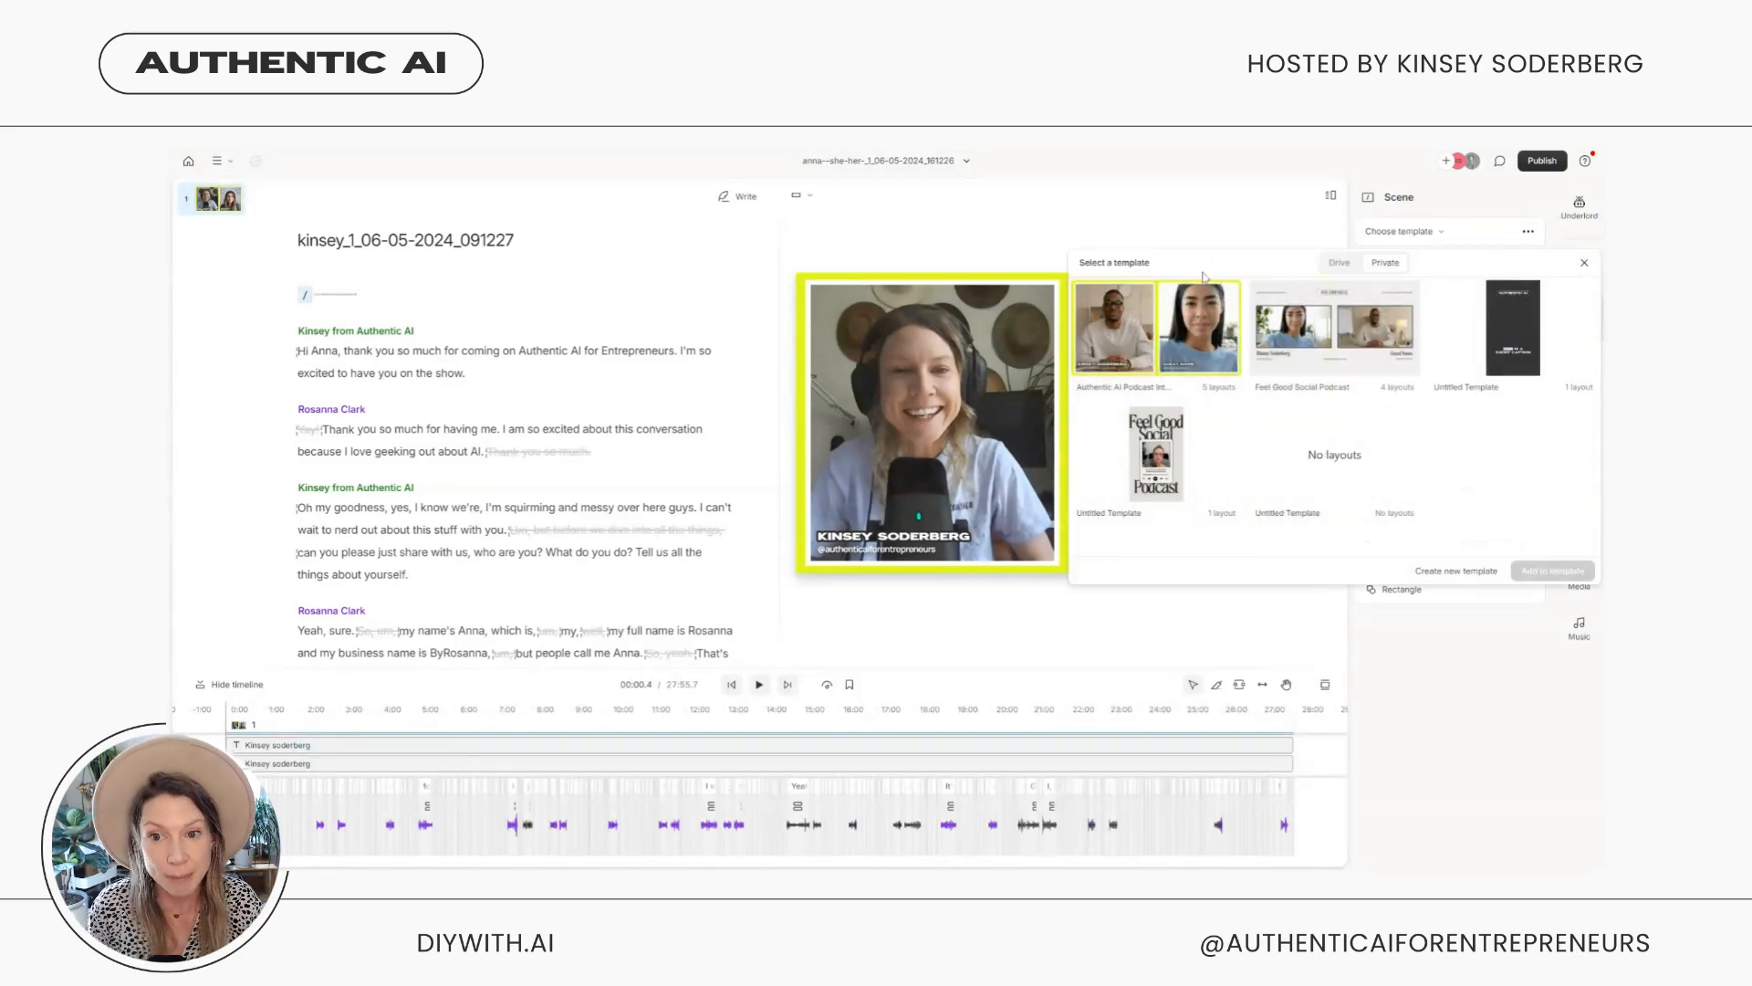
click(1313, 237)
click(1529, 232)
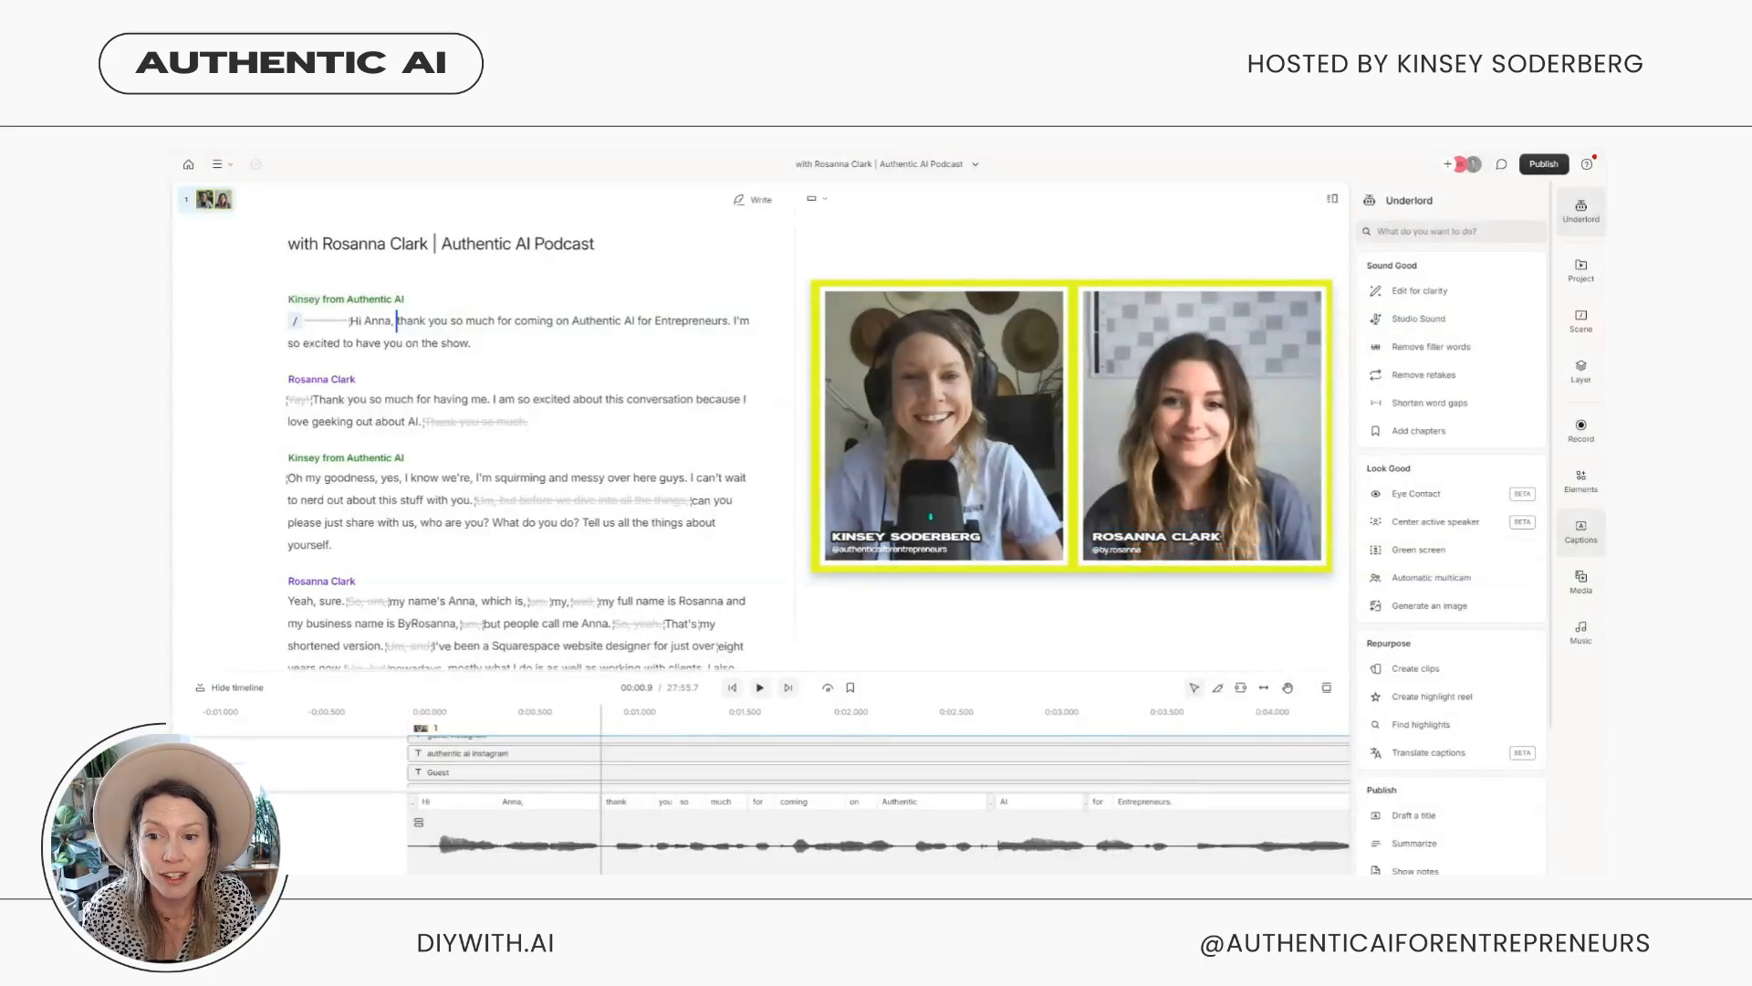
Browse the elements that can be added to the scene and the media library
click(1582, 481)
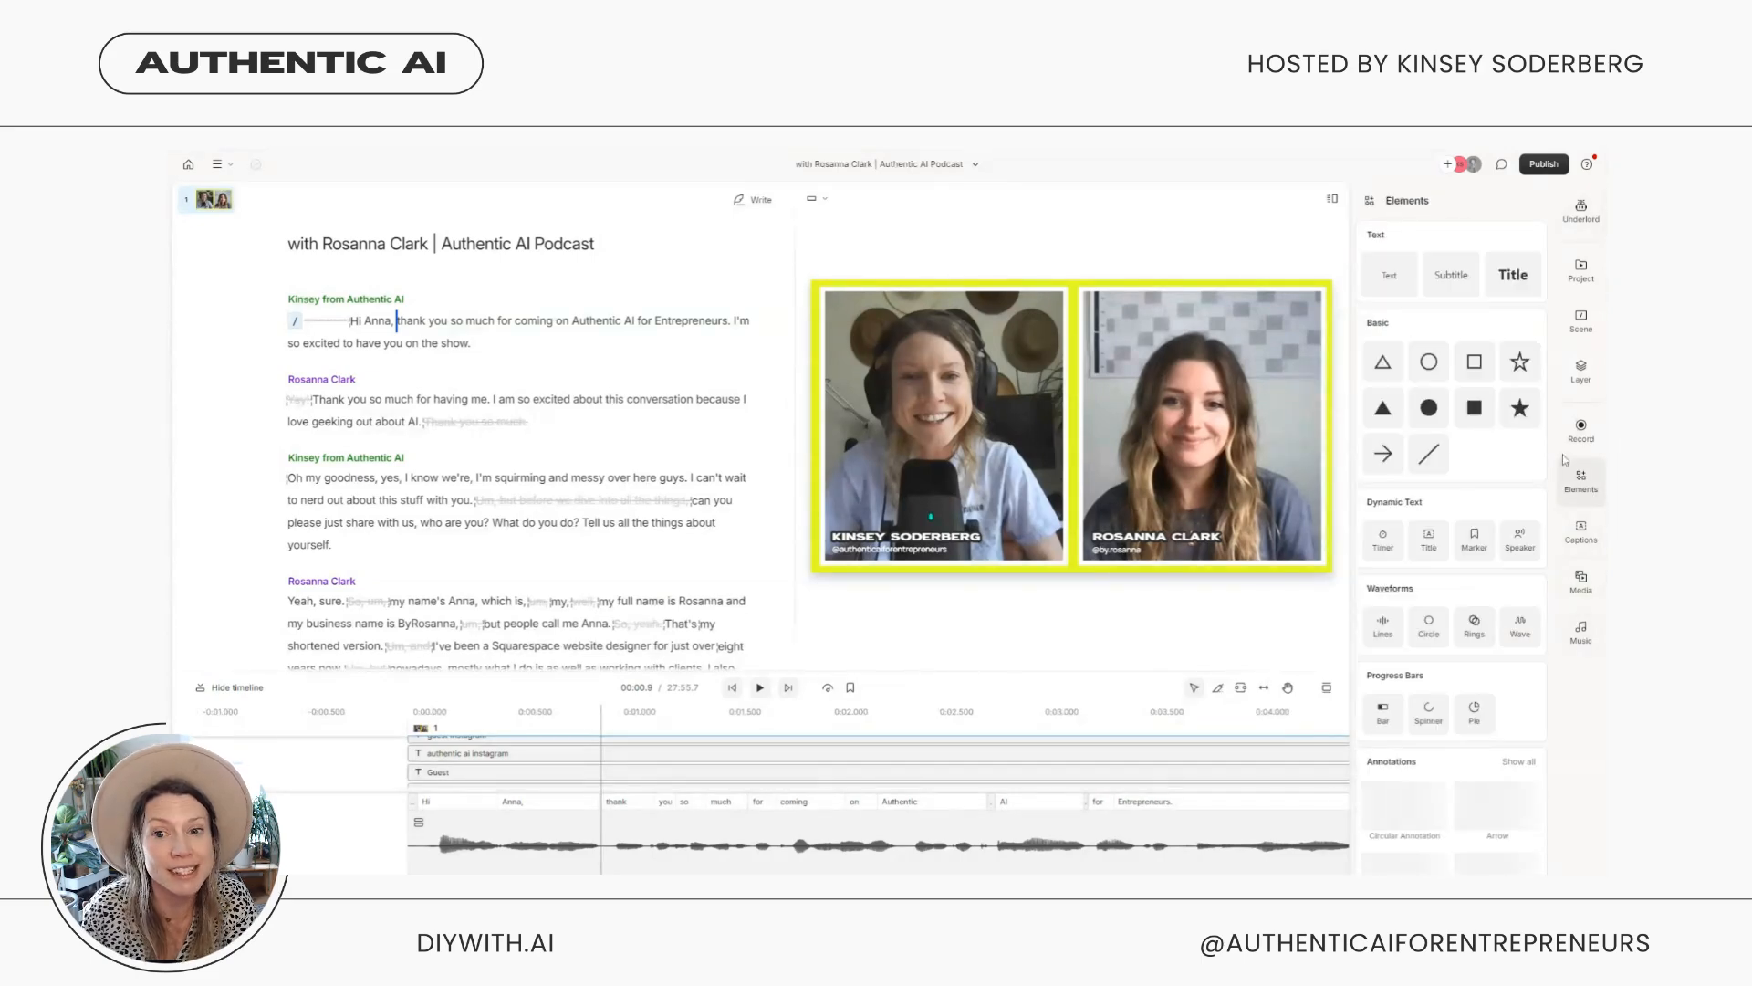
scroll(1474, 374, down, 3)
click(1582, 581)
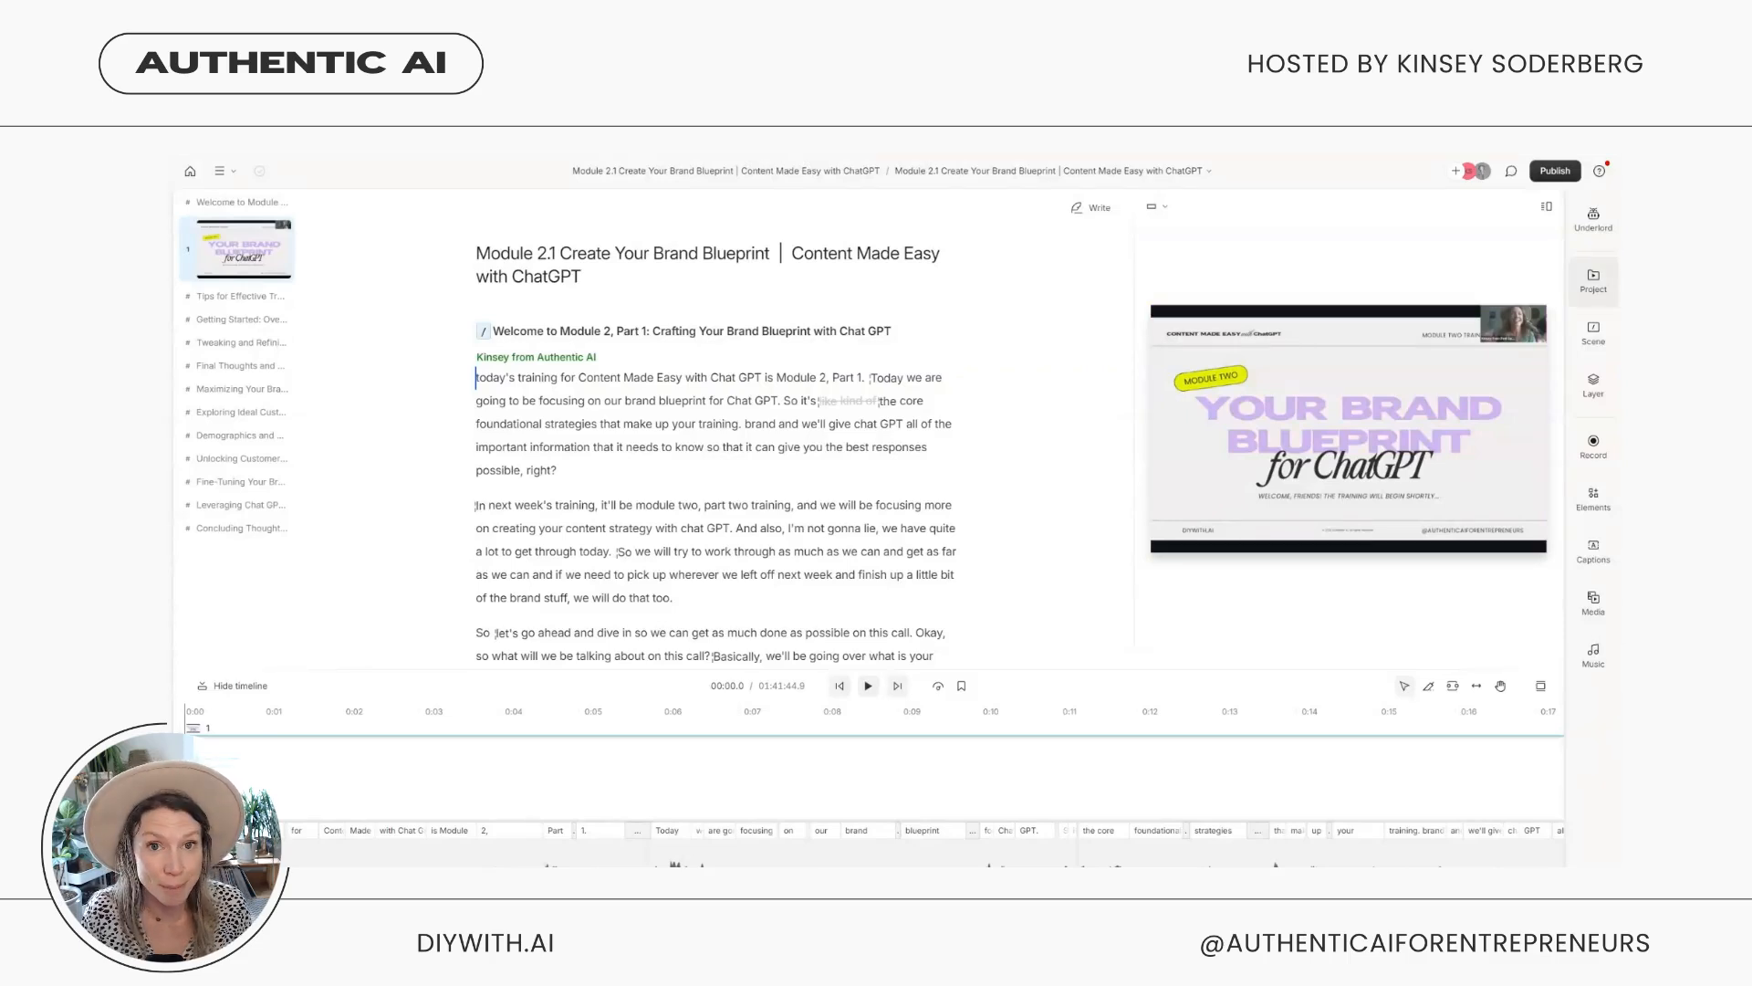
Select the opening transcript section of the Module 2.1 project, starting at "today's training", and view the compositions it can be duplicated to
click(1593, 219)
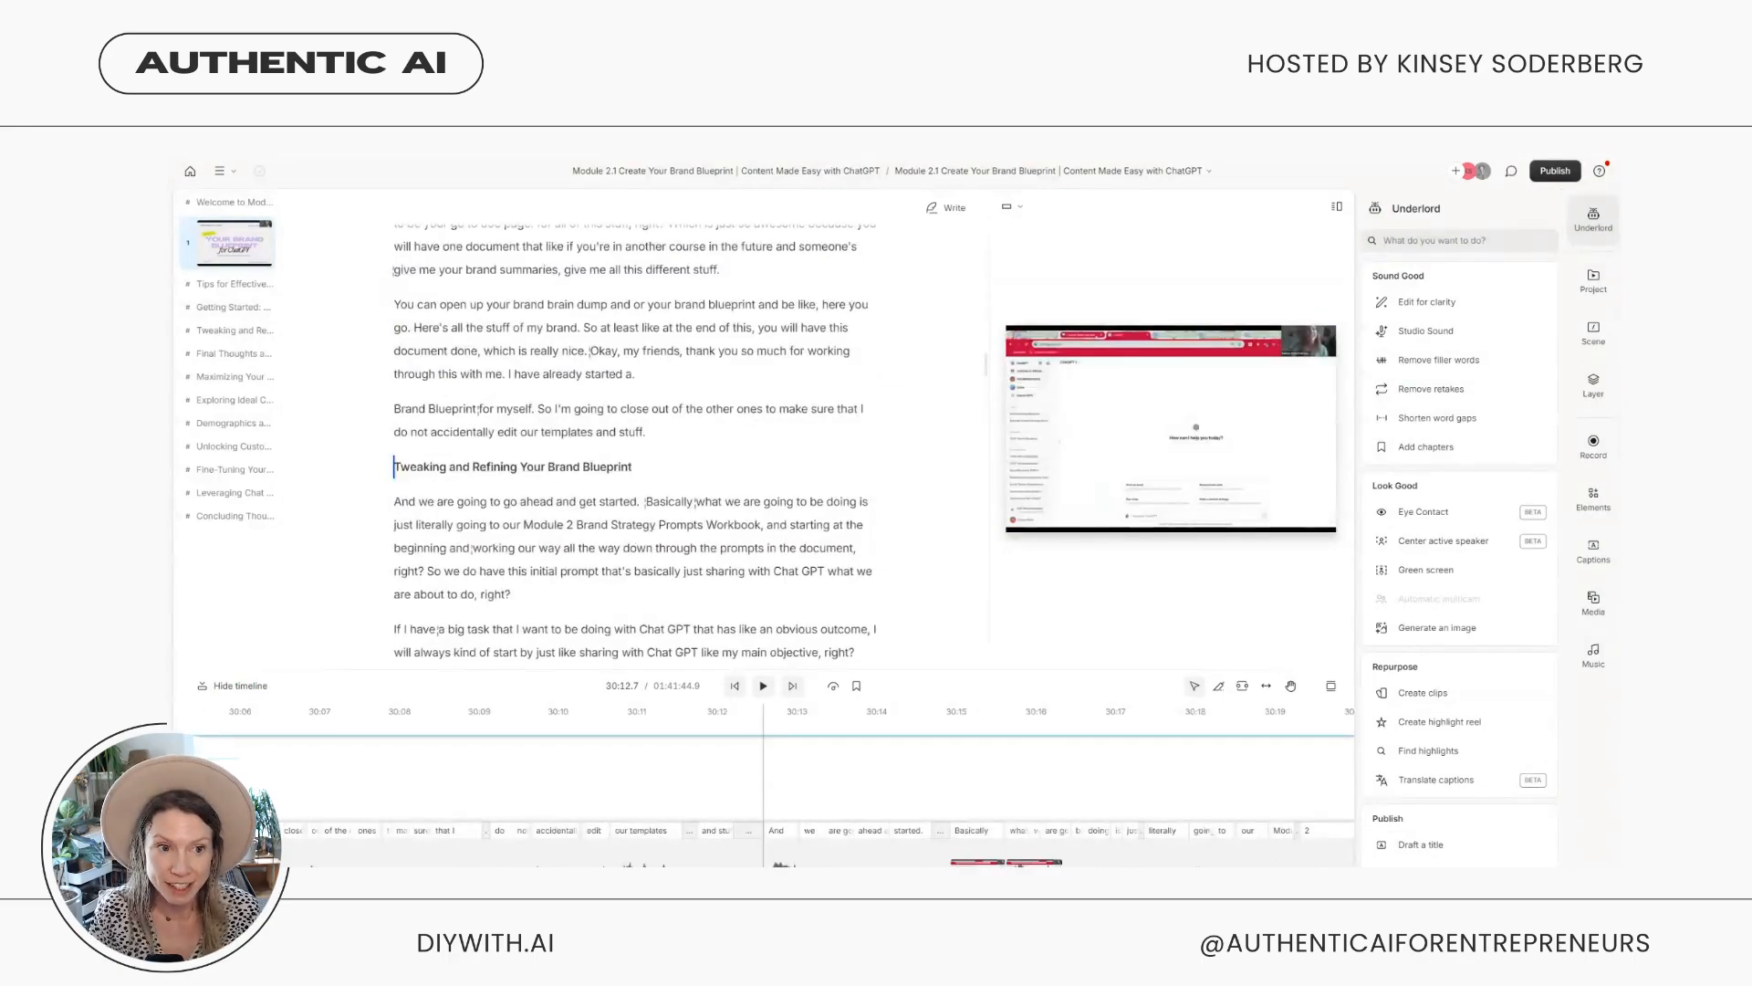
scroll(634, 443, up, 20)
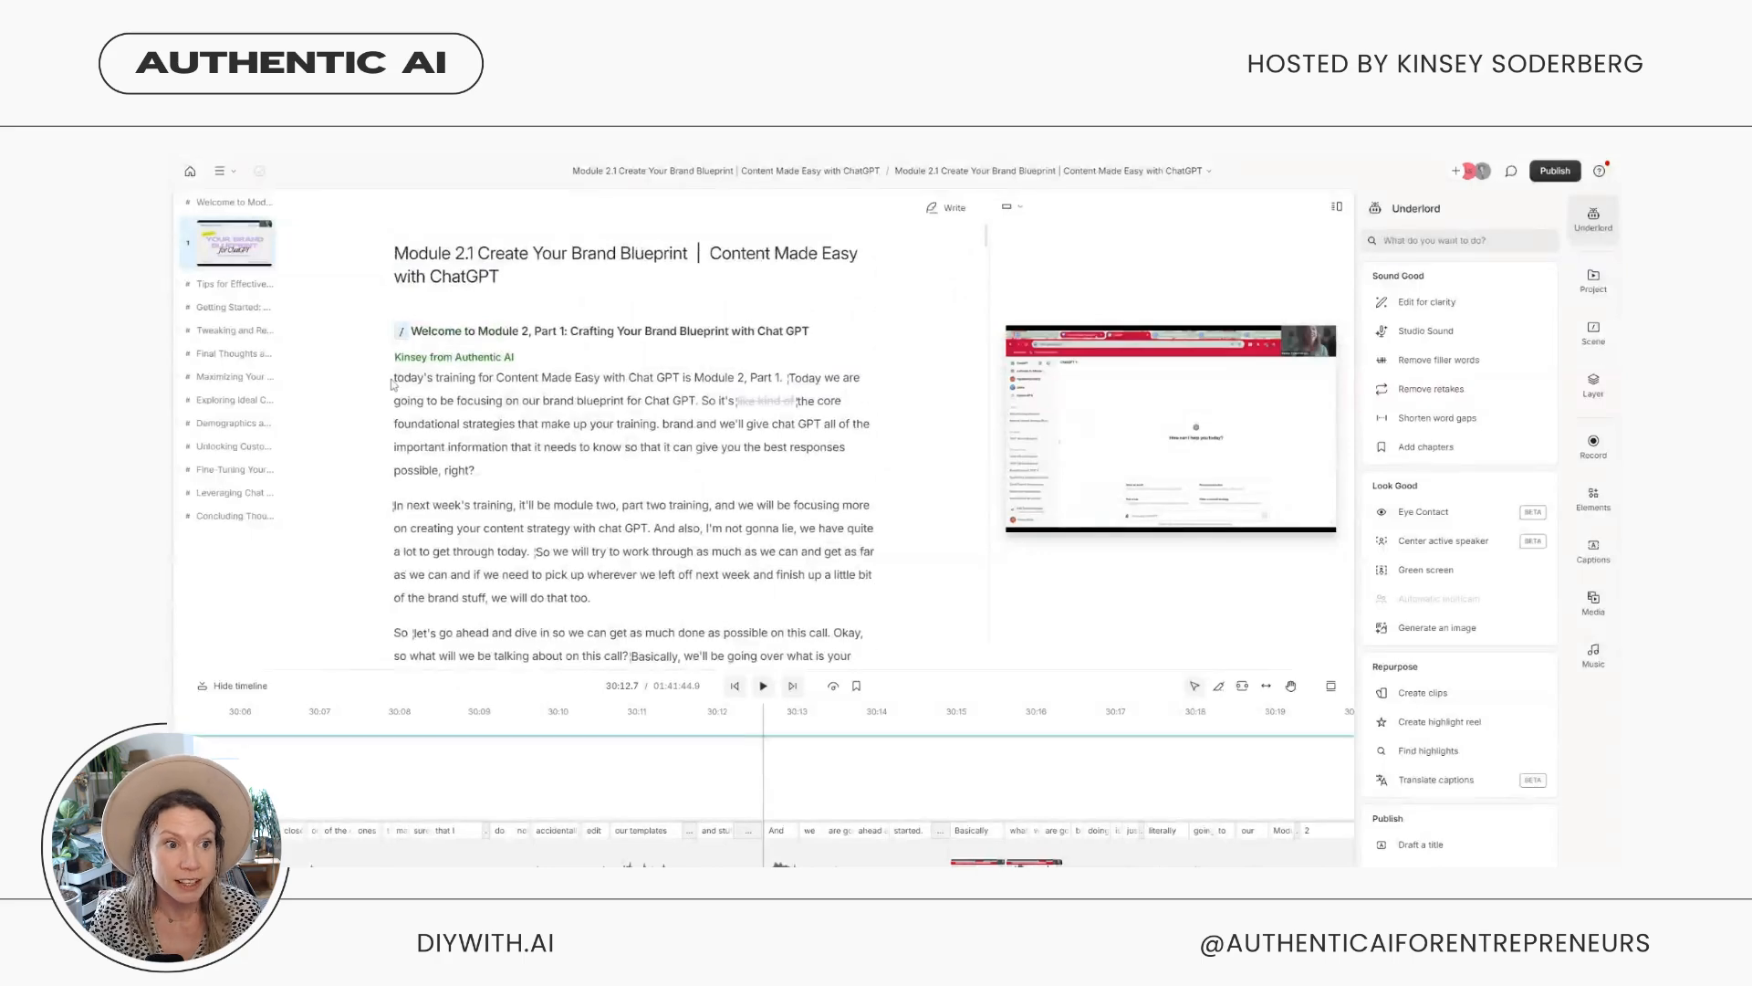
drag(395, 377, 860, 641)
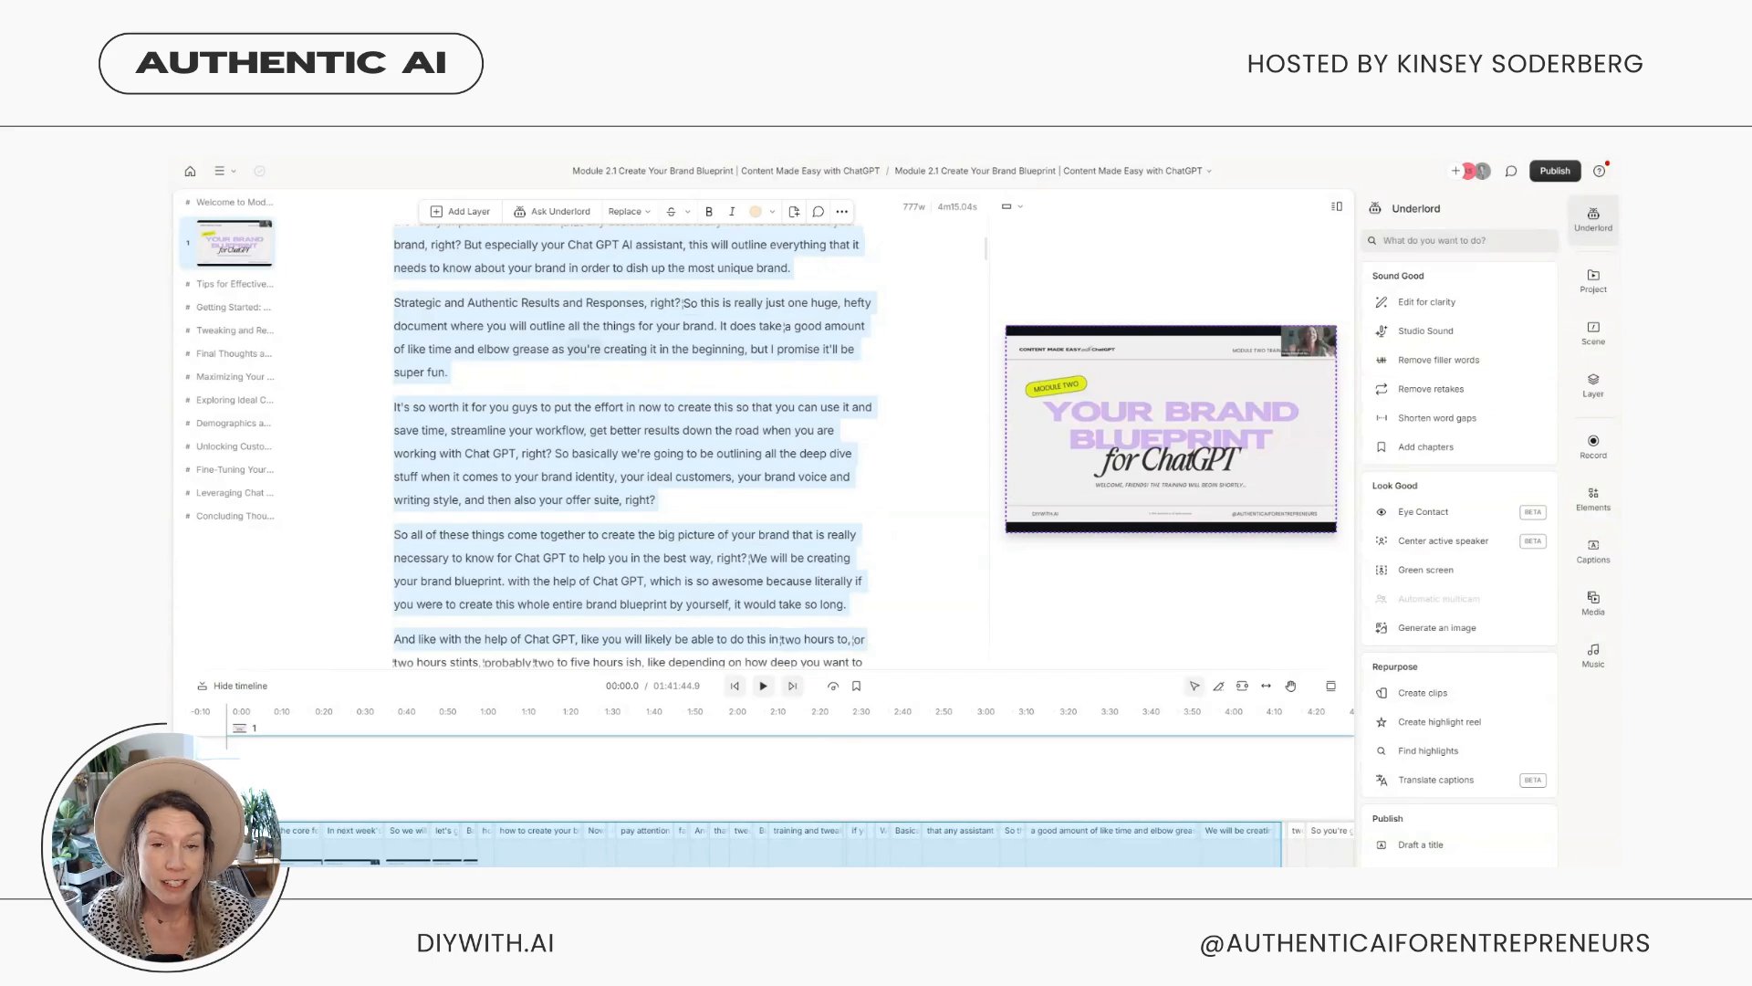
right_click(728, 456)
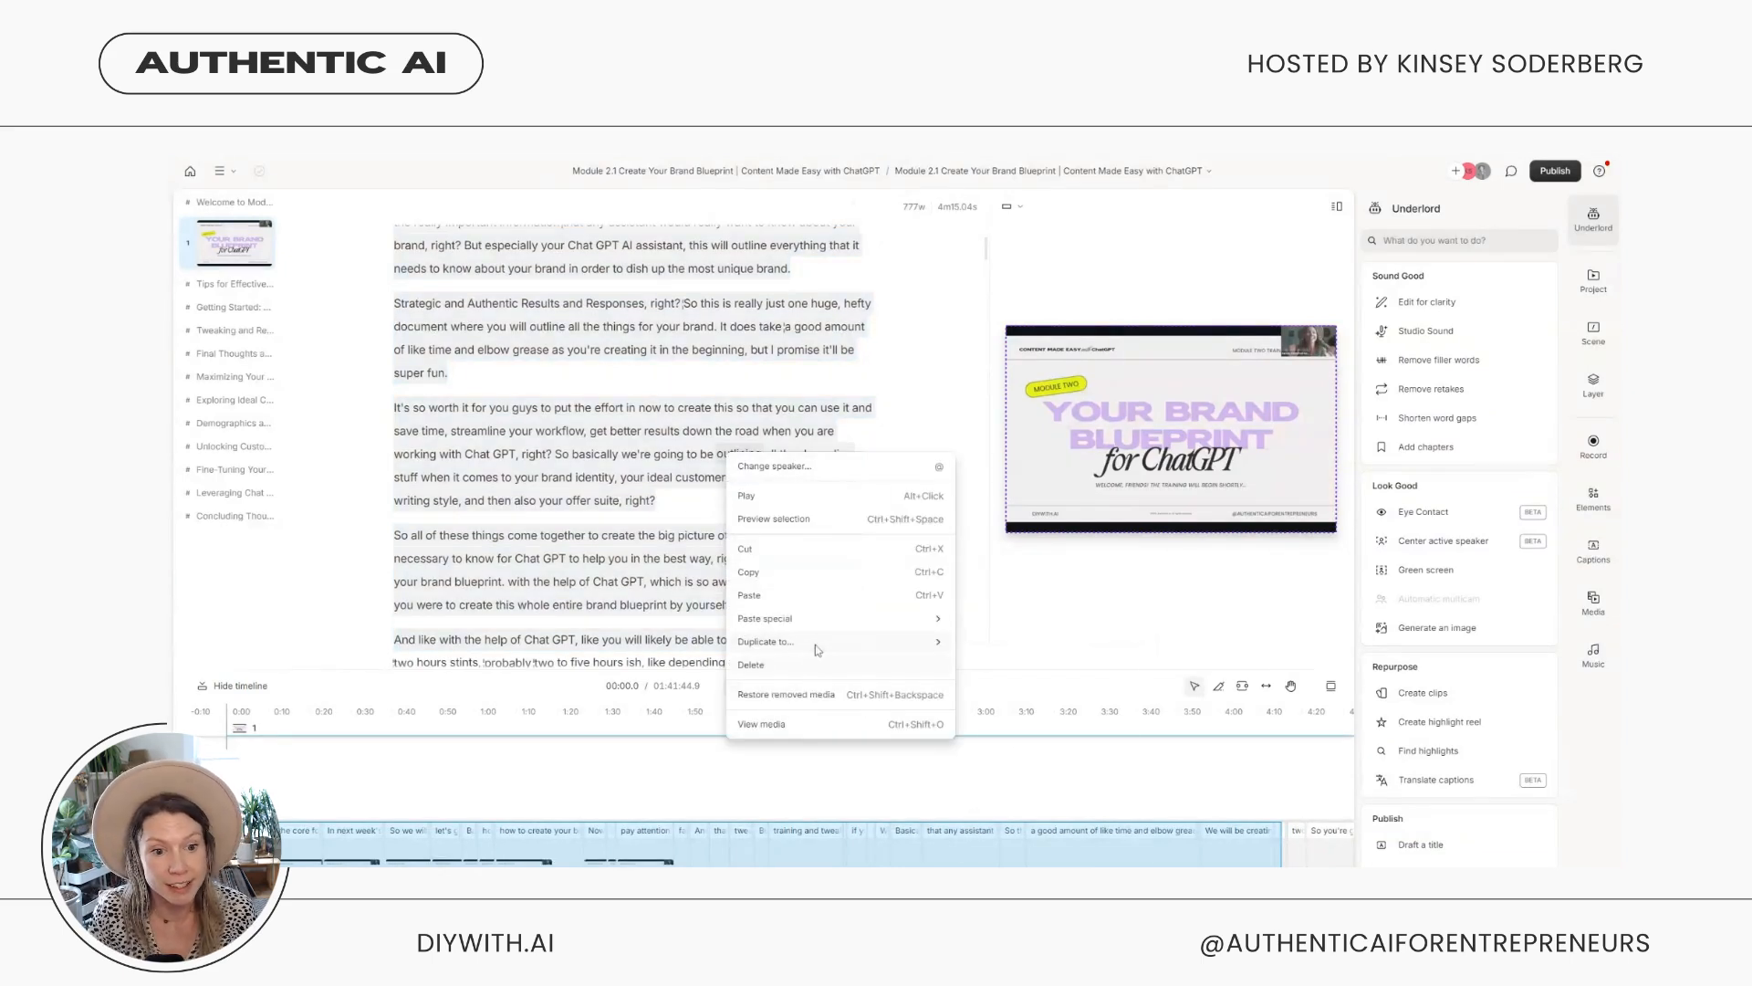
mouse_move(817, 650)
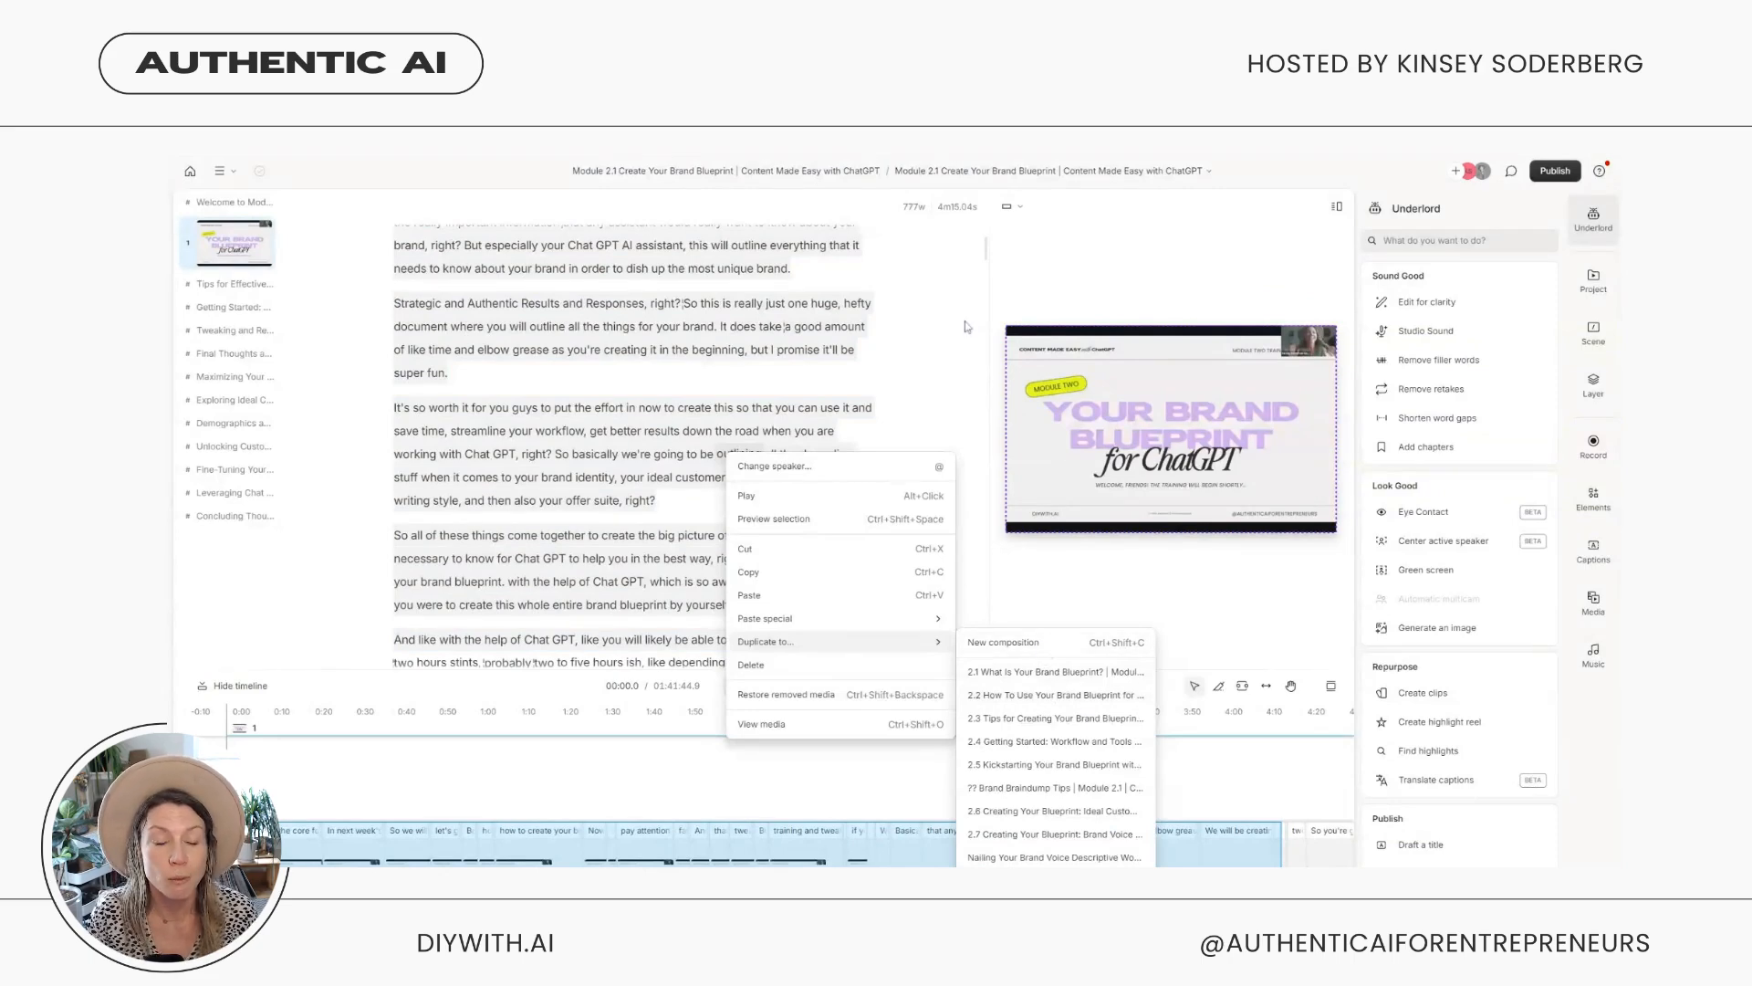
key(Escape)
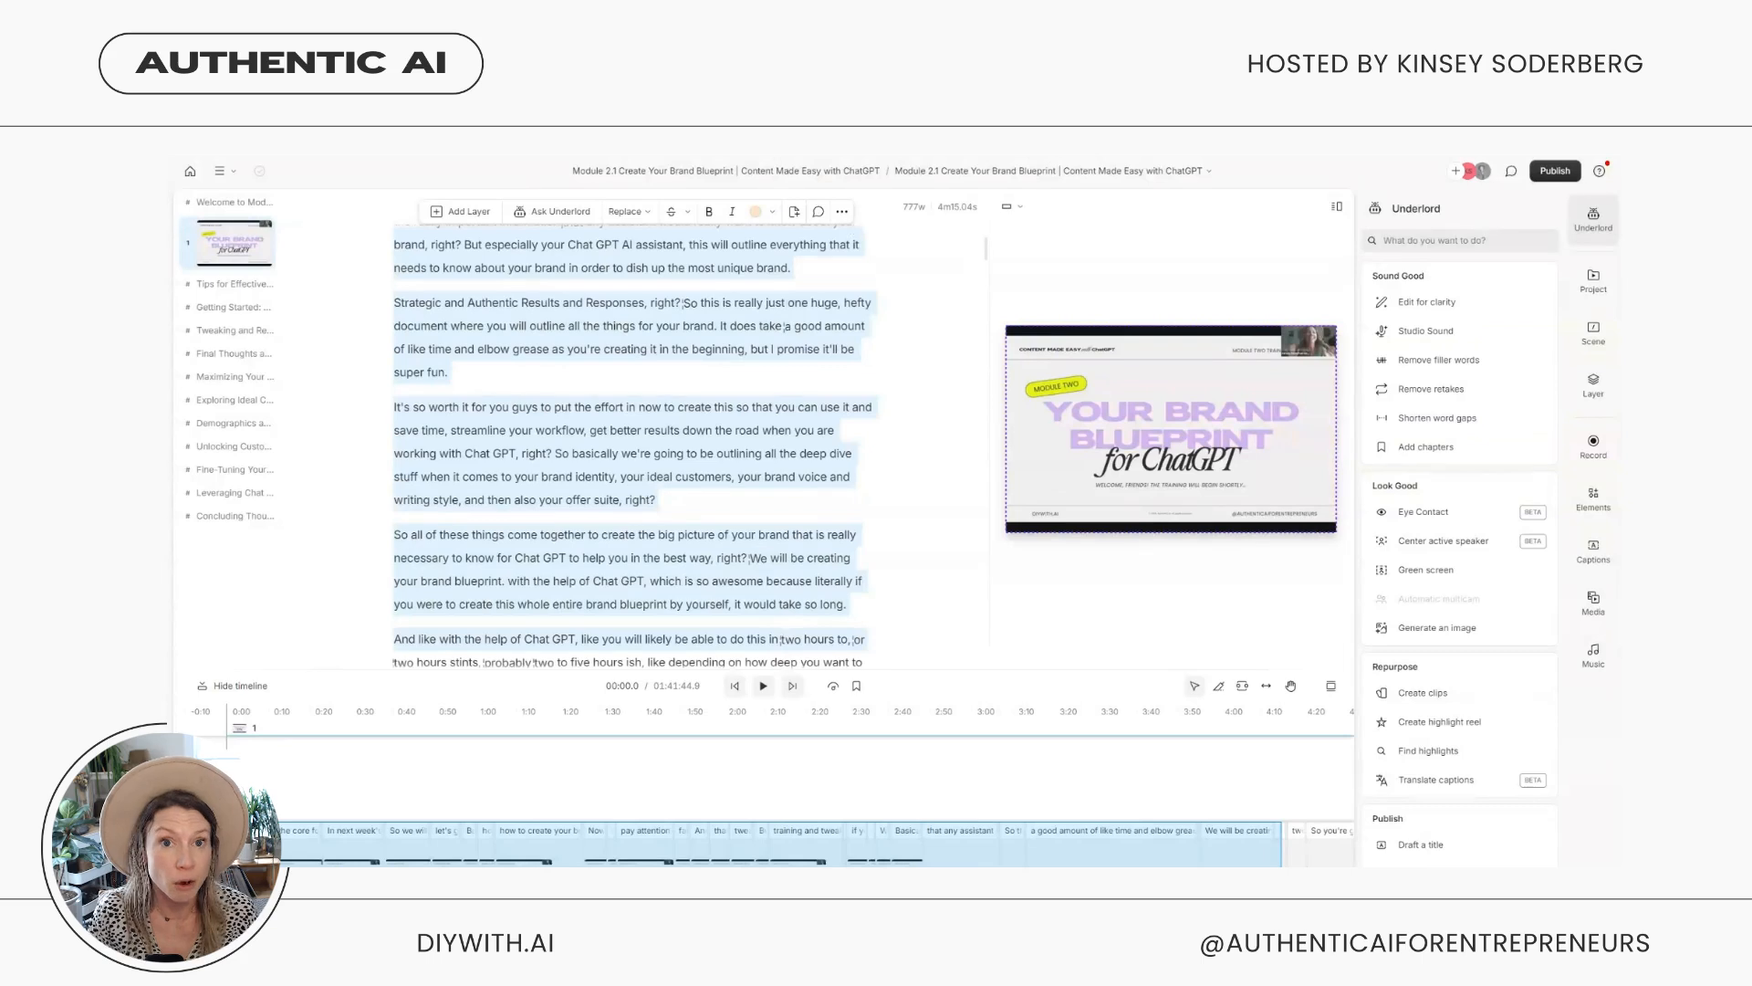
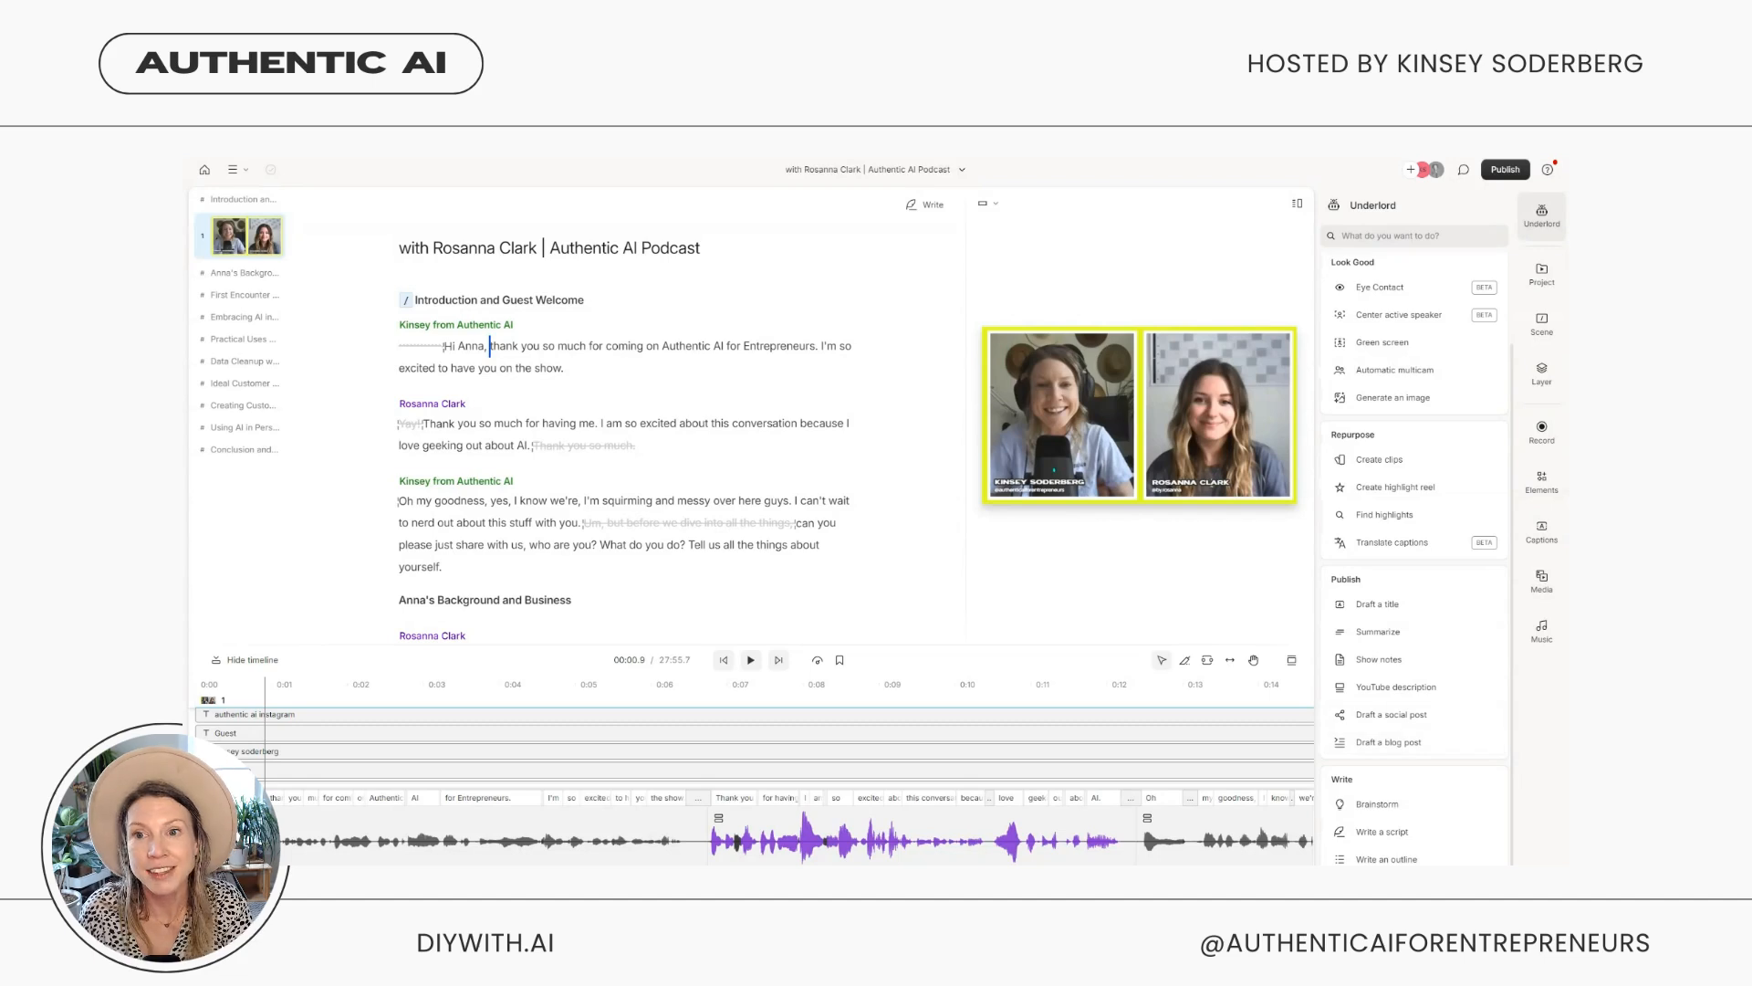
Look through the Underlord AI actions for editing, repurposing and publishing the podcast episode
click(1505, 171)
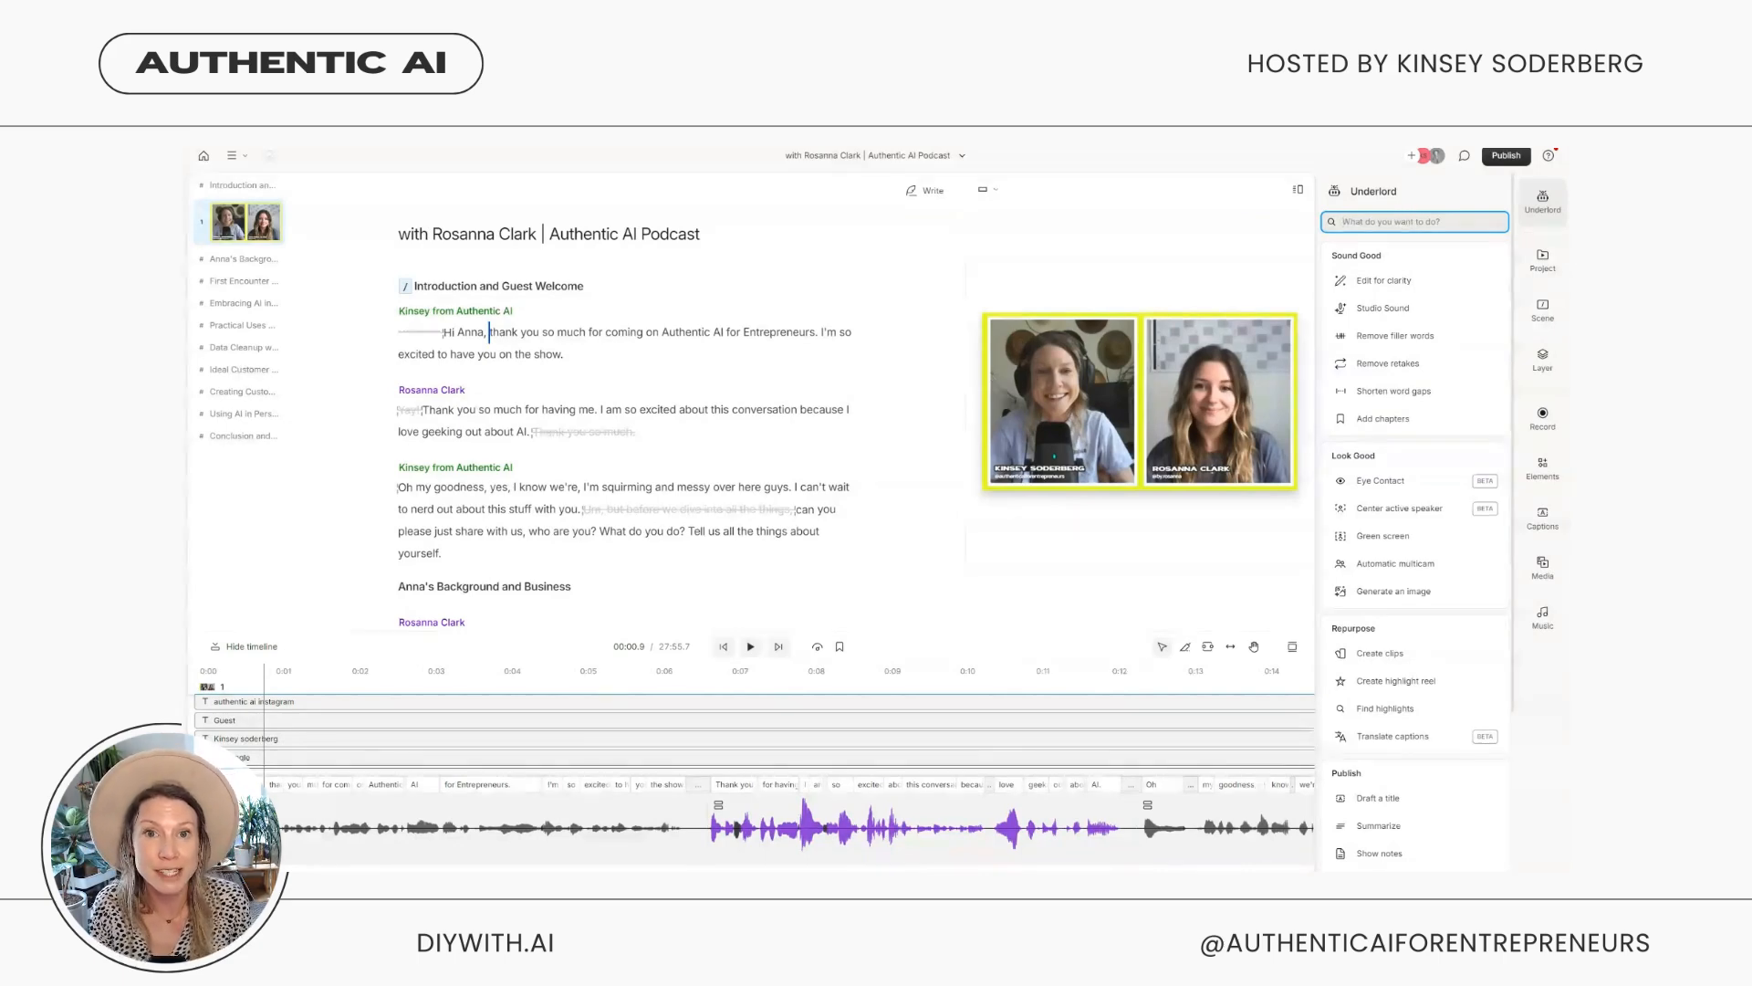
scroll(1423, 411, down, 3)
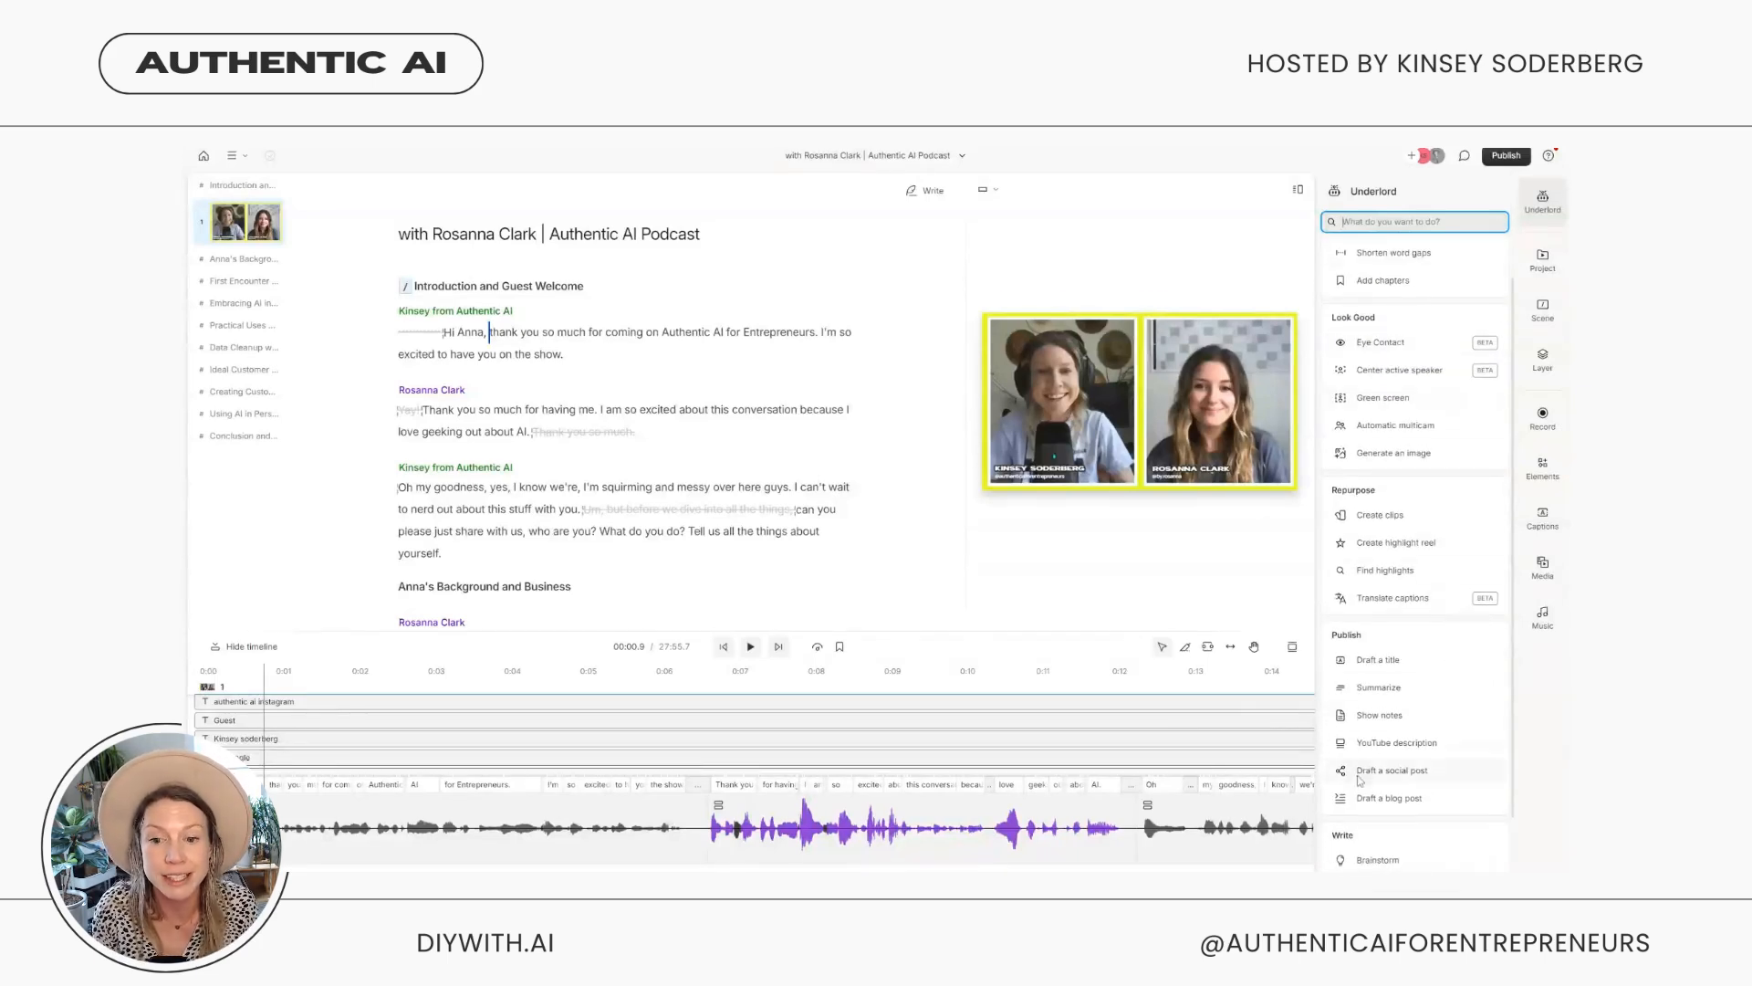
scroll(1361, 601, up, 3)
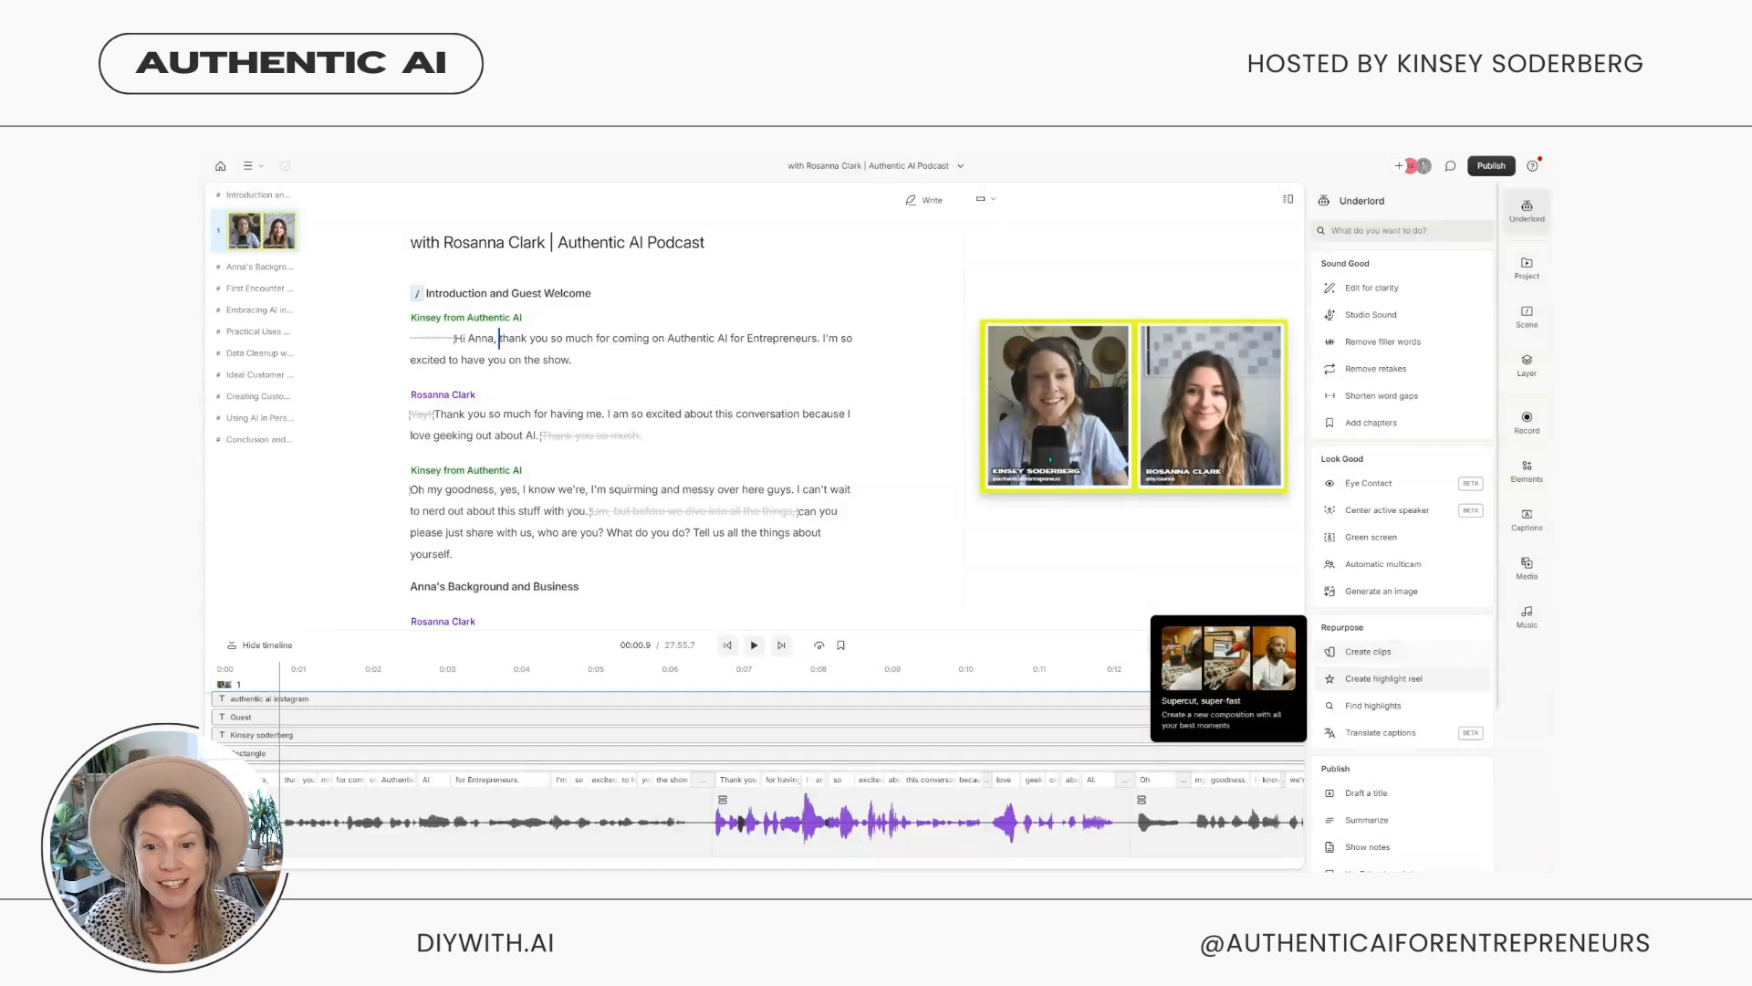
Set up Create clips with the vertical purple Youtube layout from the private Authentic AI Podcast Interview Template
click(1378, 653)
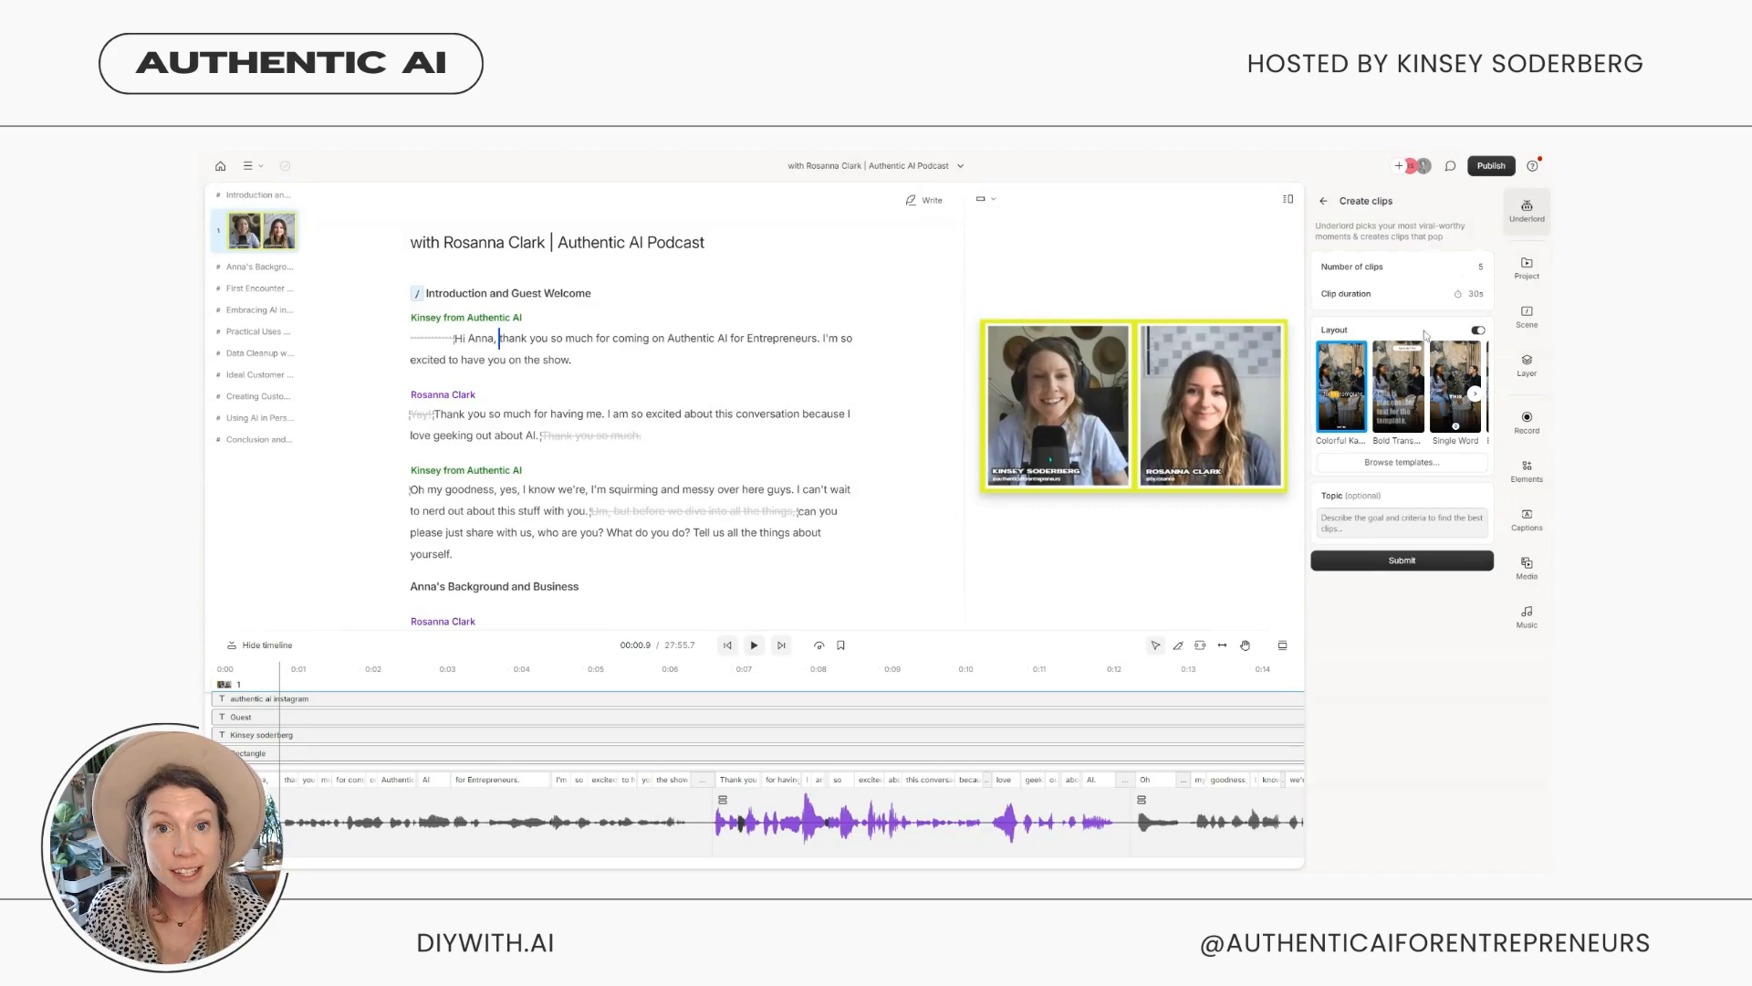
click(1390, 467)
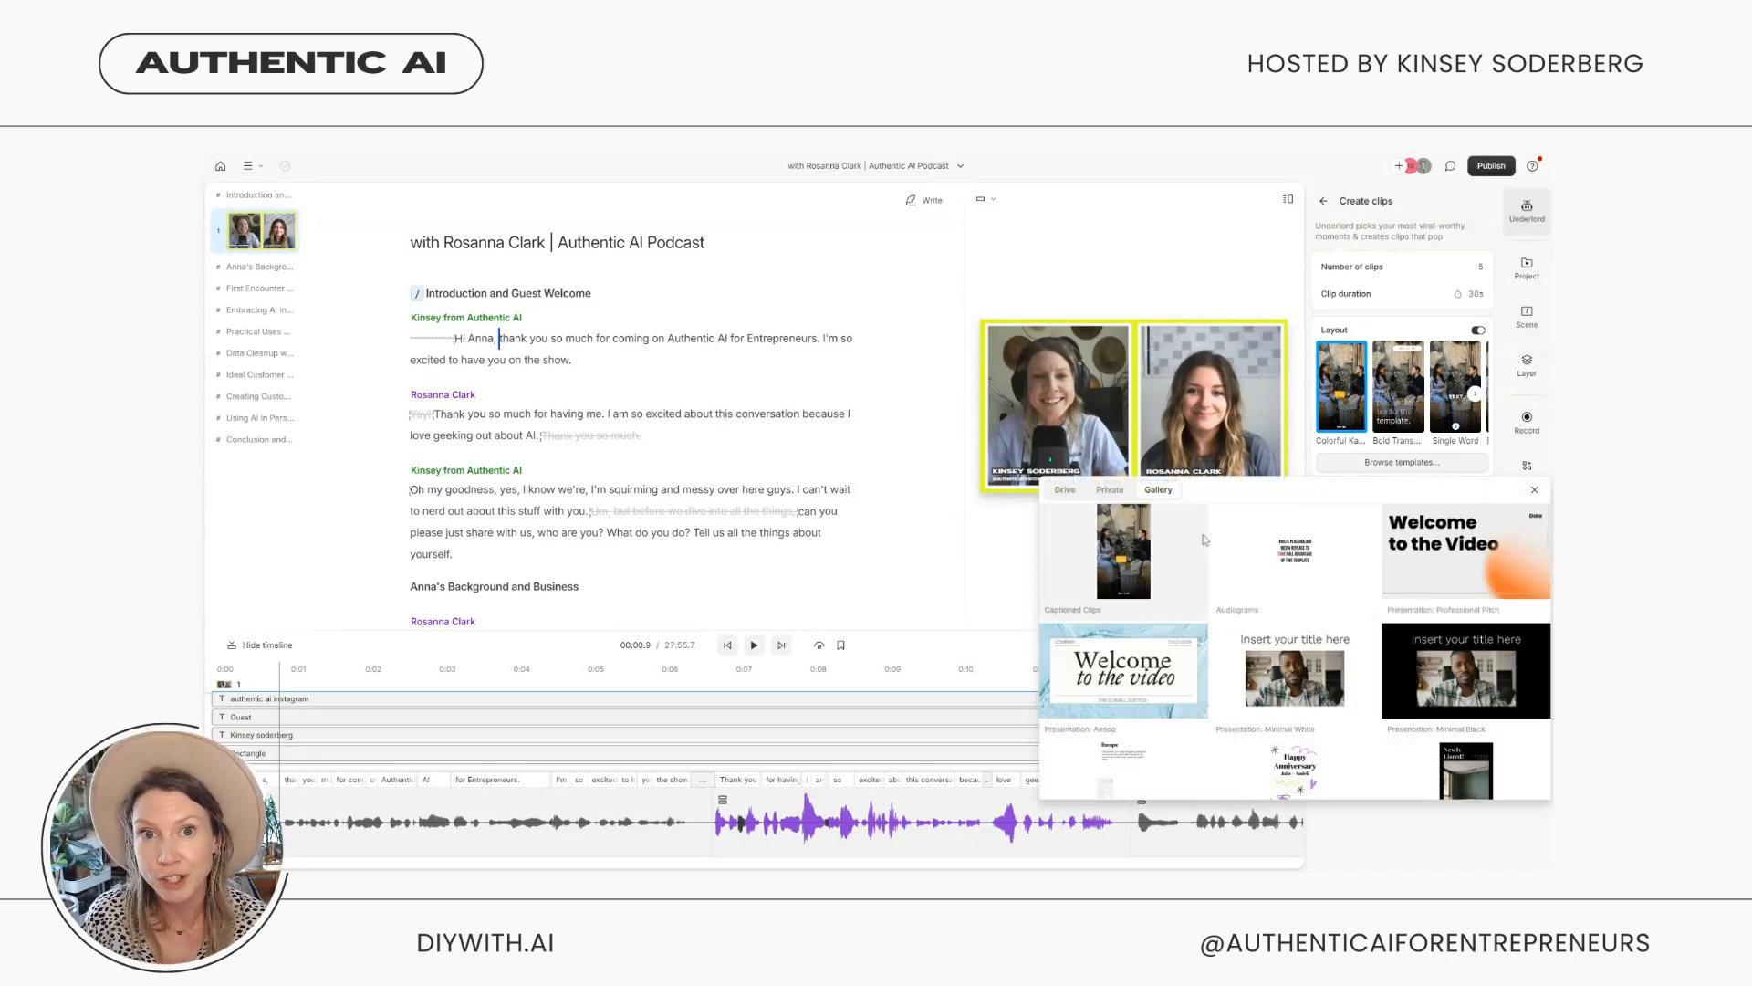
click(1110, 489)
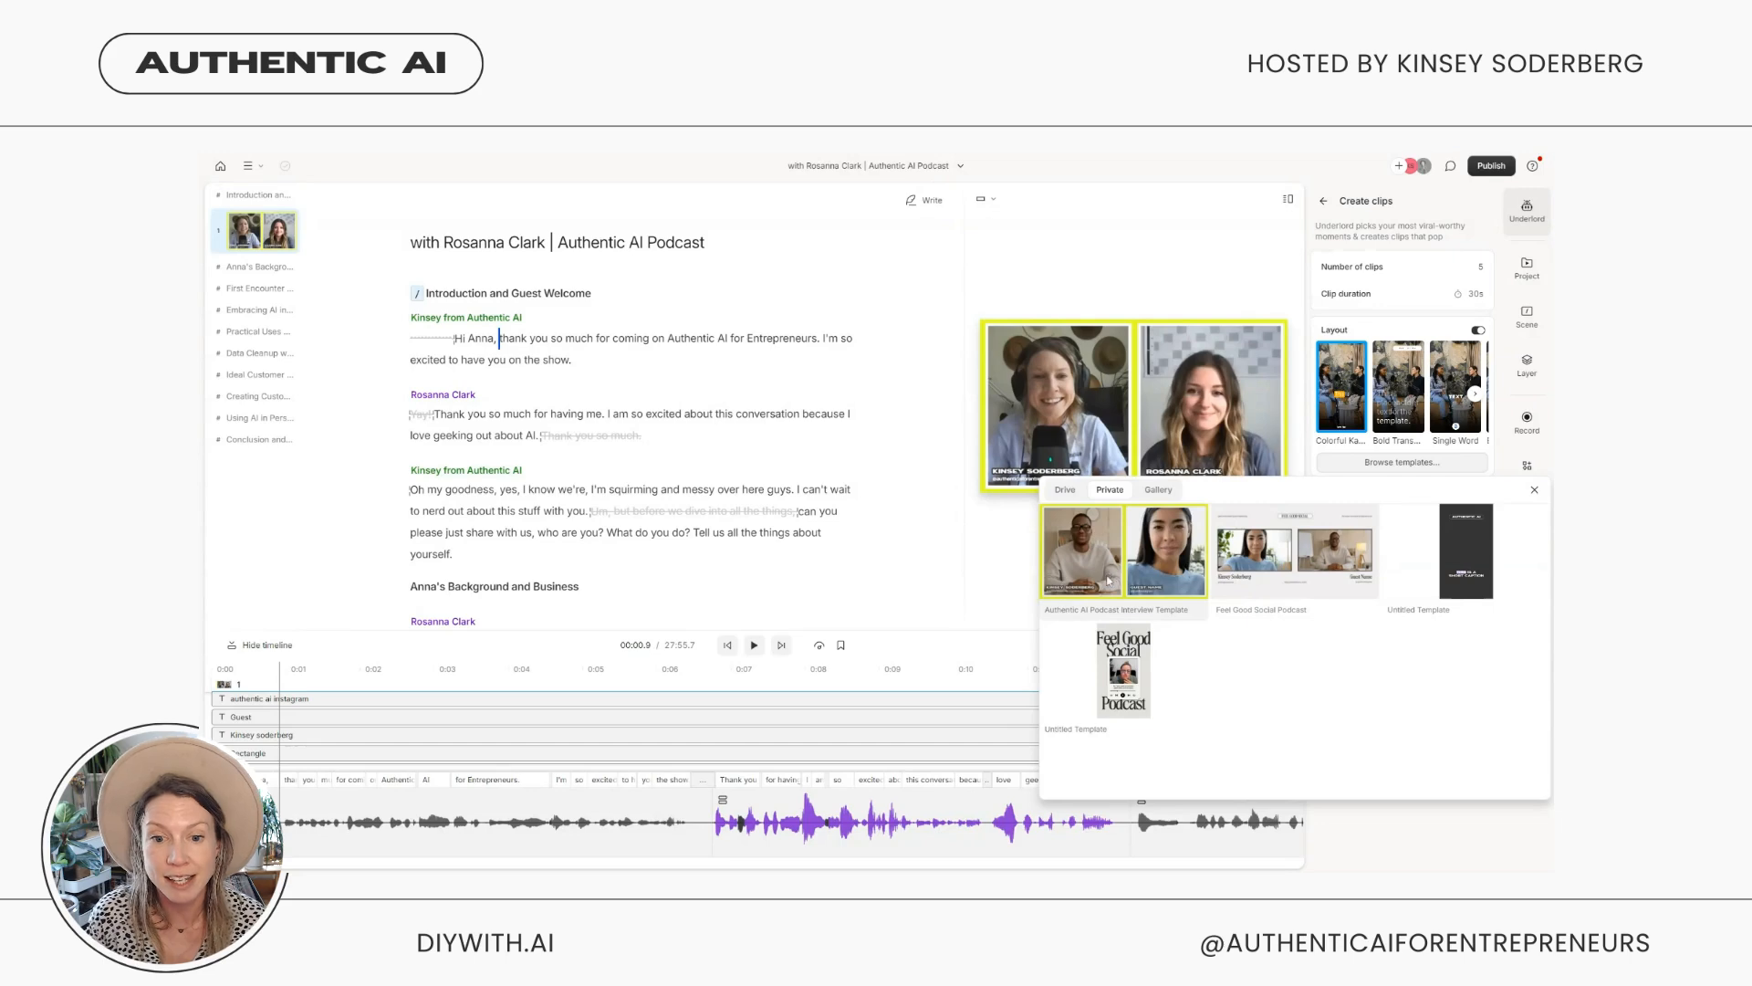
click(1123, 552)
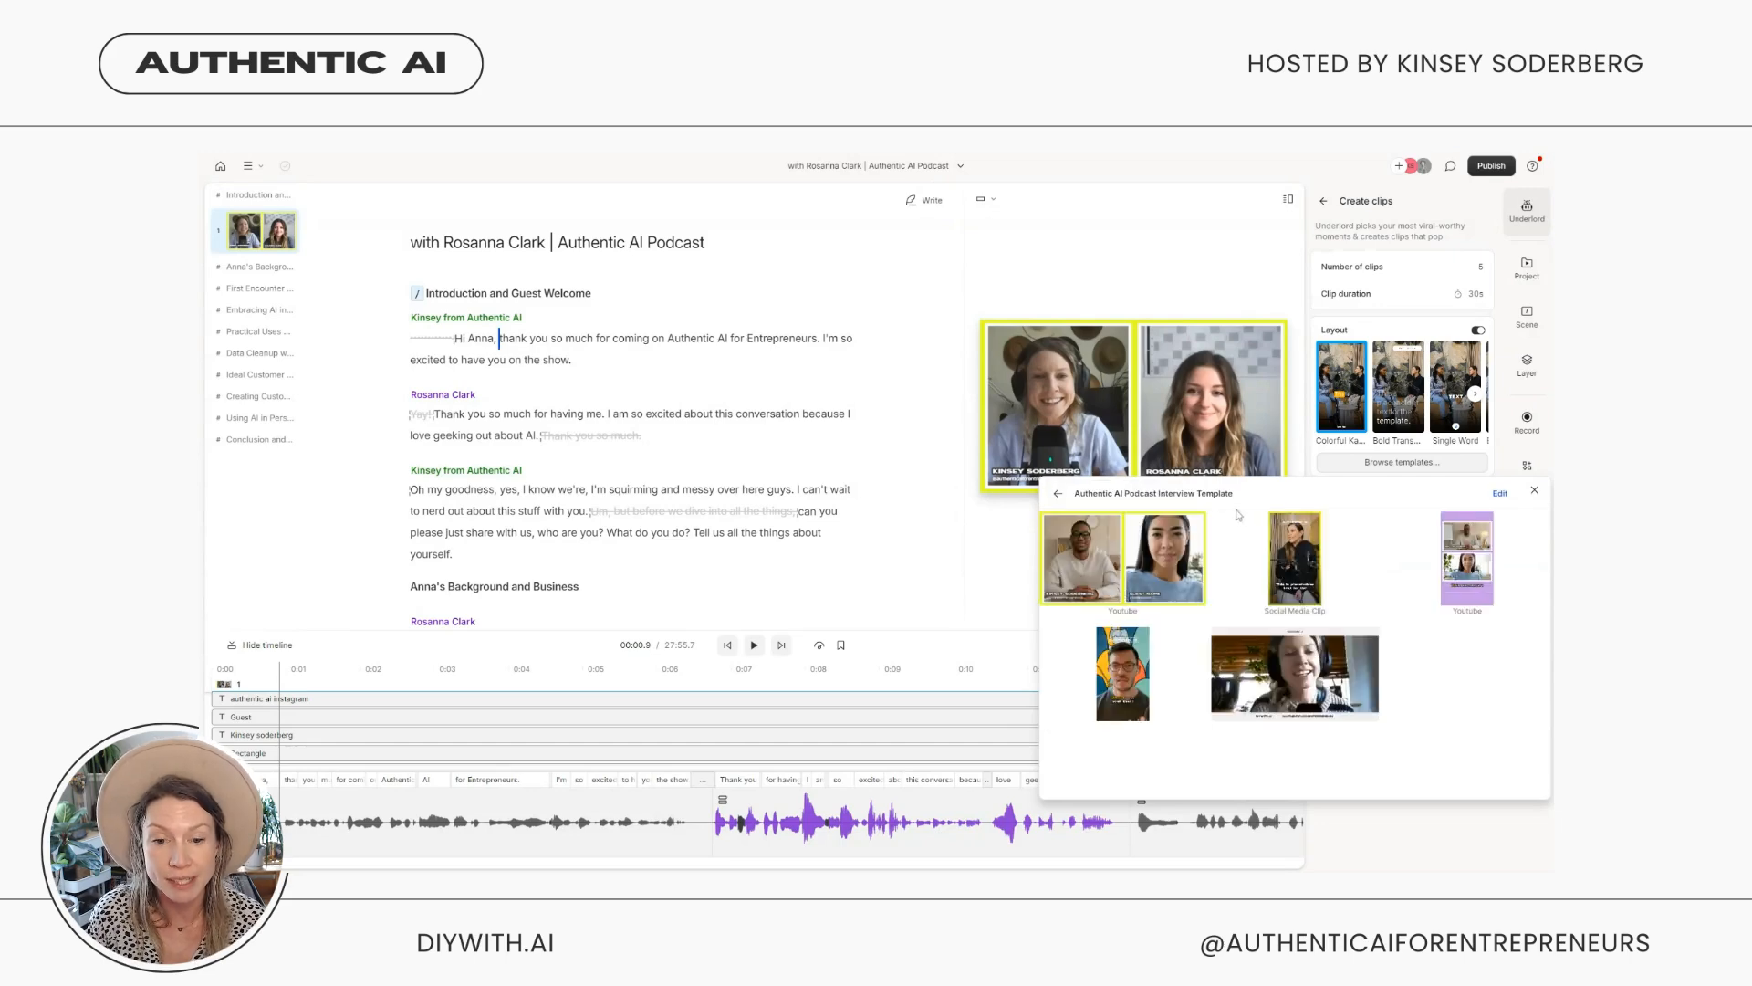
click(1467, 558)
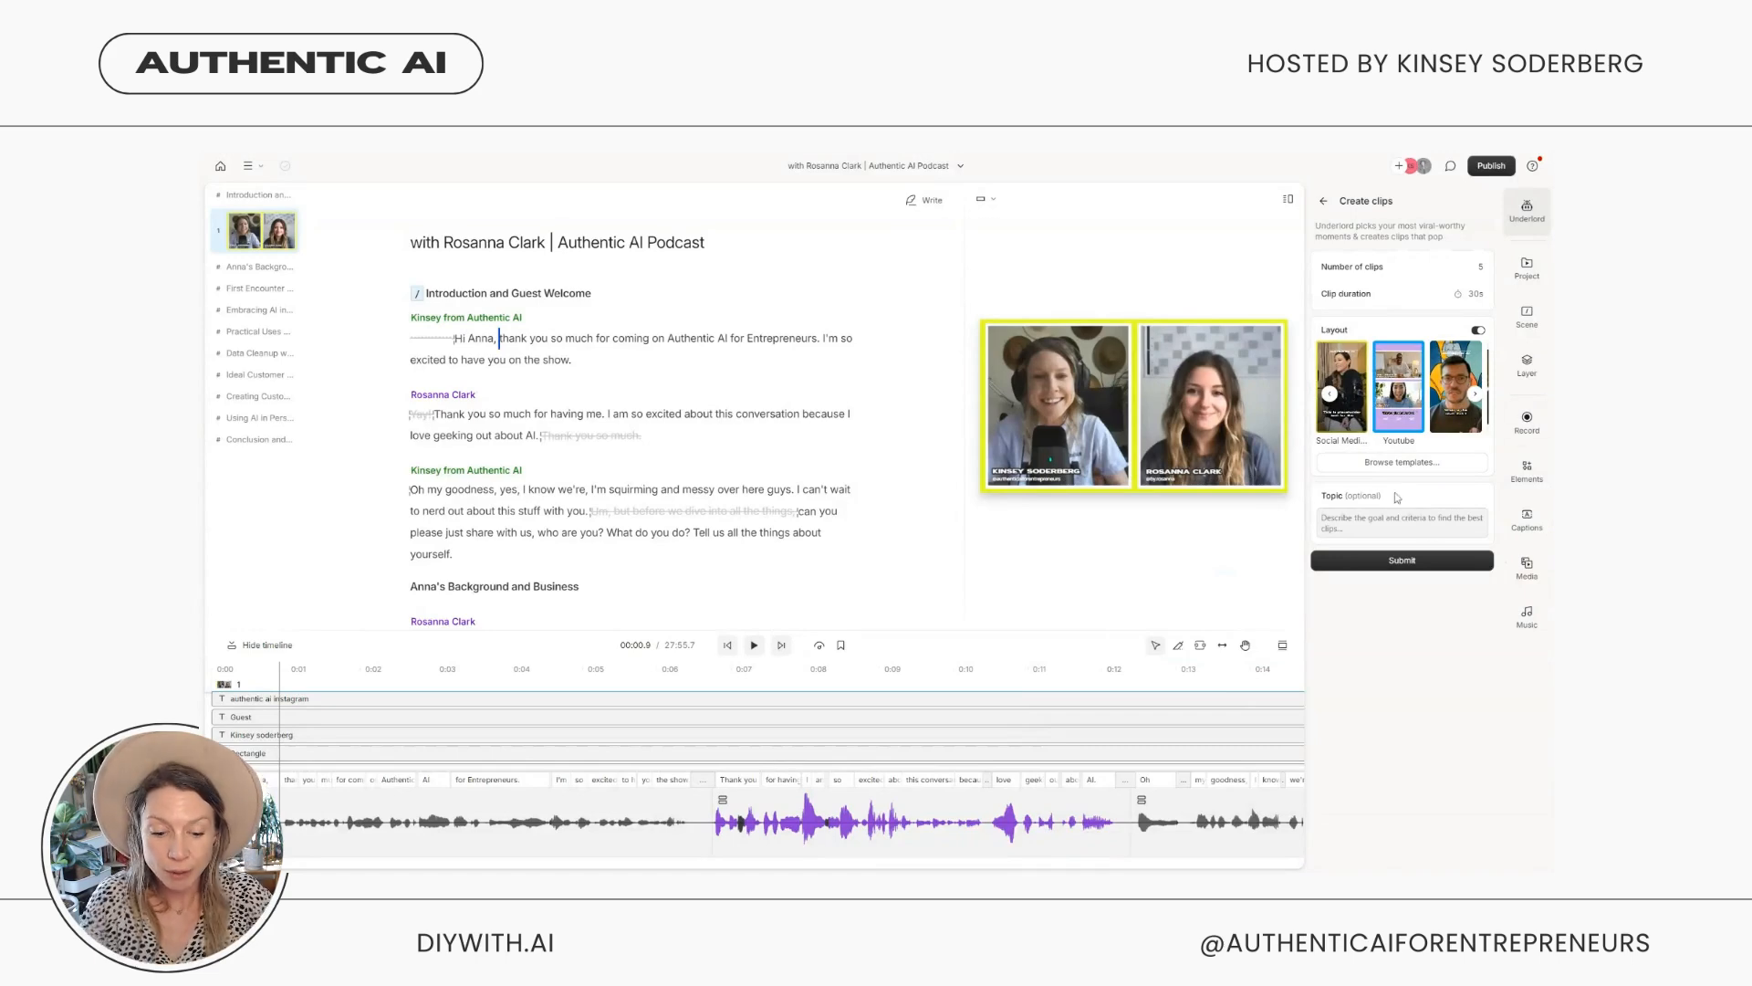
Give the clips the topic "down-to-earth" and generate them
click(1405, 521)
text(down-to-e)
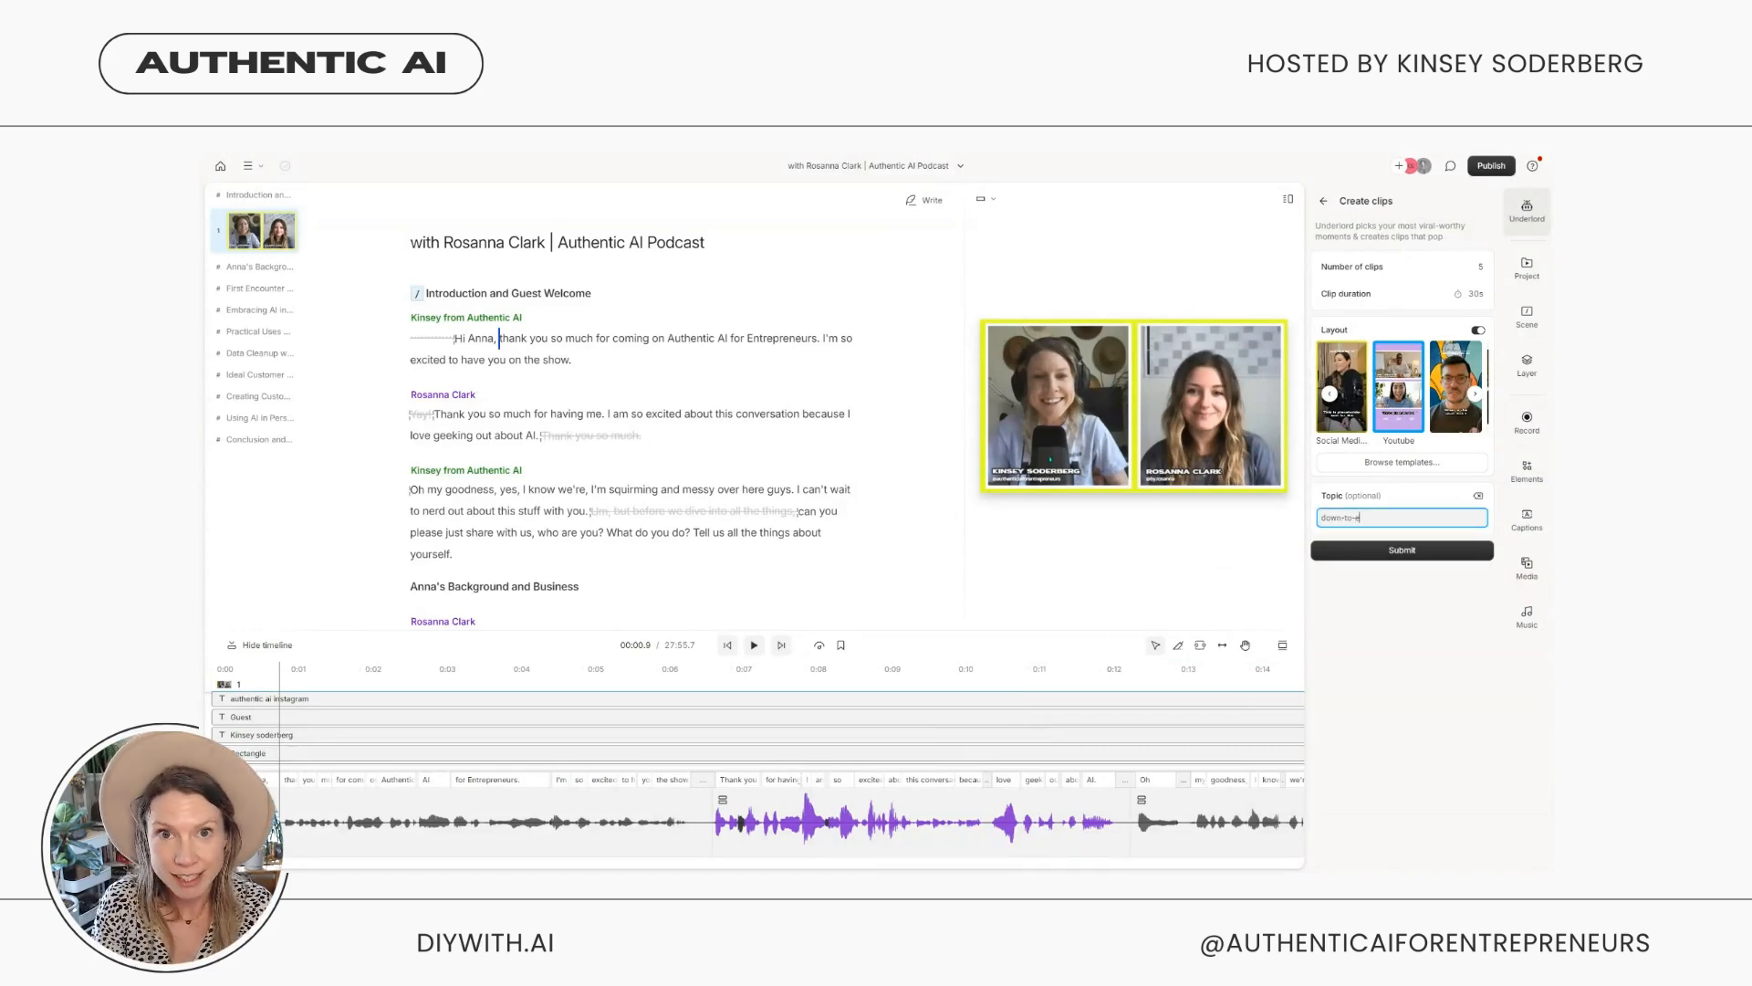
text(arth)
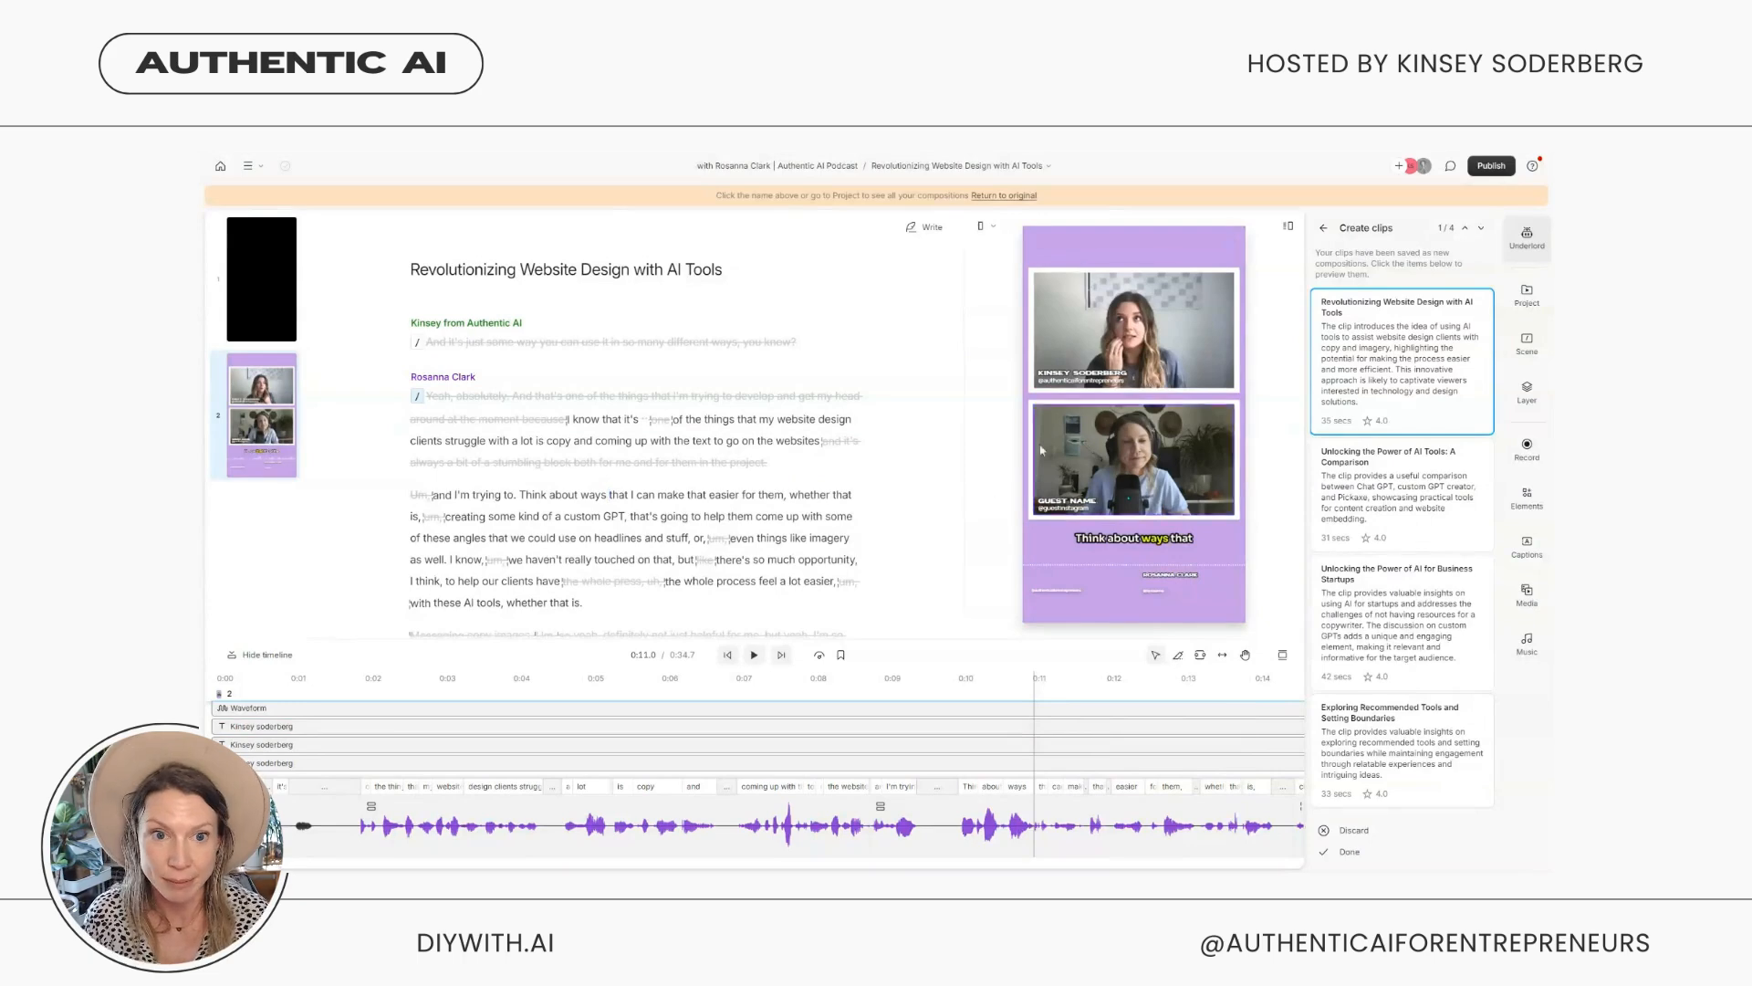
Switch to the generated clip composition "Unlocking the Power of AI Tools: A Comparison"
click(968, 172)
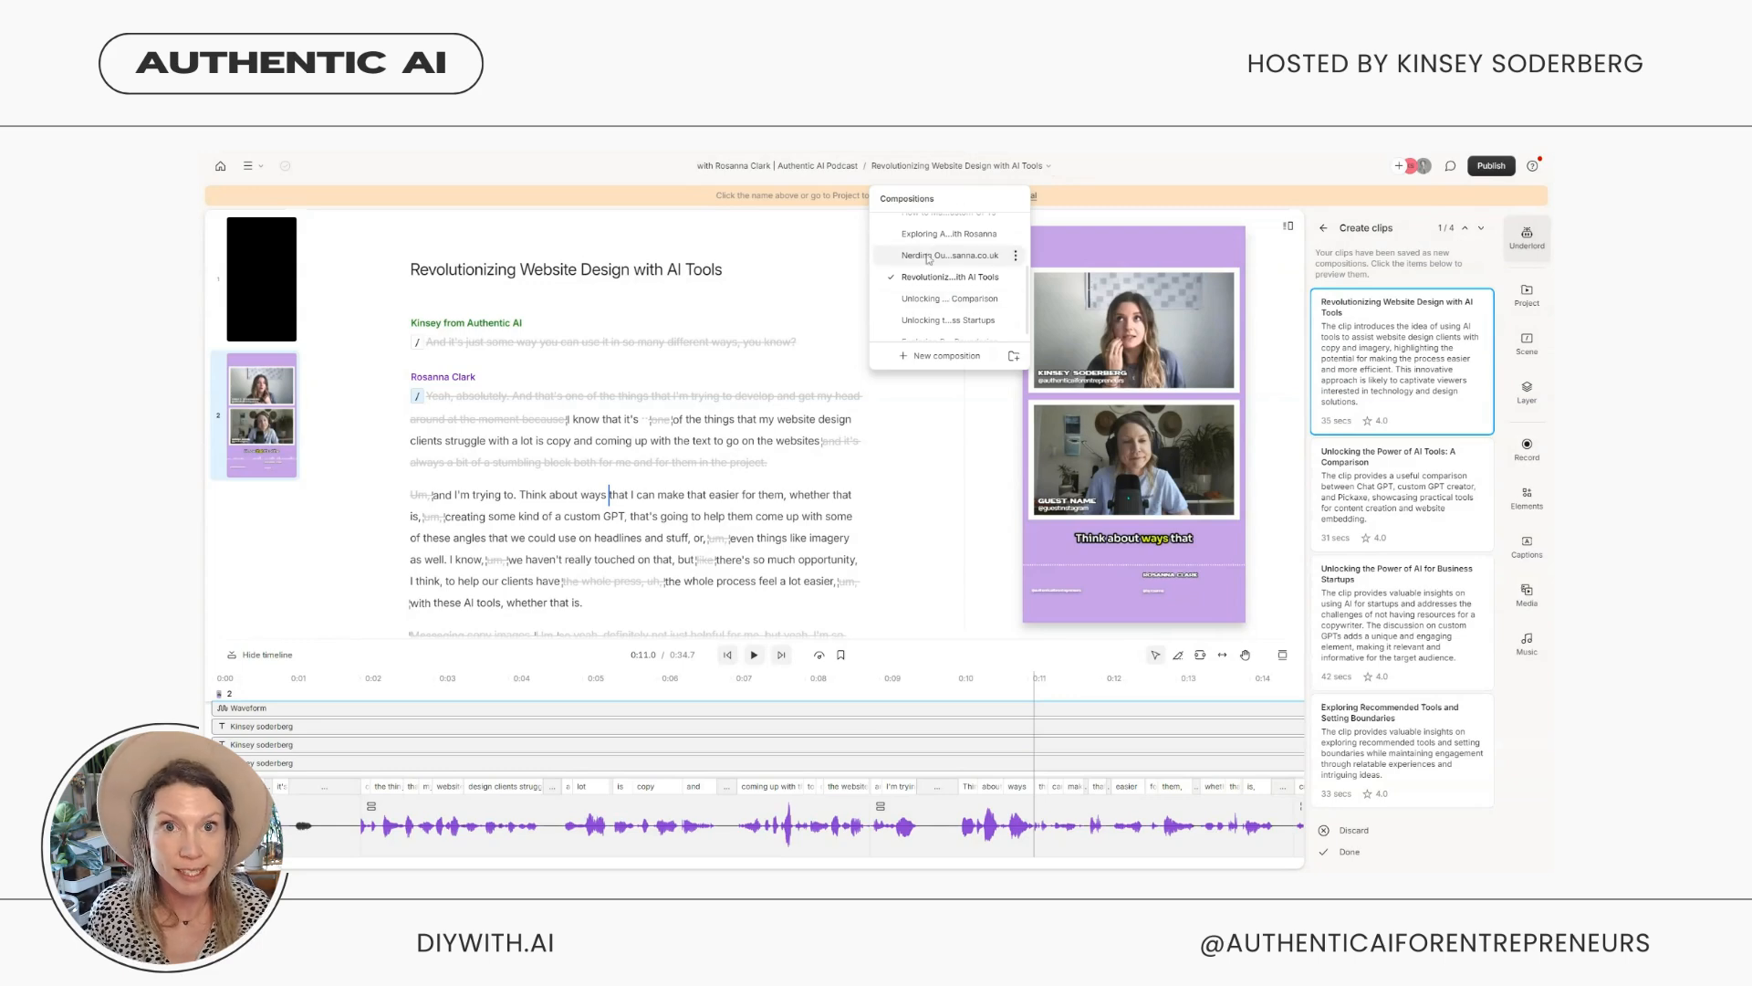
click(949, 299)
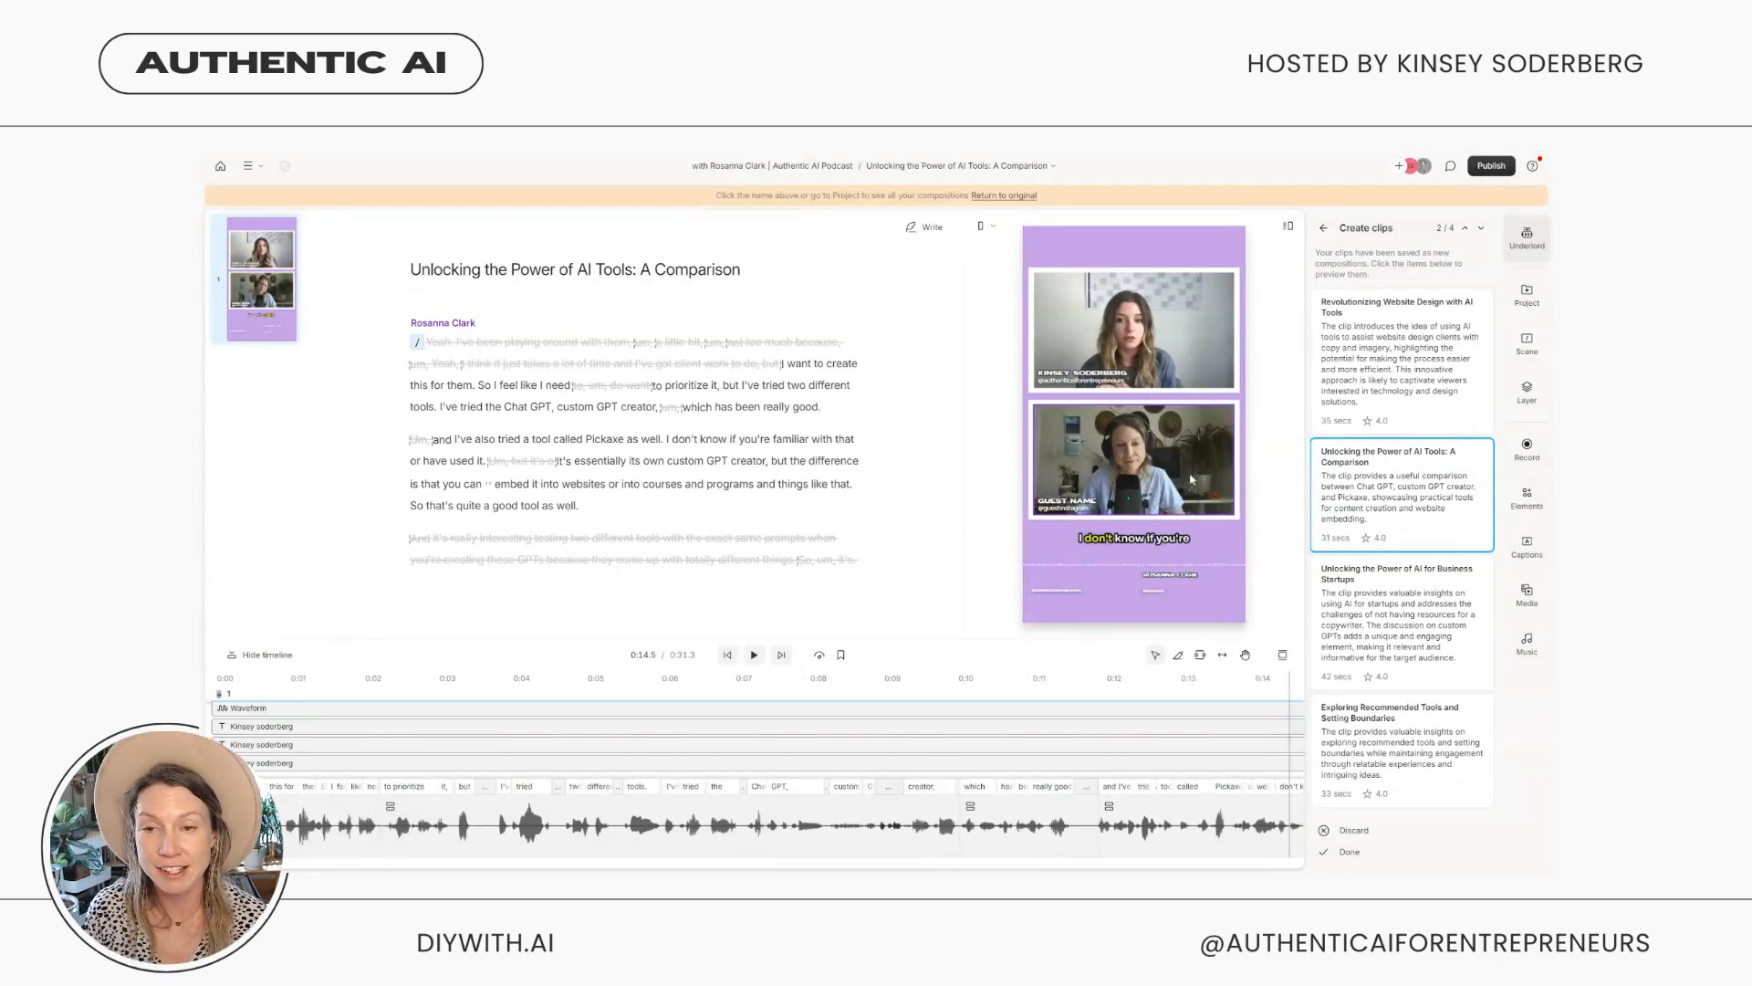
Bring up the publishing options for the "Unlocking the Power of AI Tools: A Comparison" clip
click(1491, 166)
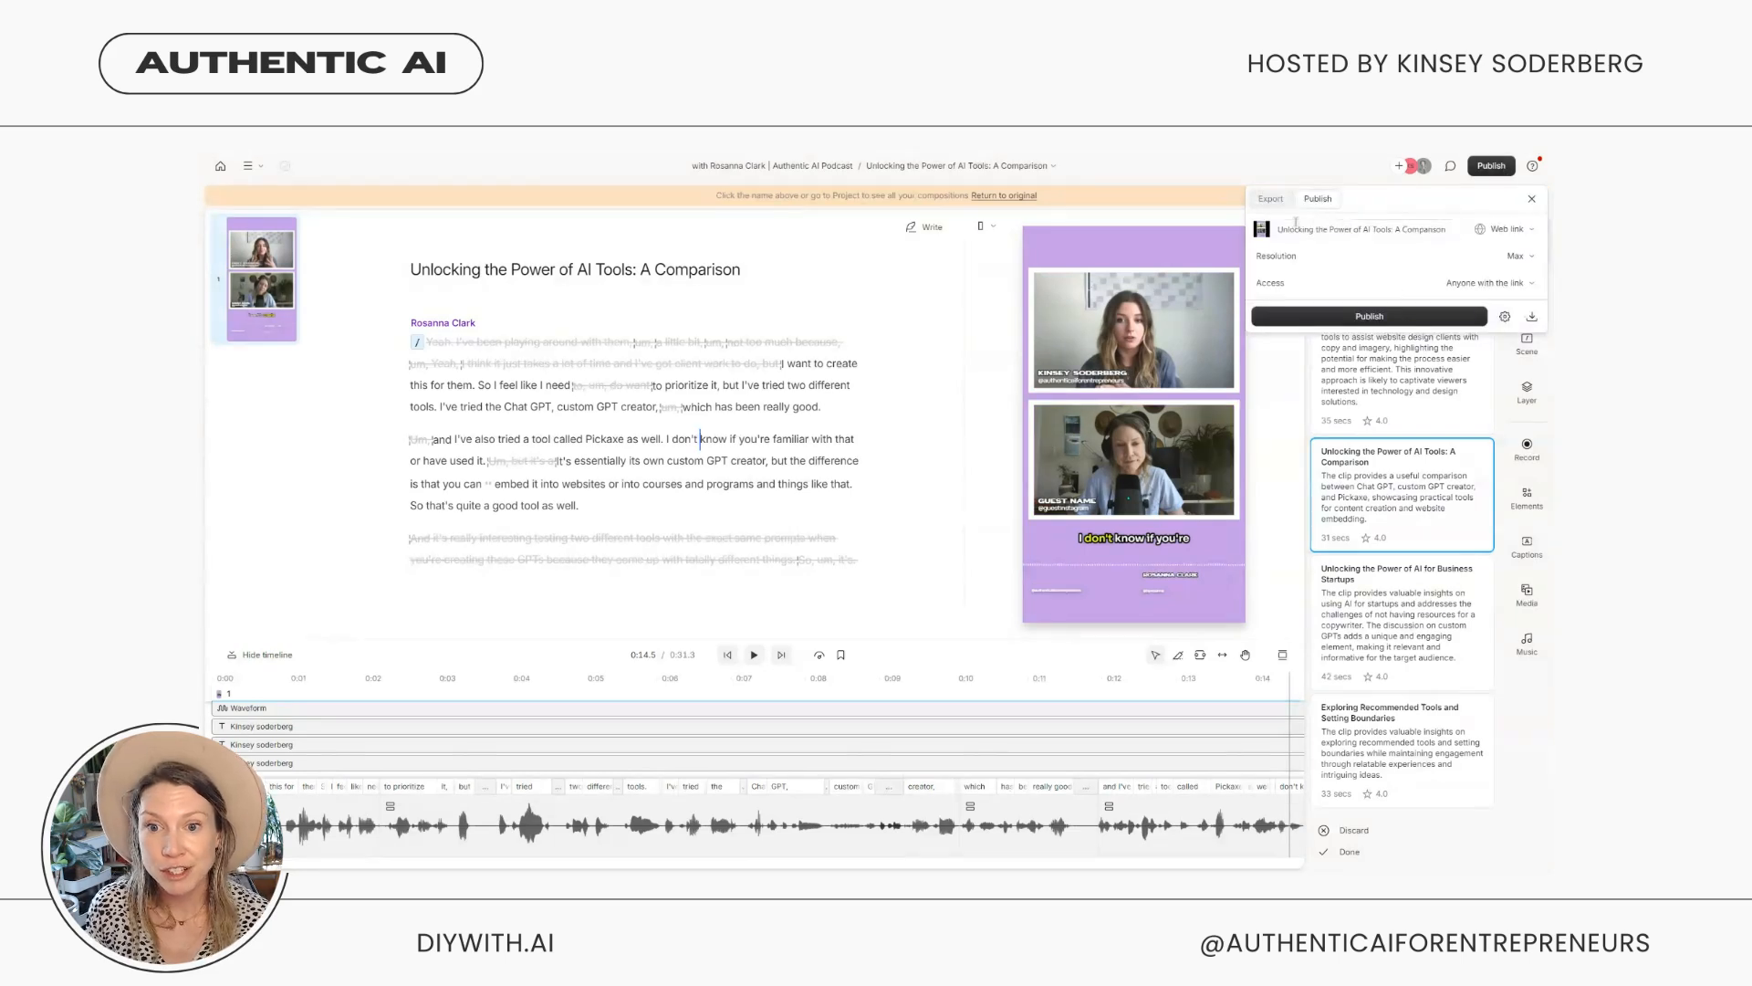